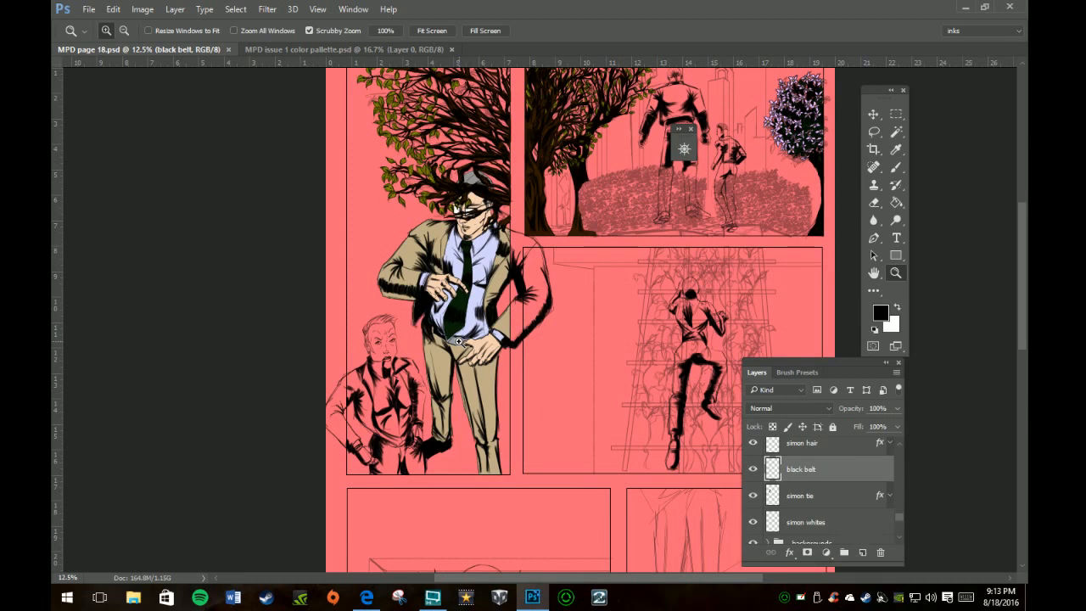
Examine the page's panels, comparing the coloured suited man in the first panel with the uncoloured walking figures in the second
scroll(576, 382, up, 3)
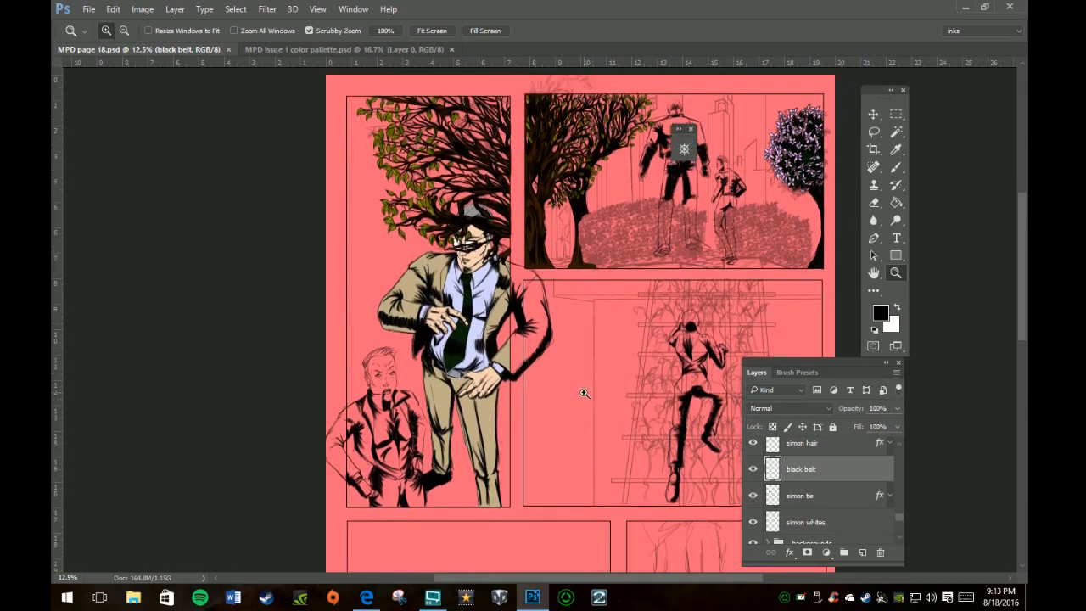
scroll(548, 354, down, 2)
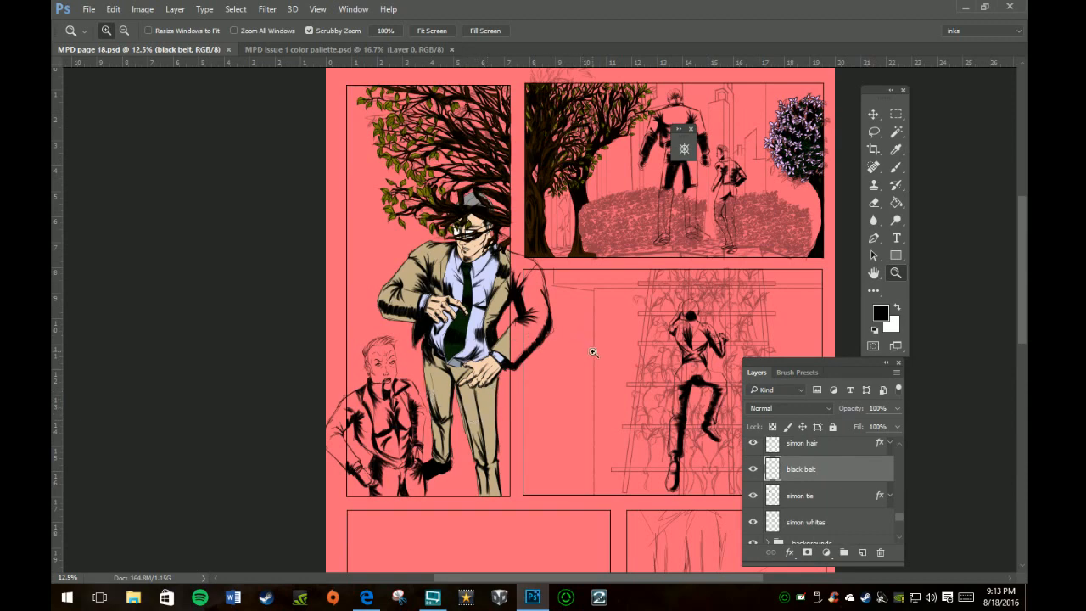
key(space)
drag(642, 288, 486, 326)
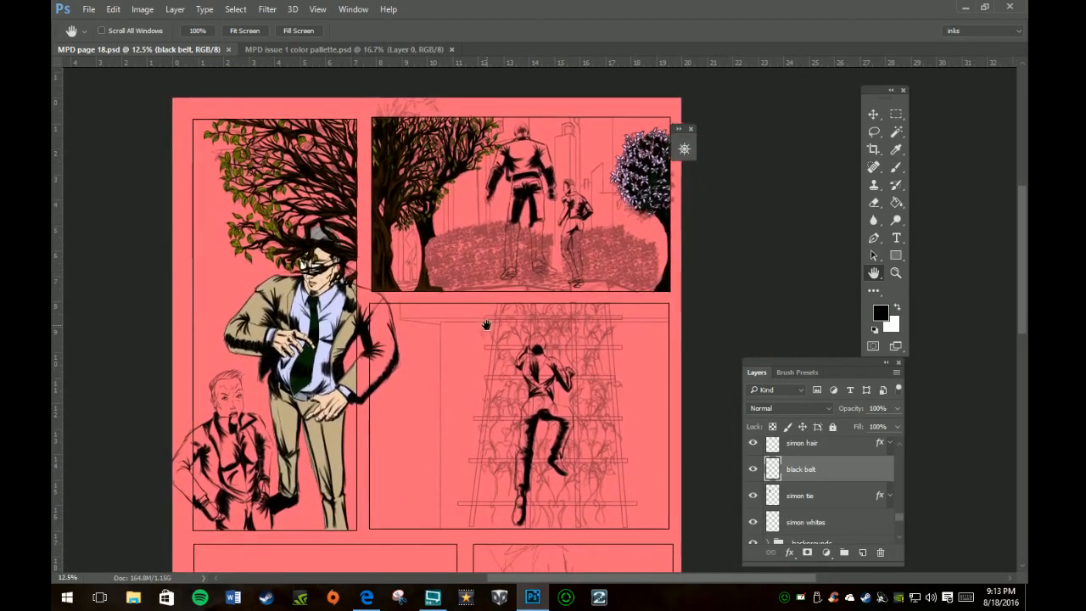
click(531, 207)
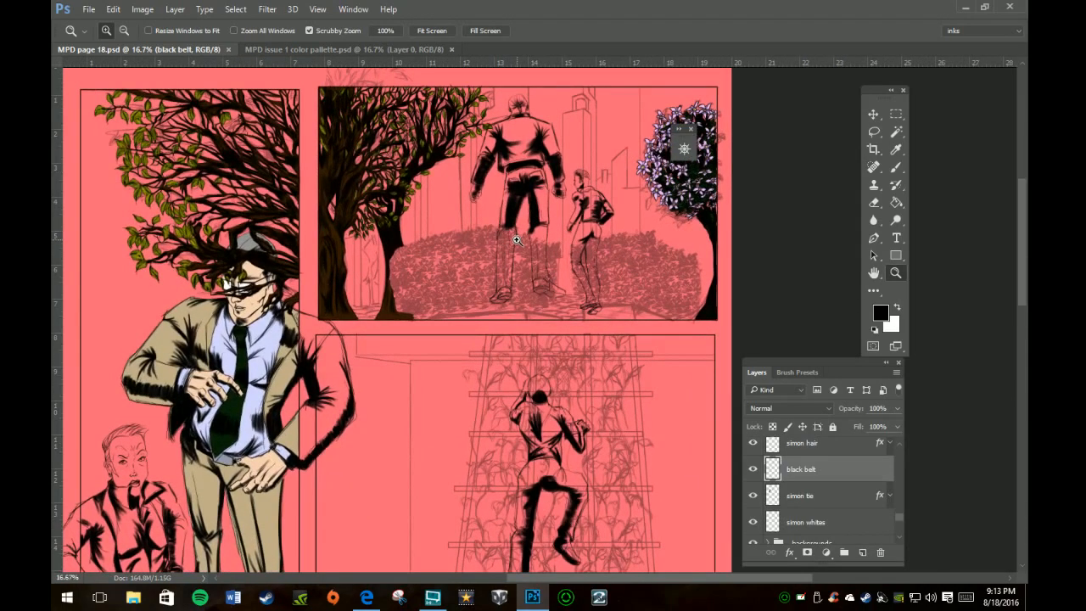
click(532, 220)
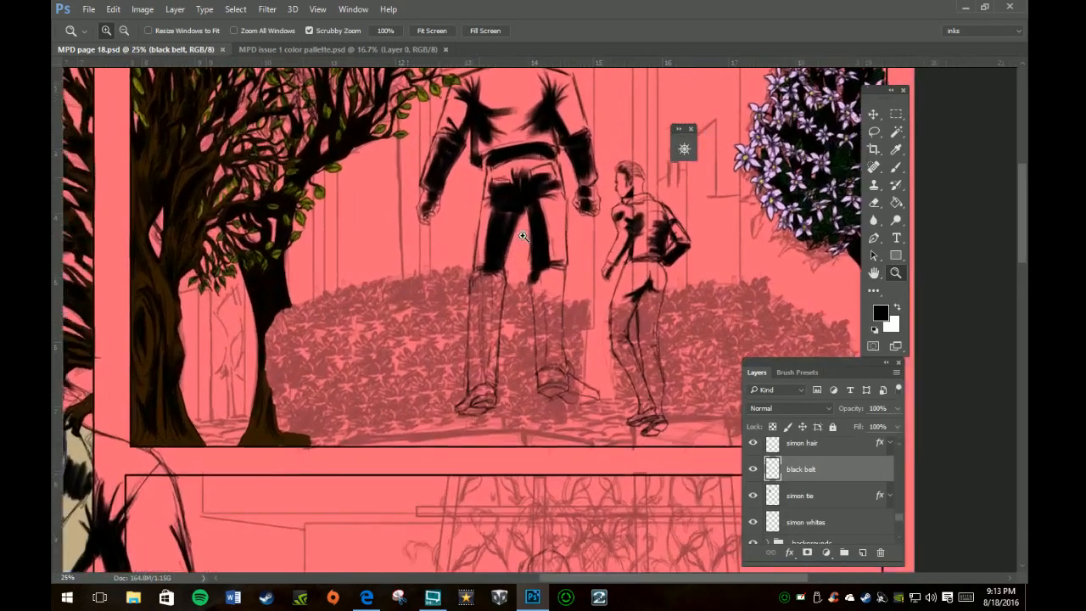
click(522, 236)
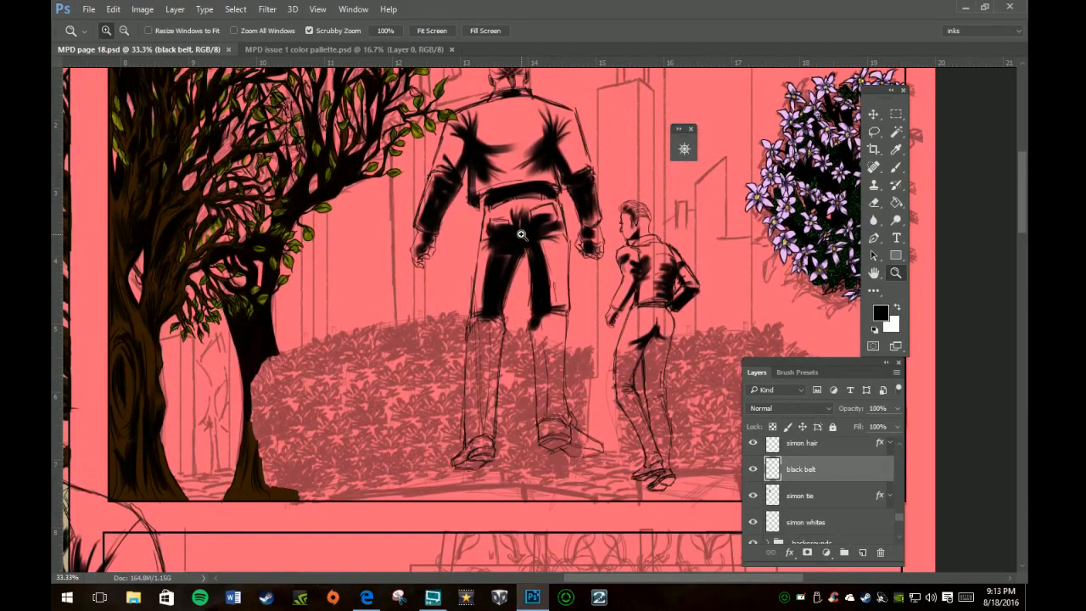
scroll(528, 289, up, 1)
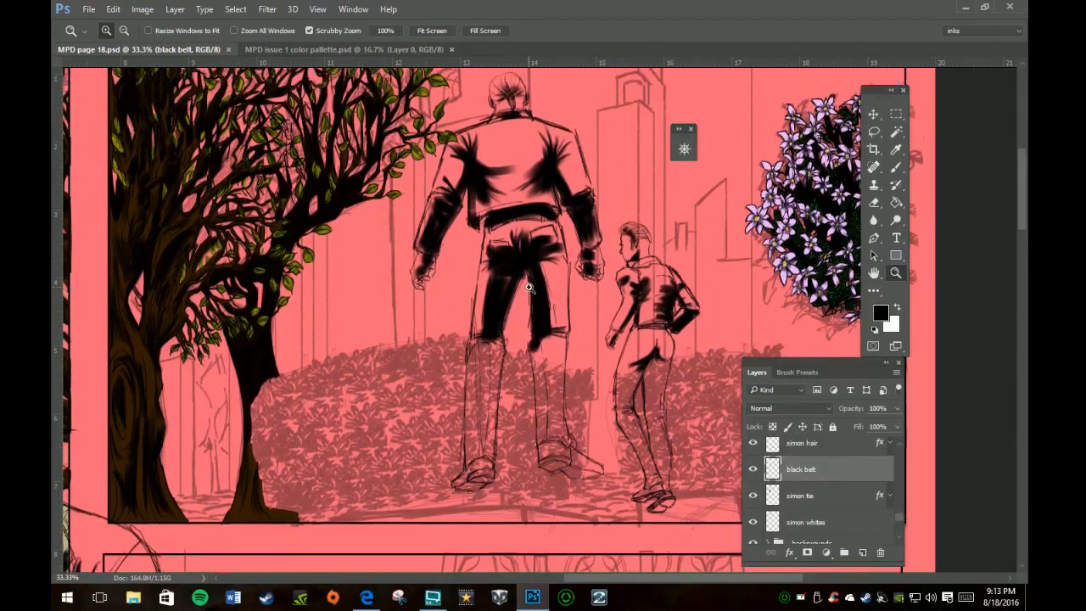
scroll(528, 289, down, 2)
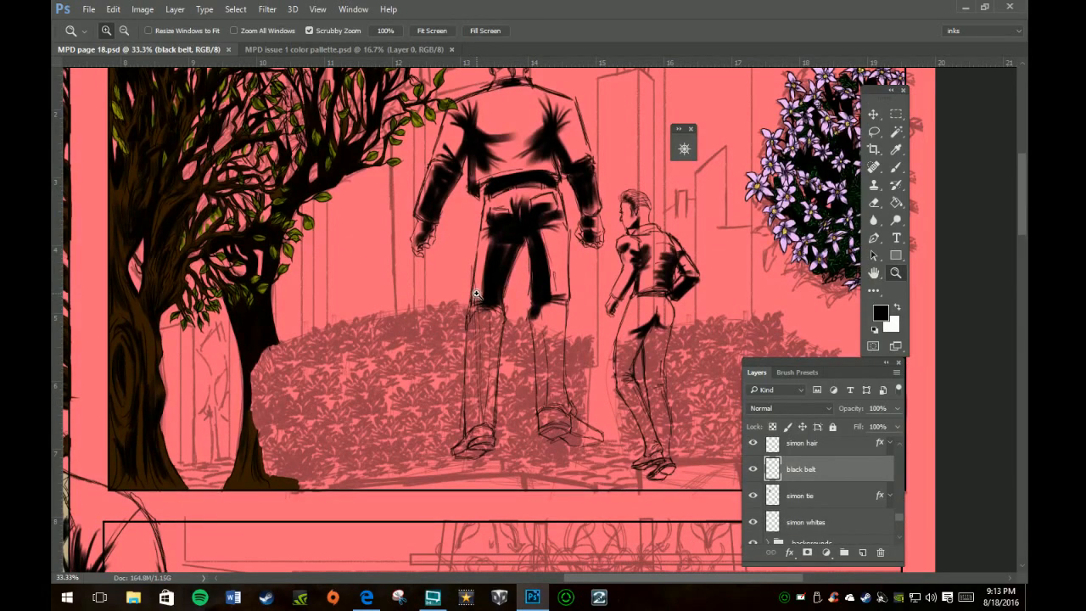
key(space)
drag(384, 320, 719, 216)
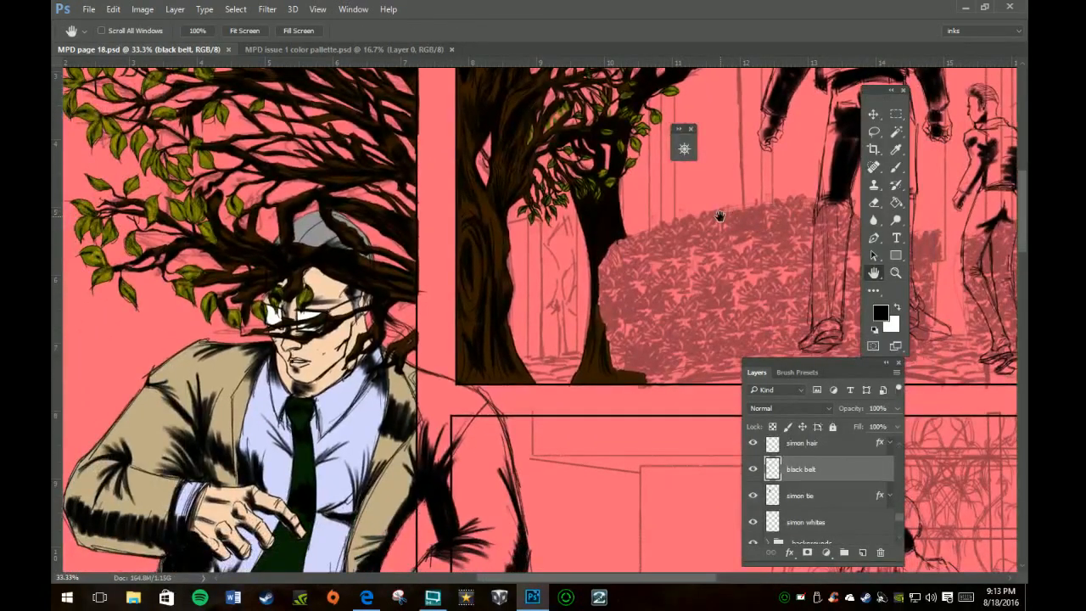
drag(719, 217, 582, 199)
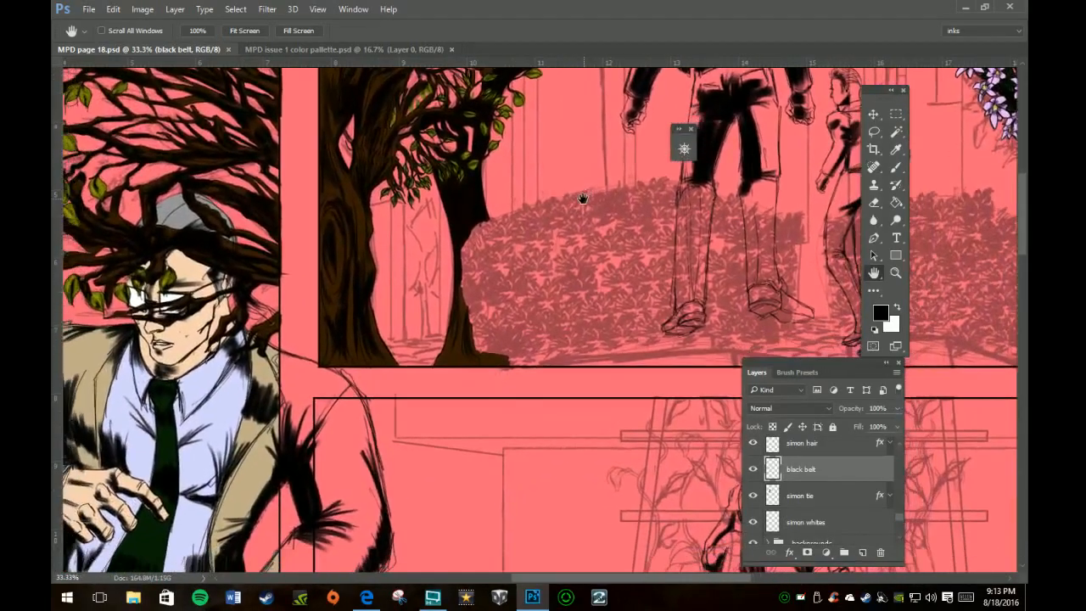
drag(583, 198, 622, 184)
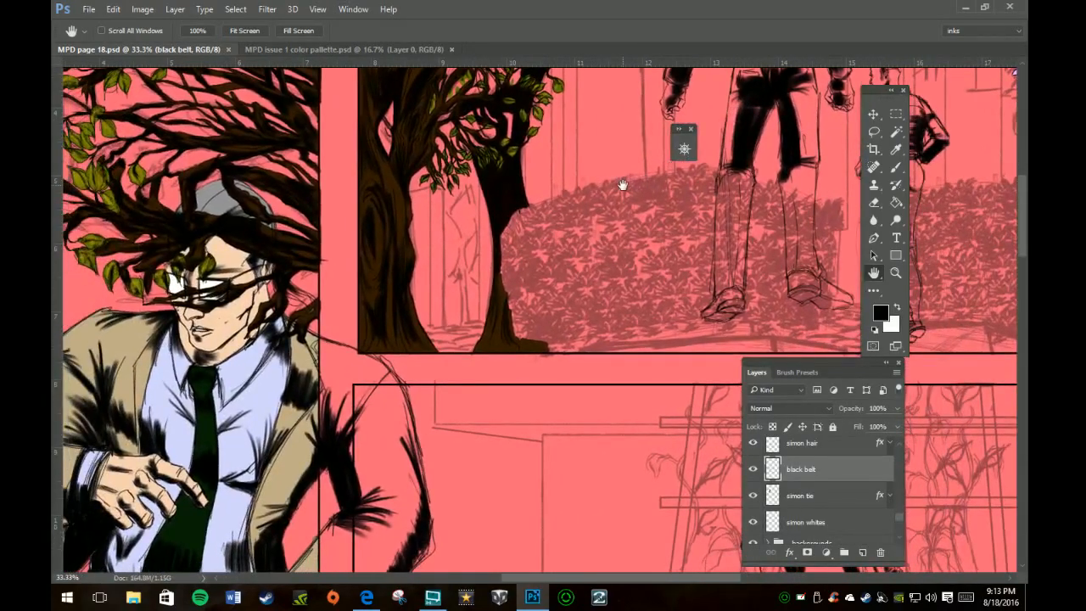
Sample the tan of the suited man's jacket in the first panel as the painting colour for the Brush
key(i)
click(132, 333)
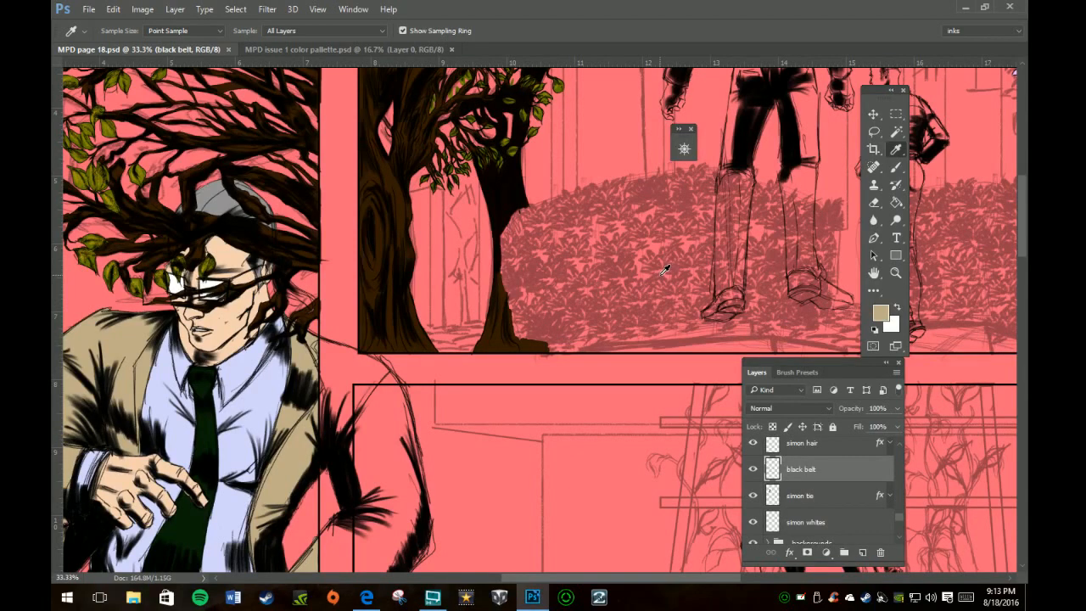
key(b)
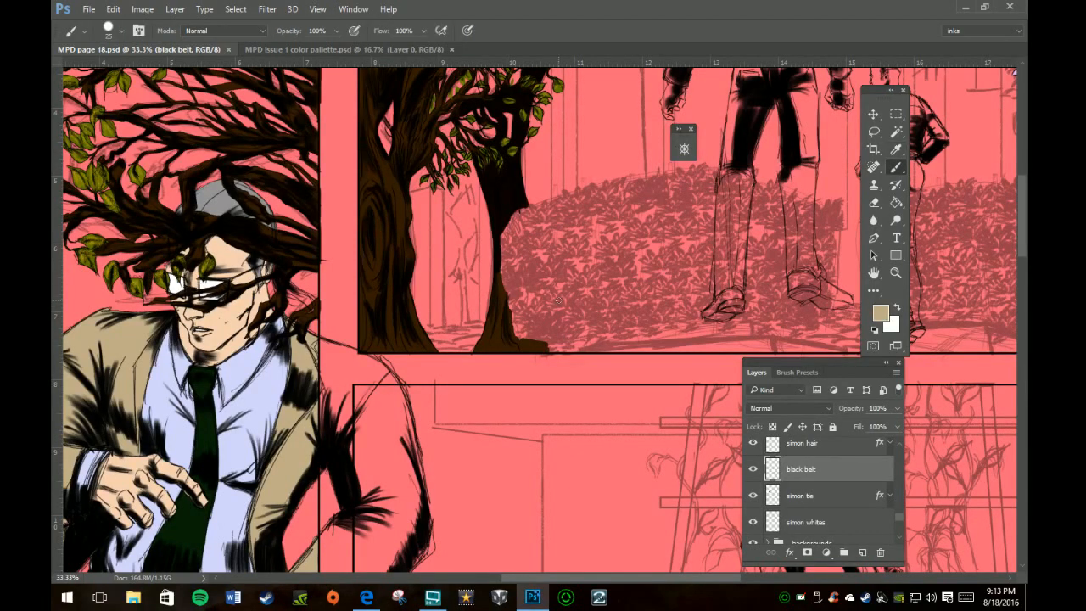
Make the "simon suit" layer active for colouring the tall man seen from behind in the second panel
key(h)
drag(630, 274, 442, 453)
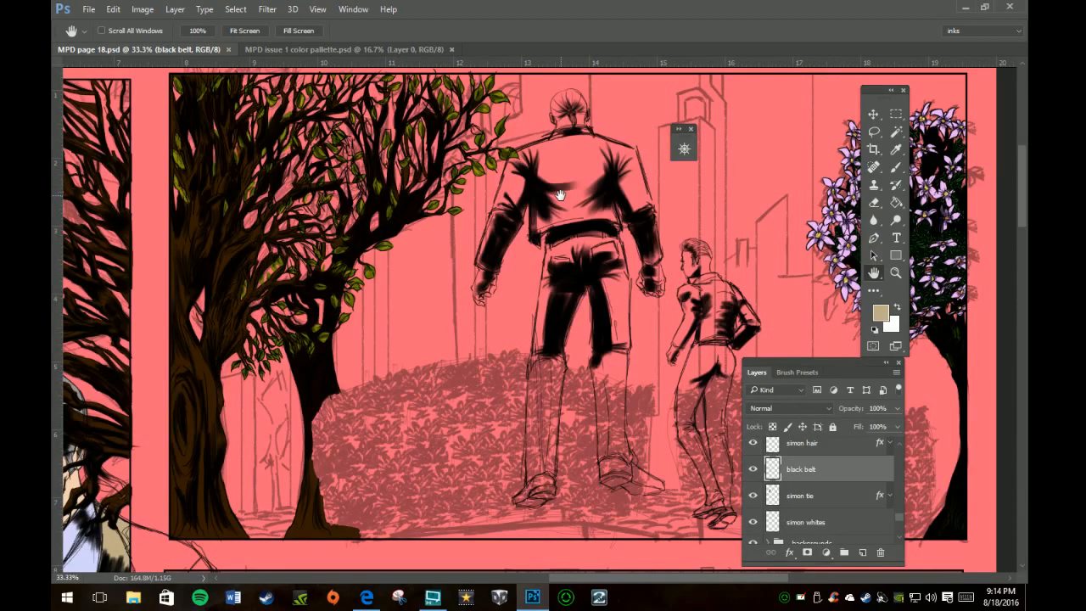
key(b)
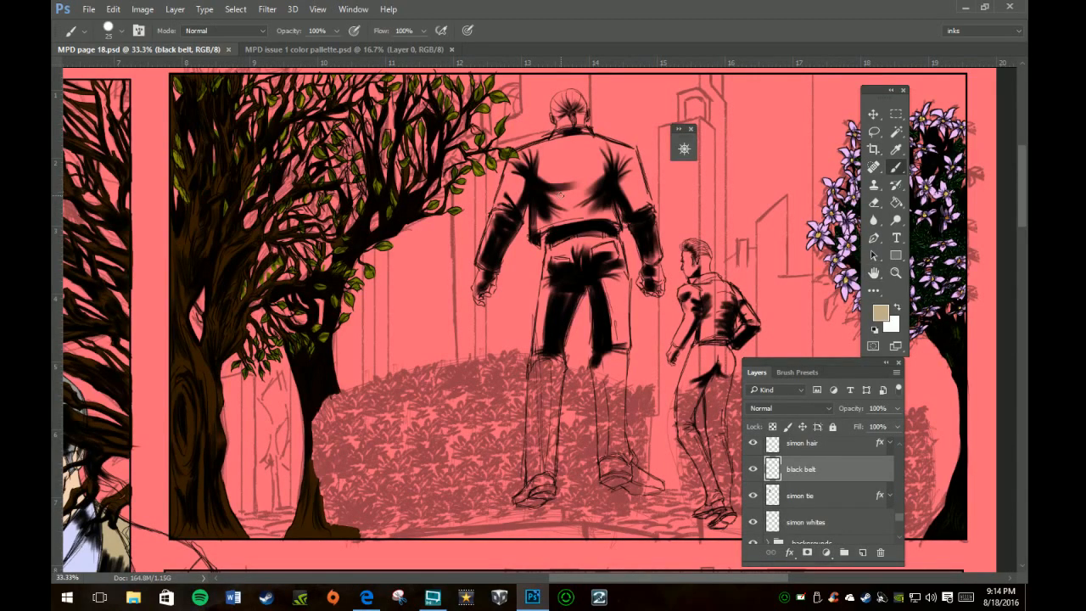
key(z)
drag(560, 196, 473, 359)
key(h)
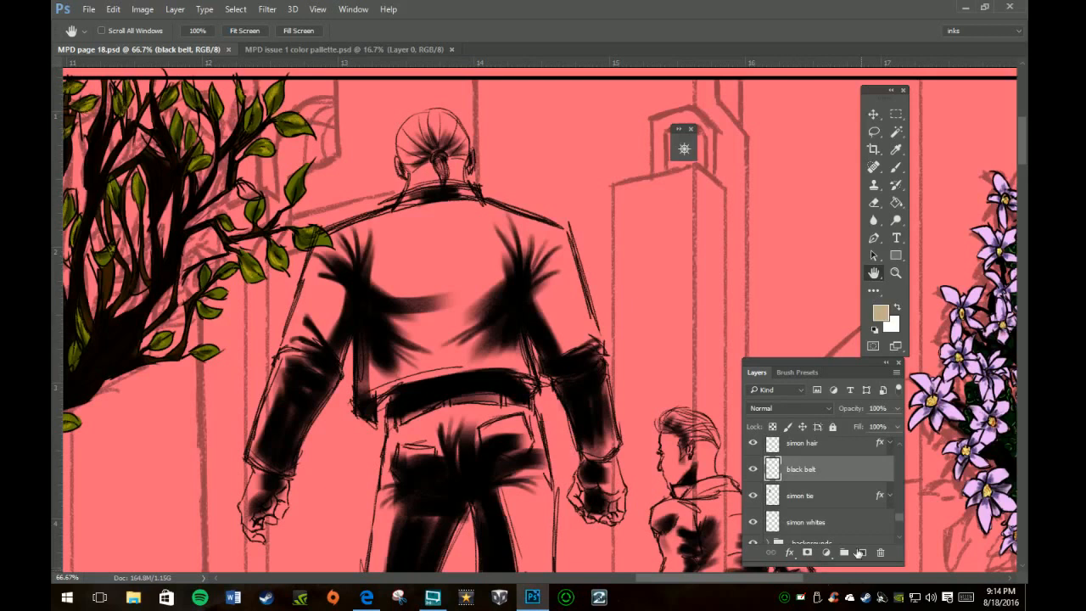
scroll(811, 500, down, 3)
scroll(819, 492, up, 5)
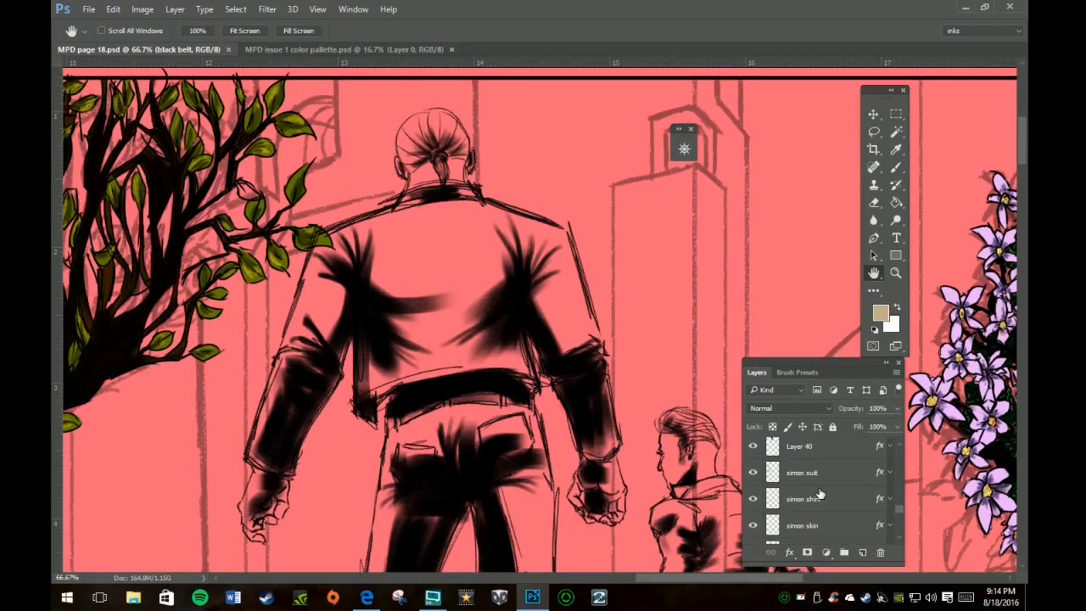
scroll(820, 494, up, 1)
click(817, 490)
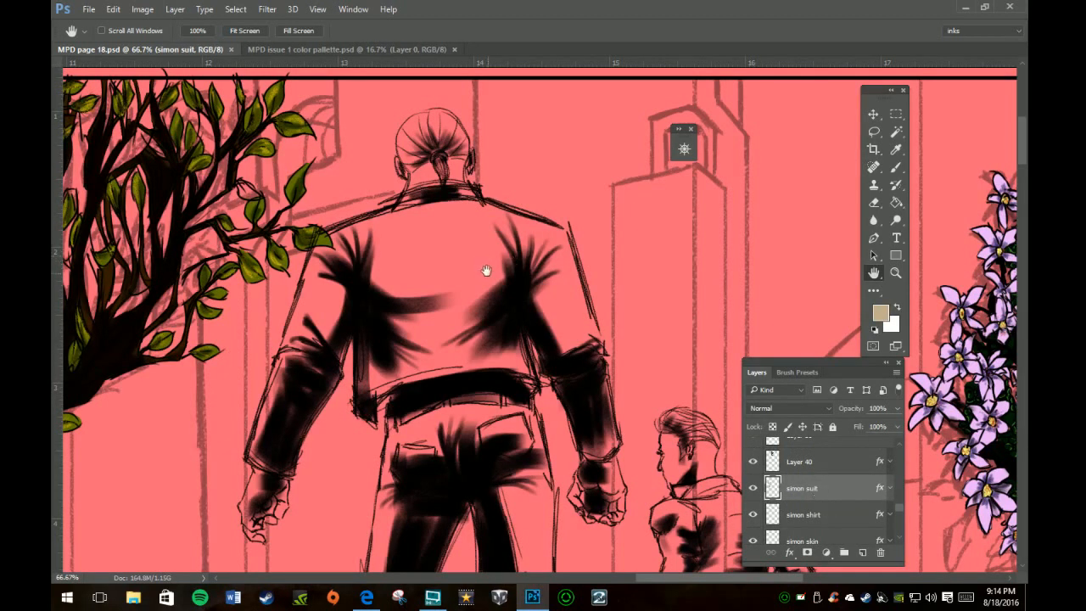
Paint the tall man's jacket tan with a 25 px brush, covering the collar, back and both sleeves down to the cuffs
key(b)
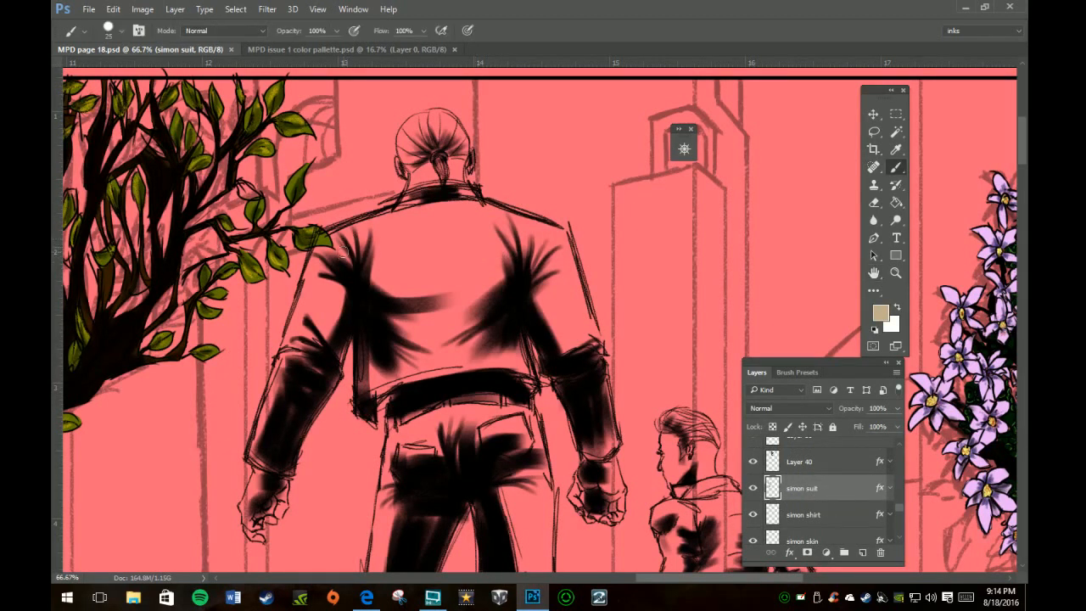
mouse_move(342, 246)
mouse_down()
mouse_move(407, 210)
mouse_move(394, 222)
mouse_move(417, 197)
mouse_move(474, 202)
mouse_move(460, 197)
mouse_move(321, 253)
mouse_move(292, 335)
mouse_up()
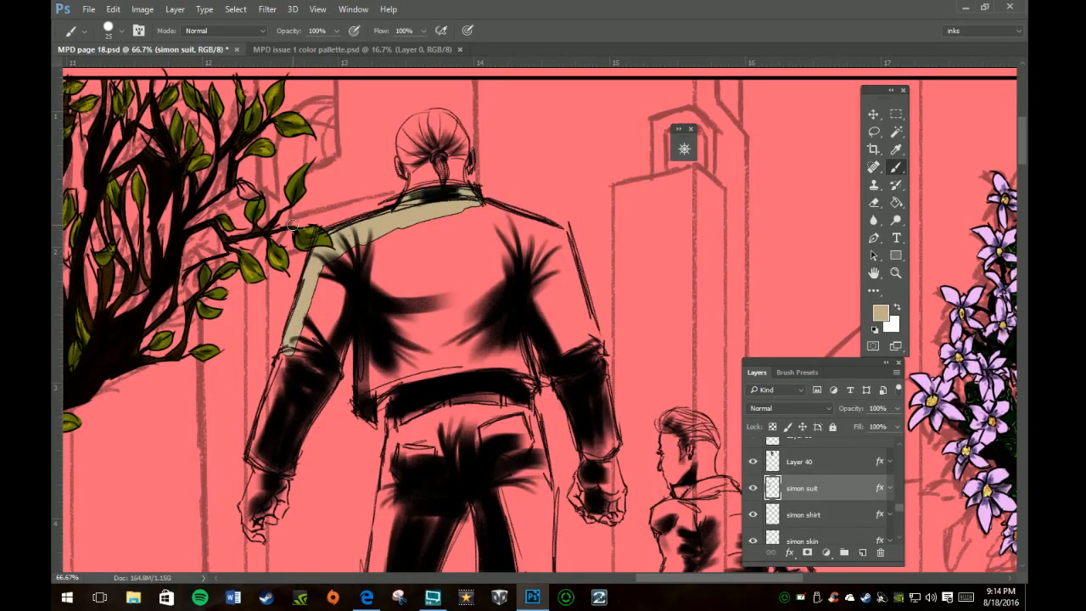
mouse_move(292, 360)
mouse_down()
mouse_move(253, 451)
mouse_move(273, 464)
mouse_move(258, 453)
mouse_move(280, 420)
mouse_move(290, 462)
mouse_up()
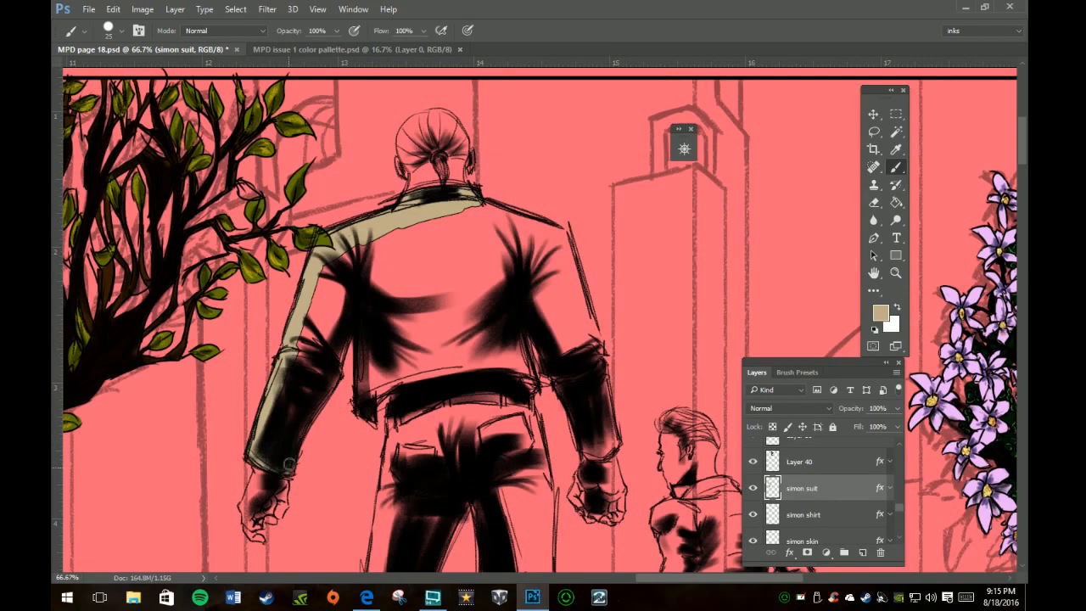
mouse_move(311, 399)
mouse_down()
mouse_move(280, 448)
mouse_move(274, 415)
mouse_move(293, 378)
mouse_up()
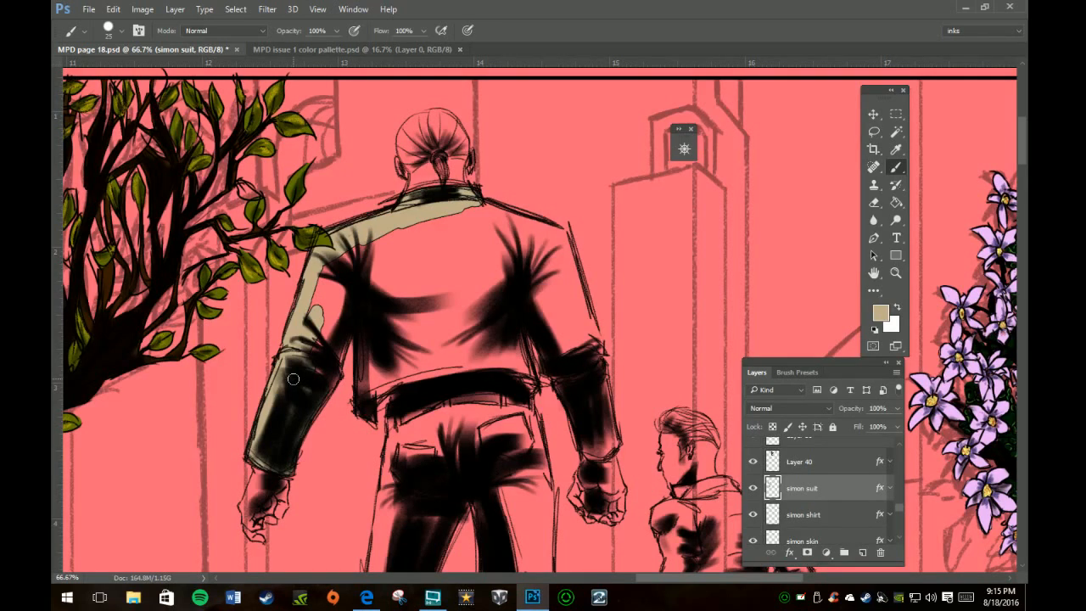
mouse_move(292, 379)
mouse_down()
mouse_move(329, 382)
mouse_move(308, 410)
mouse_move(331, 361)
mouse_move(300, 432)
mouse_move(342, 322)
mouse_move(334, 374)
mouse_move(349, 307)
mouse_move(343, 319)
mouse_move(326, 309)
mouse_move(334, 258)
mouse_move(379, 255)
mouse_move(368, 244)
mouse_move(419, 222)
mouse_move(483, 213)
mouse_move(439, 215)
mouse_move(457, 209)
mouse_move(507, 221)
mouse_move(488, 212)
mouse_move(486, 229)
mouse_move(396, 232)
mouse_move(368, 279)
mouse_up()
mouse_move(363, 361)
mouse_down()
mouse_move(363, 324)
mouse_move(369, 413)
mouse_move(370, 353)
mouse_move(364, 411)
mouse_move(374, 360)
mouse_move(389, 355)
mouse_move(417, 365)
mouse_move(383, 384)
mouse_move(480, 359)
mouse_move(453, 365)
mouse_move(497, 360)
mouse_move(530, 382)
mouse_up()
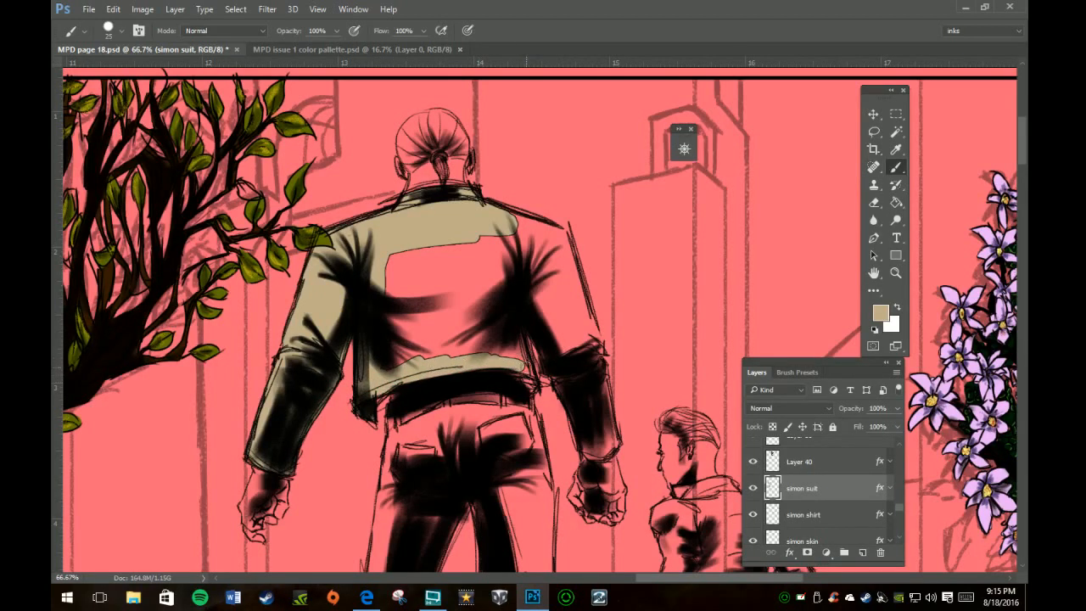
mouse_move(525, 371)
mouse_down()
mouse_move(505, 349)
mouse_move(501, 357)
mouse_move(508, 296)
mouse_move(498, 358)
mouse_move(483, 369)
mouse_move(455, 349)
mouse_move(427, 354)
mouse_move(463, 358)
mouse_move(430, 335)
mouse_move(404, 345)
mouse_move(386, 278)
mouse_move(383, 310)
mouse_move(416, 233)
mouse_move(418, 297)
mouse_move(436, 341)
mouse_move(462, 227)
mouse_move(478, 331)
mouse_move(489, 263)
mouse_move(515, 338)
mouse_move(504, 296)
mouse_move(505, 270)
mouse_up()
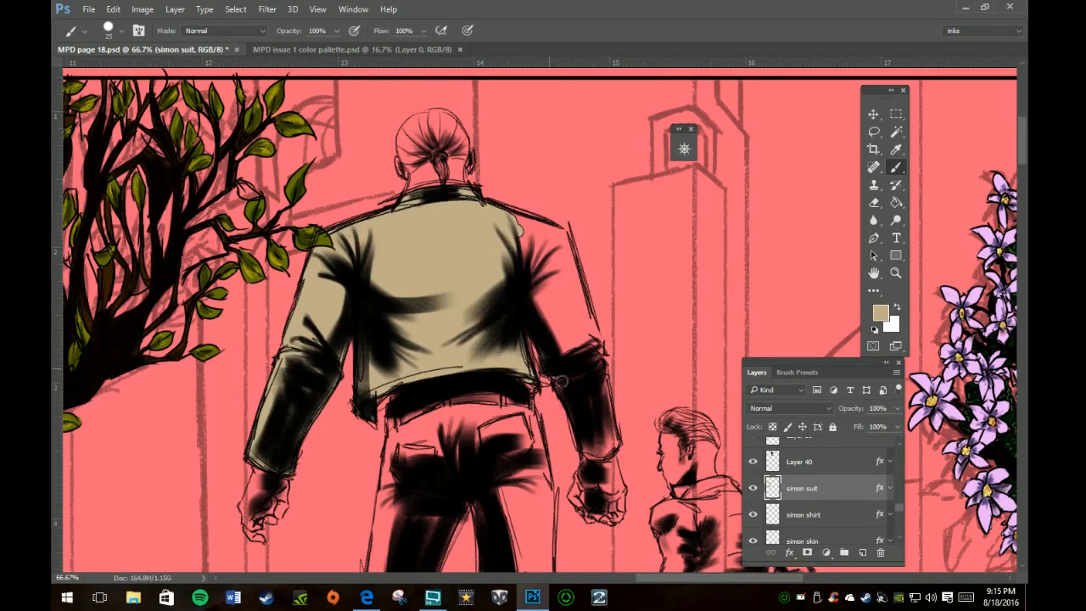
mouse_move(521, 272)
mouse_down()
mouse_move(512, 220)
mouse_move(496, 216)
mouse_move(566, 241)
mouse_move(561, 264)
mouse_move(577, 290)
mouse_move(565, 263)
mouse_move(573, 287)
mouse_move(520, 225)
mouse_move(529, 259)
mouse_move(559, 281)
mouse_move(583, 329)
mouse_move(578, 290)
mouse_move(598, 354)
mouse_move(579, 379)
mouse_move(572, 365)
mouse_move(574, 415)
mouse_move(586, 361)
mouse_move(608, 411)
mouse_move(601, 399)
mouse_move(603, 429)
mouse_move(585, 440)
mouse_move(610, 442)
mouse_up()
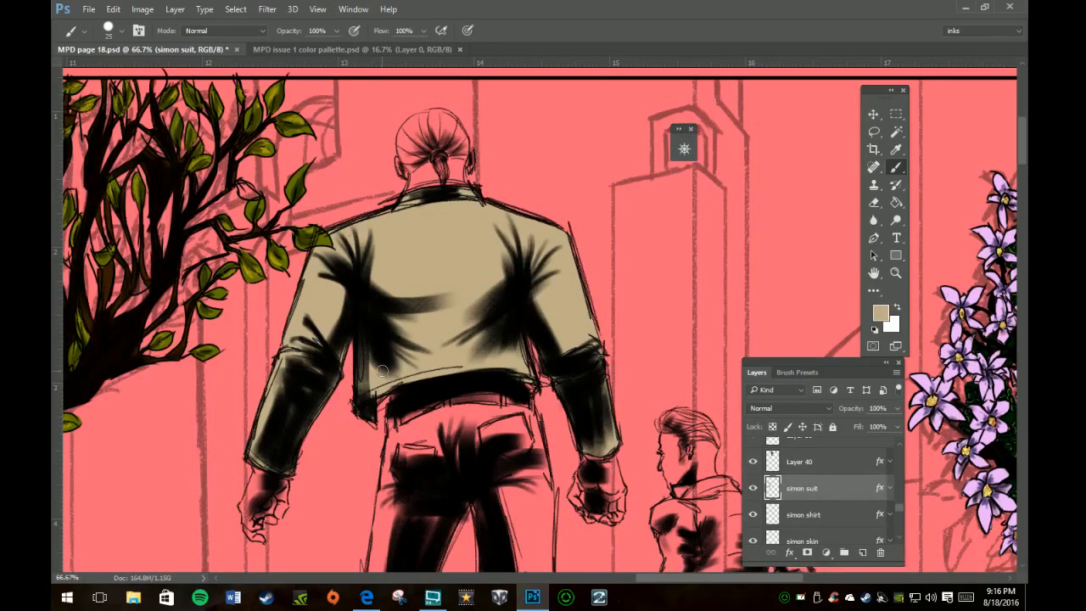
Paint the three belt loops on the back of the tall man's trousers tan with a 10 px brush
key(bracketleft)
drag(399, 433, 403, 448)
drag(447, 404, 445, 428)
drag(502, 393, 502, 417)
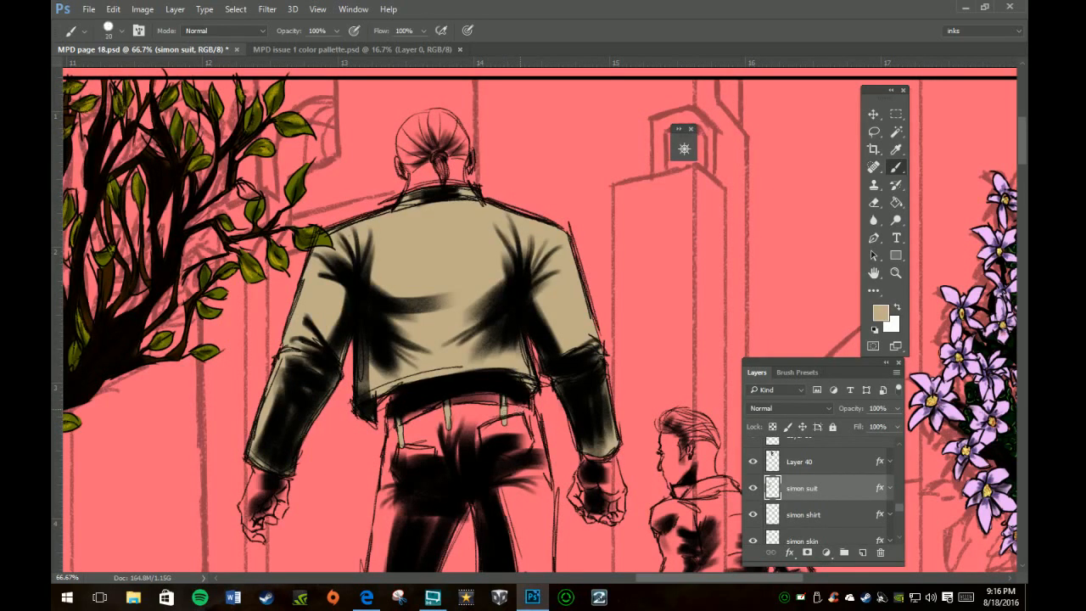
Paint the seat of the tall man's trousers and his right leg to below the knee tan with a 30 px brush
key(space)
drag(539, 436, 522, 211)
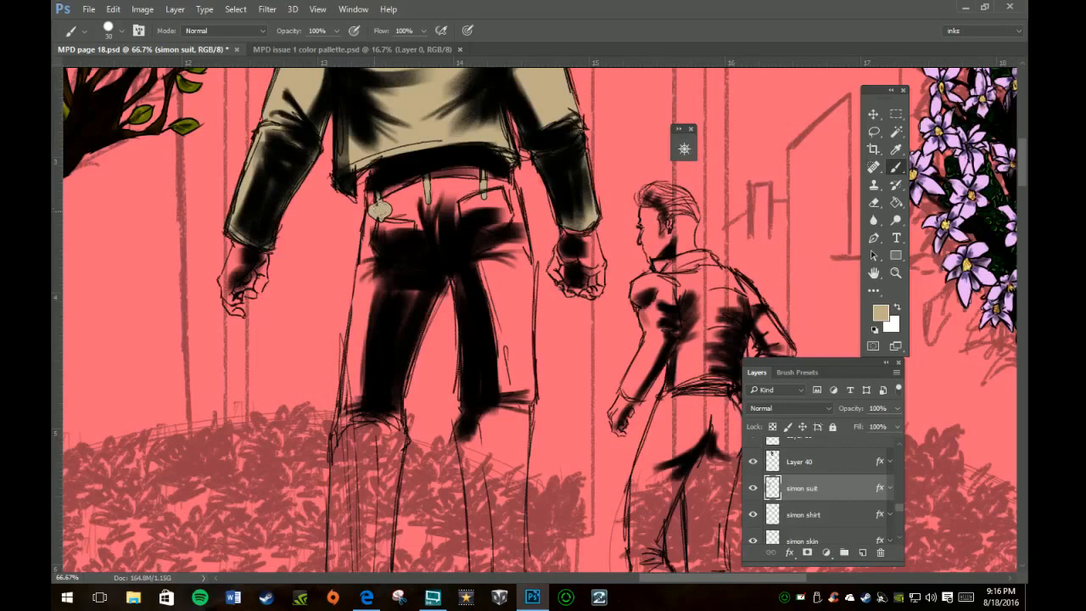
mouse_move(373, 212)
mouse_down()
mouse_move(431, 188)
mouse_move(519, 184)
mouse_move(522, 347)
mouse_move(499, 203)
mouse_move(414, 207)
mouse_move(375, 245)
mouse_move(371, 222)
mouse_move(368, 266)
mouse_move(365, 254)
mouse_move(363, 289)
mouse_move(412, 222)
mouse_move(430, 214)
mouse_move(440, 232)
mouse_move(459, 212)
mouse_move(462, 291)
mouse_move(475, 279)
mouse_move(500, 331)
mouse_move(503, 311)
mouse_move(524, 342)
mouse_move(522, 441)
mouse_move(519, 422)
mouse_move(502, 499)
mouse_move(497, 406)
mouse_up()
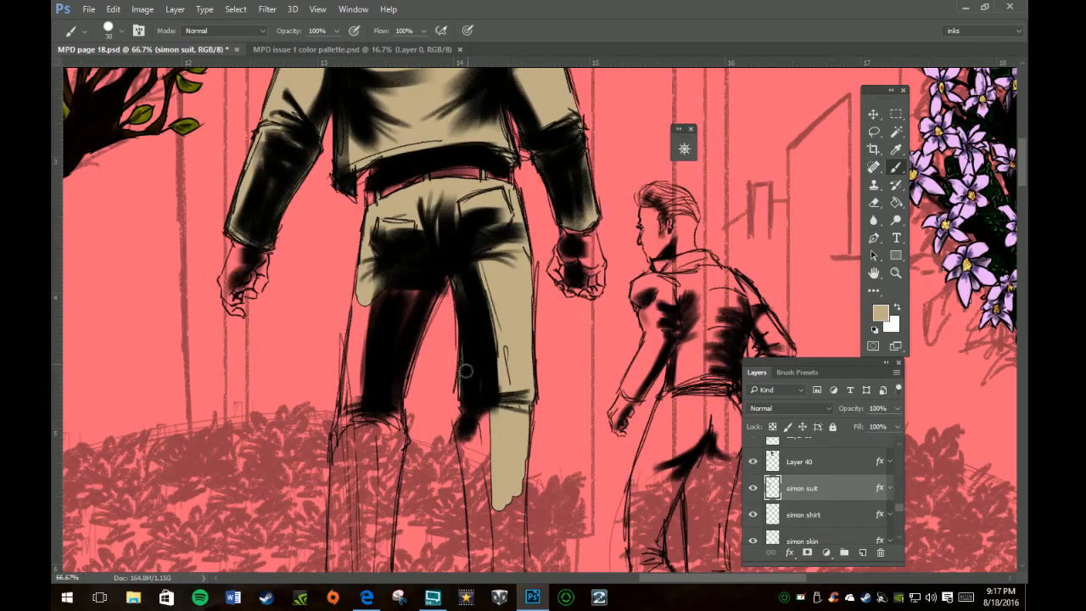
mouse_move(483, 387)
mouse_down()
mouse_move(487, 434)
mouse_move(469, 435)
mouse_move(469, 453)
mouse_move(470, 421)
mouse_move(463, 427)
mouse_move(483, 540)
mouse_move(513, 518)
mouse_move(526, 414)
mouse_up()
drag(521, 526, 516, 507)
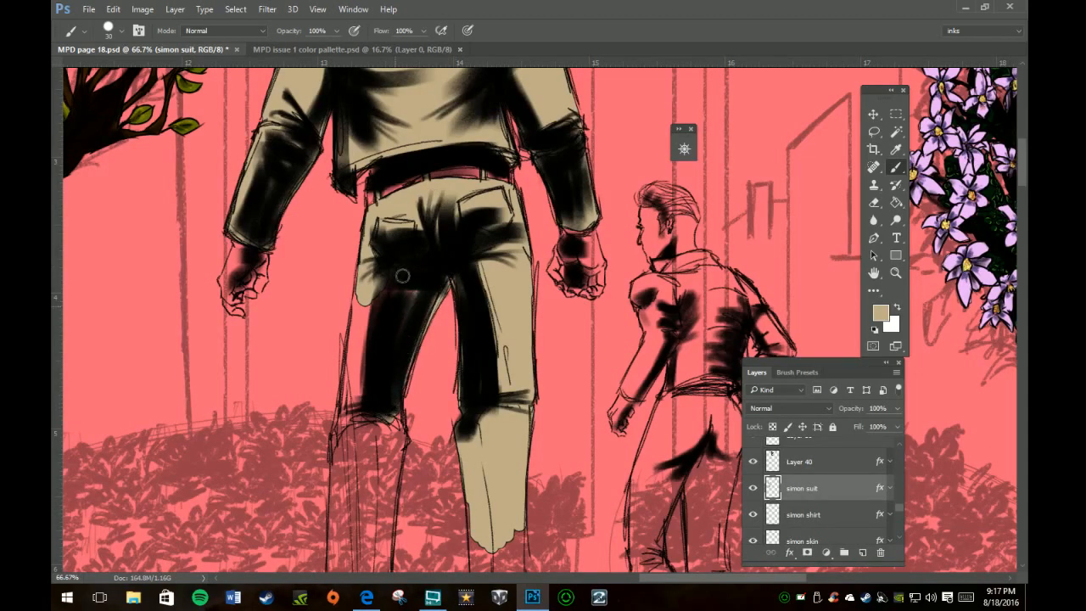
Fill the tall man's left trouser leg with tan from thigh to shin and extend the right leg's colour down the shin
drag(373, 356, 363, 284)
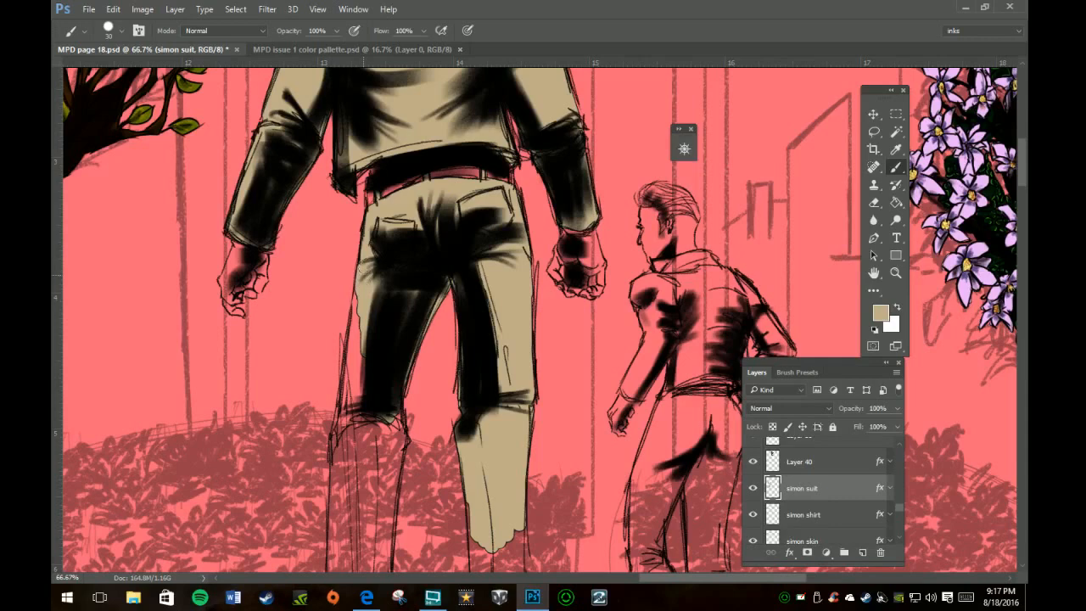
mouse_move(350, 373)
mouse_down()
mouse_move(358, 317)
mouse_move(337, 443)
mouse_move(363, 381)
mouse_move(373, 428)
mouse_move(394, 435)
mouse_move(387, 406)
mouse_move(359, 412)
mouse_up()
mouse_move(341, 458)
mouse_down()
mouse_move(339, 488)
mouse_move(360, 504)
mouse_move(370, 493)
mouse_move(382, 499)
mouse_move(395, 463)
mouse_move(375, 535)
mouse_move(340, 511)
mouse_move(338, 484)
mouse_move(336, 535)
mouse_move(353, 550)
mouse_move(377, 544)
mouse_move(385, 523)
mouse_move(385, 543)
mouse_move(388, 481)
mouse_move(388, 490)
mouse_move(384, 554)
mouse_move(335, 559)
mouse_up()
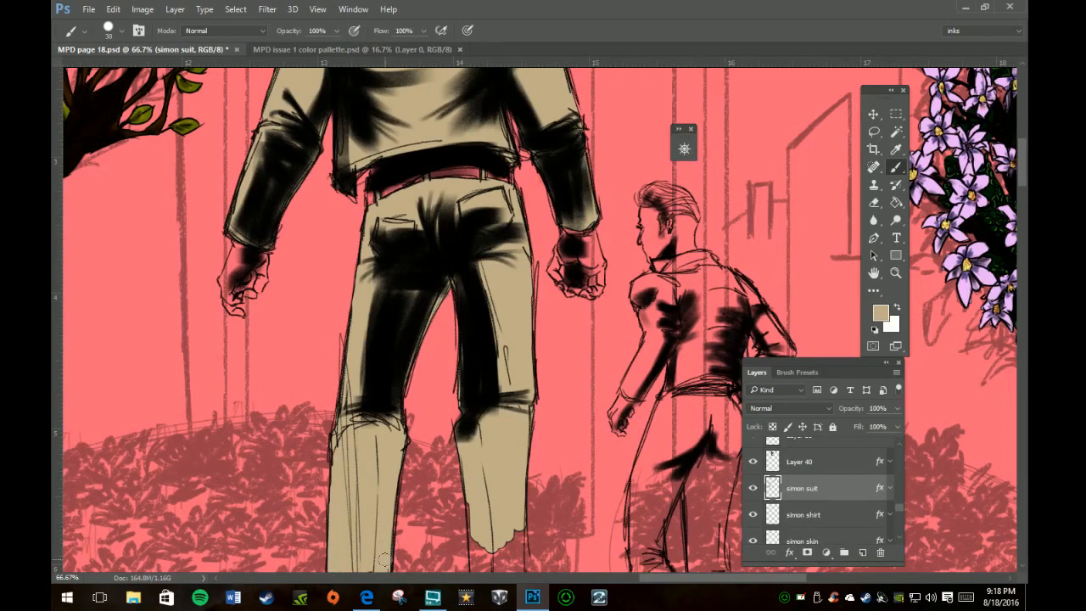
mouse_move(477, 502)
mouse_down()
mouse_move(470, 513)
mouse_move(496, 571)
mouse_move(515, 550)
mouse_move(505, 565)
mouse_move(478, 556)
mouse_move(477, 568)
mouse_up()
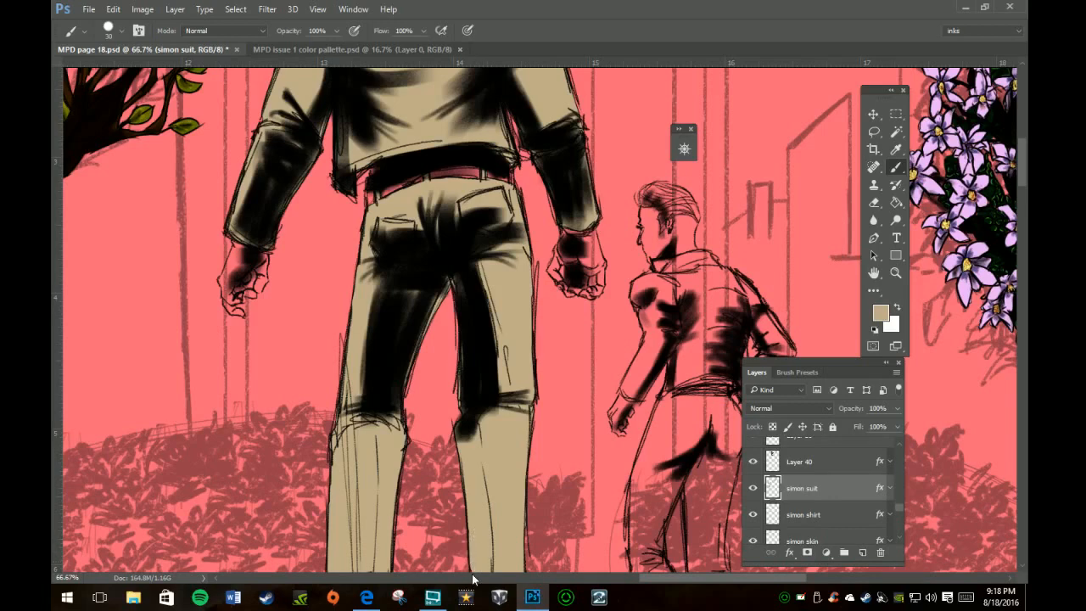
Paint both trouser legs tan down to the hems above the shoes, and erase stray colour around the left shoe
scroll(297, 500, down, 6)
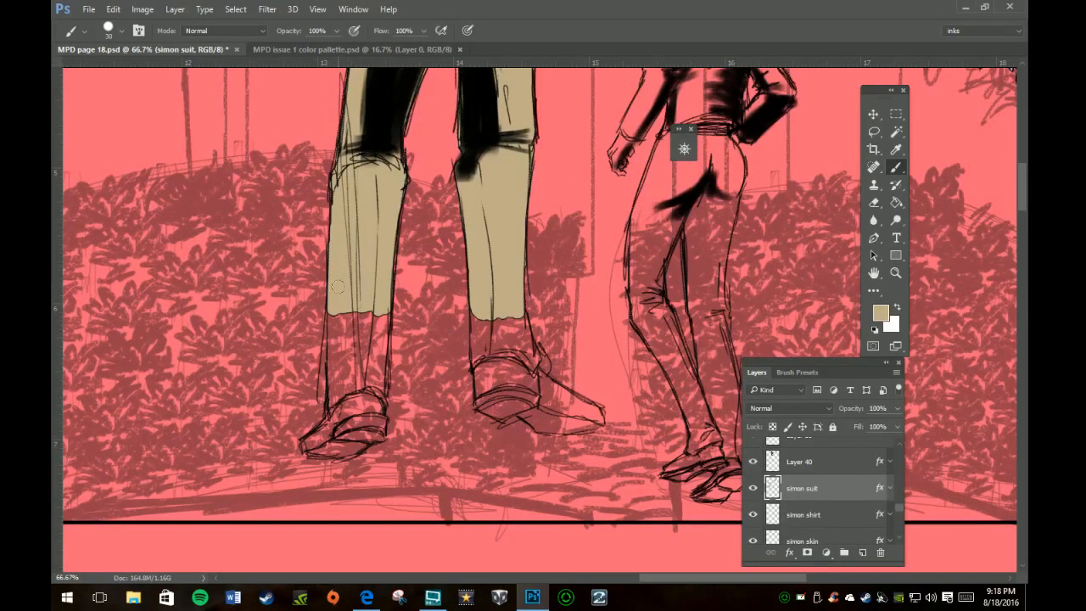
mouse_move(340, 321)
mouse_down()
mouse_move(336, 348)
mouse_move(351, 303)
mouse_move(373, 339)
mouse_move(385, 315)
mouse_move(379, 383)
mouse_move(364, 374)
mouse_move(345, 391)
mouse_move(341, 360)
mouse_move(332, 364)
mouse_move(346, 395)
mouse_move(380, 384)
mouse_up()
mouse_move(480, 304)
mouse_down()
mouse_move(475, 346)
mouse_move(488, 318)
mouse_move(481, 337)
mouse_move(503, 335)
mouse_move(503, 347)
mouse_move(518, 318)
mouse_move(527, 349)
mouse_up()
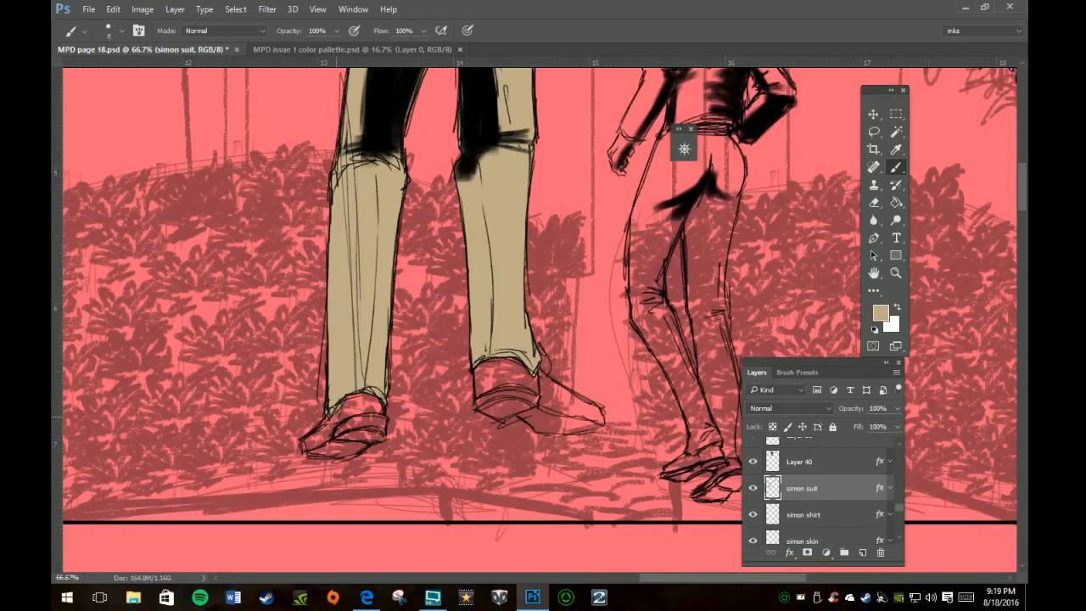
key(e)
drag(350, 417, 340, 417)
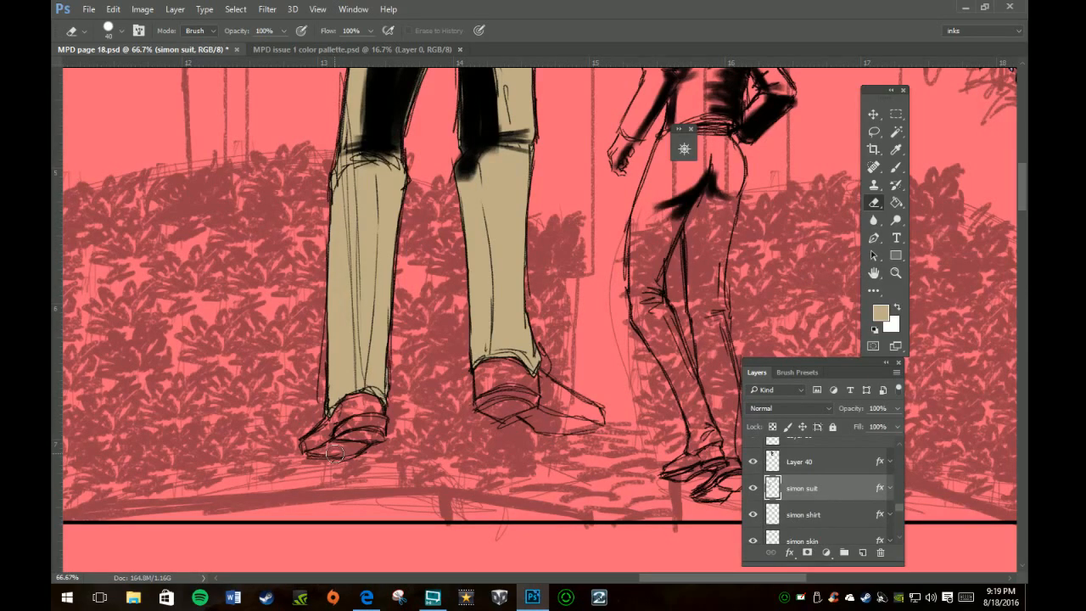
Touch up the tan along the inner edge of the tall man's left trouser leg at the shin and knee
key(b)
drag(388, 337, 387, 375)
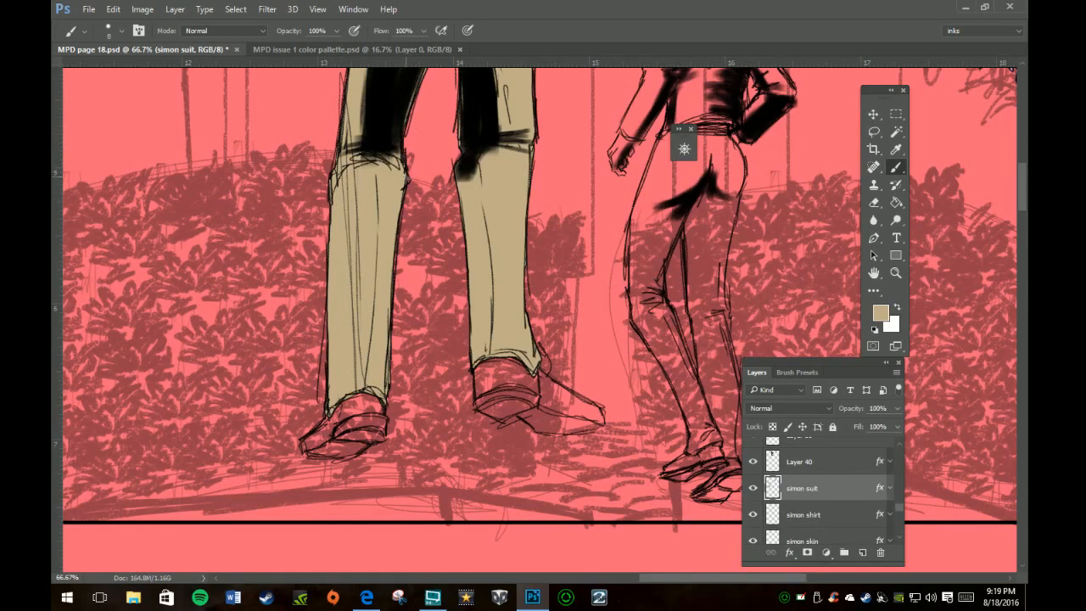
drag(402, 155, 405, 157)
scroll(539, 317, up, 10)
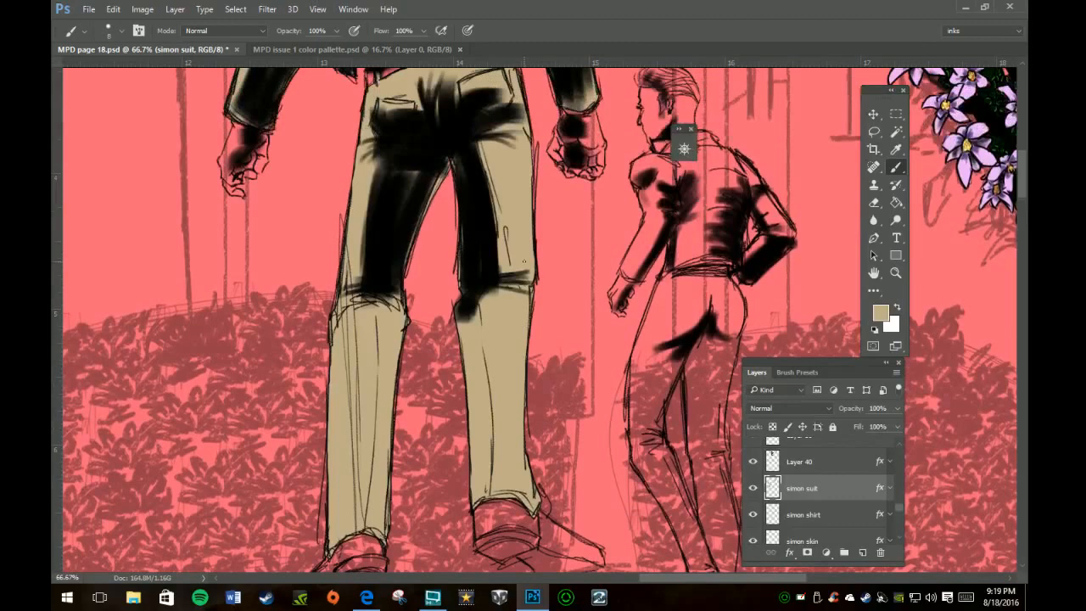
scroll(440, 240, up, 5)
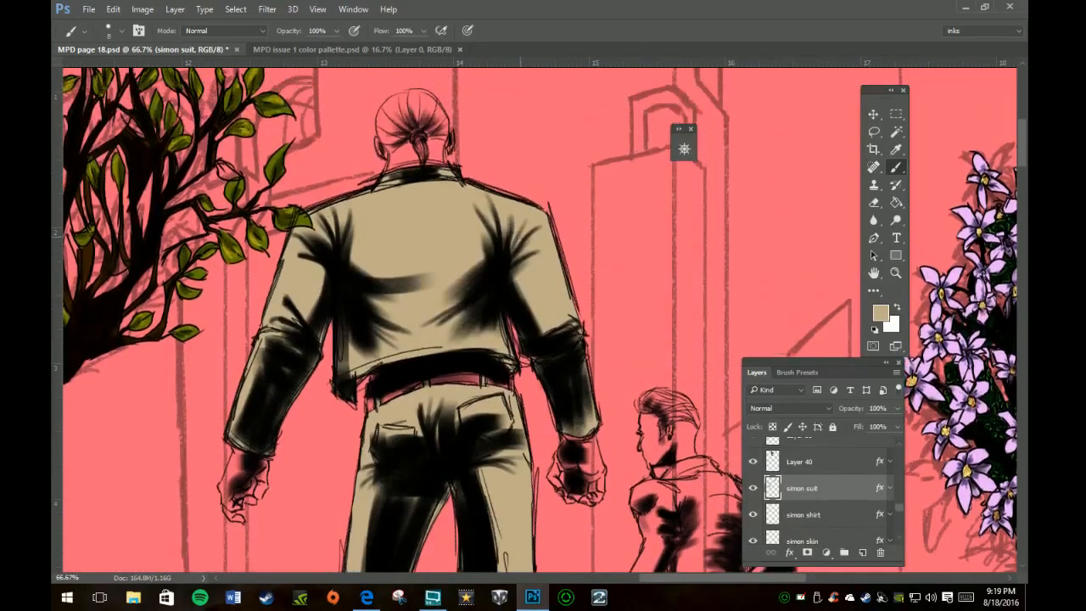
scroll(440, 240, down, 3)
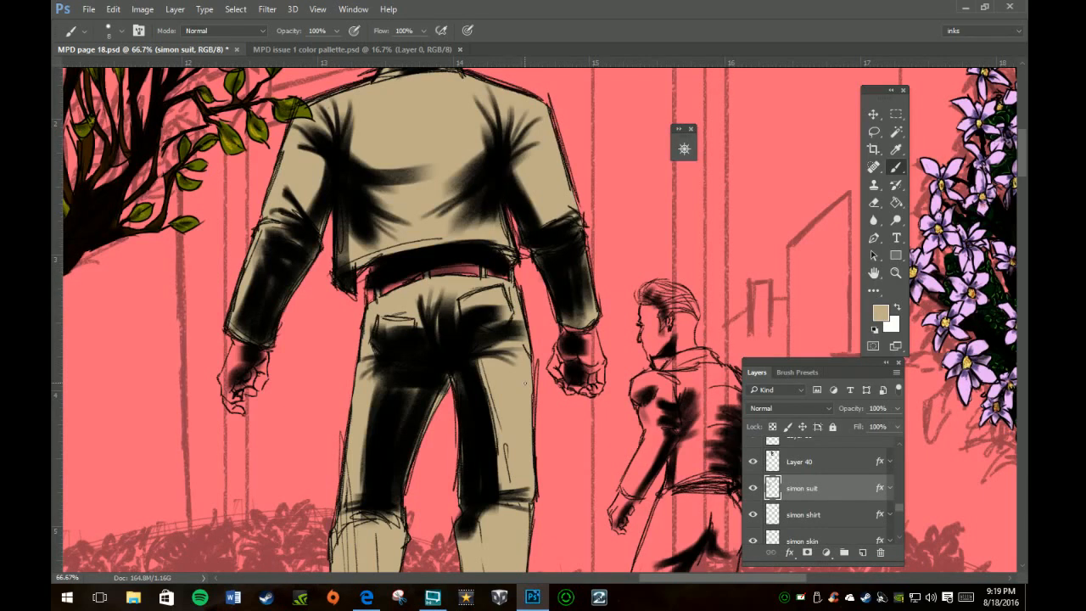
Make the "simon shirt" layer active and sample the pale lavender from the man's shirt in the first panel
click(804, 515)
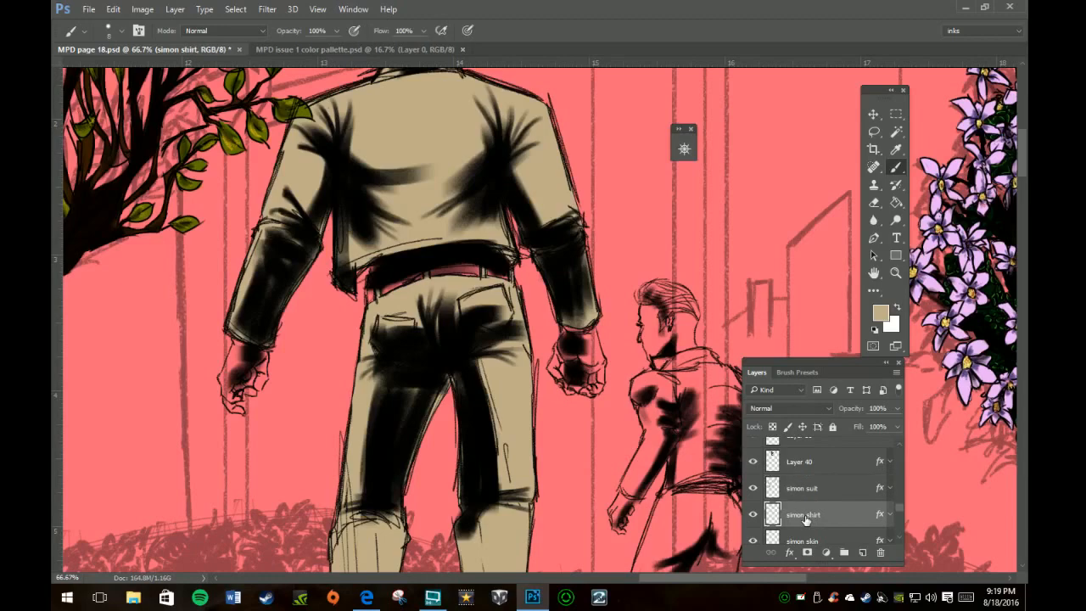
key(space)
drag(336, 461, 582, 316)
drag(336, 414, 541, 201)
drag(422, 386, 582, 317)
key(i)
click(424, 337)
key(b)
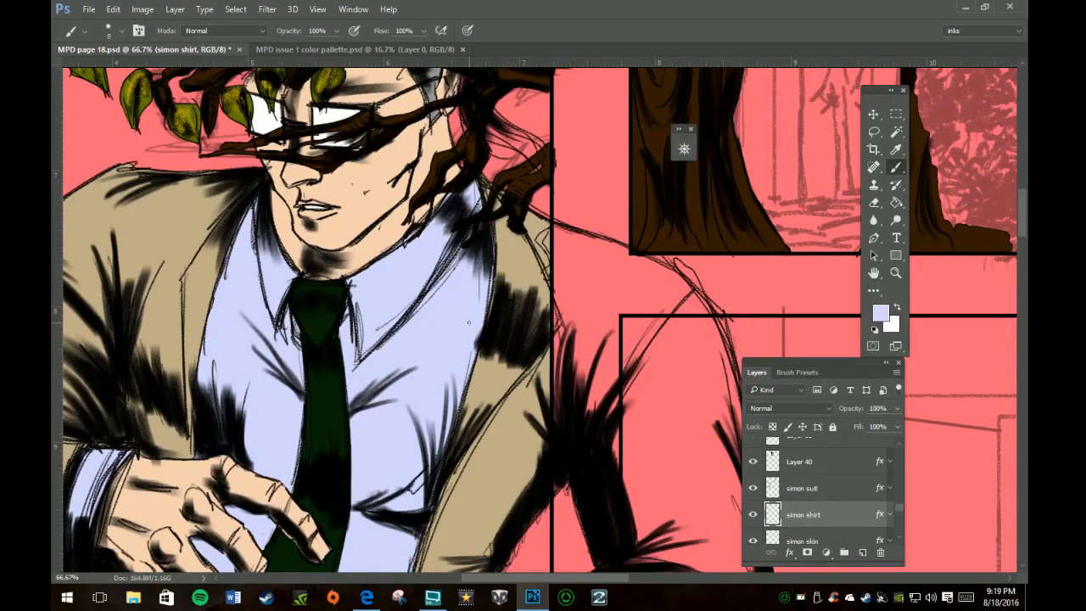
Paint the thin shirt cuffs at both of the tall man's wrists pale lavender in the second panel
key(h)
mouse_move(641, 257)
mouse_down()
mouse_move(356, 331)
mouse_move(239, 343)
mouse_up()
drag(450, 237, 369, 391)
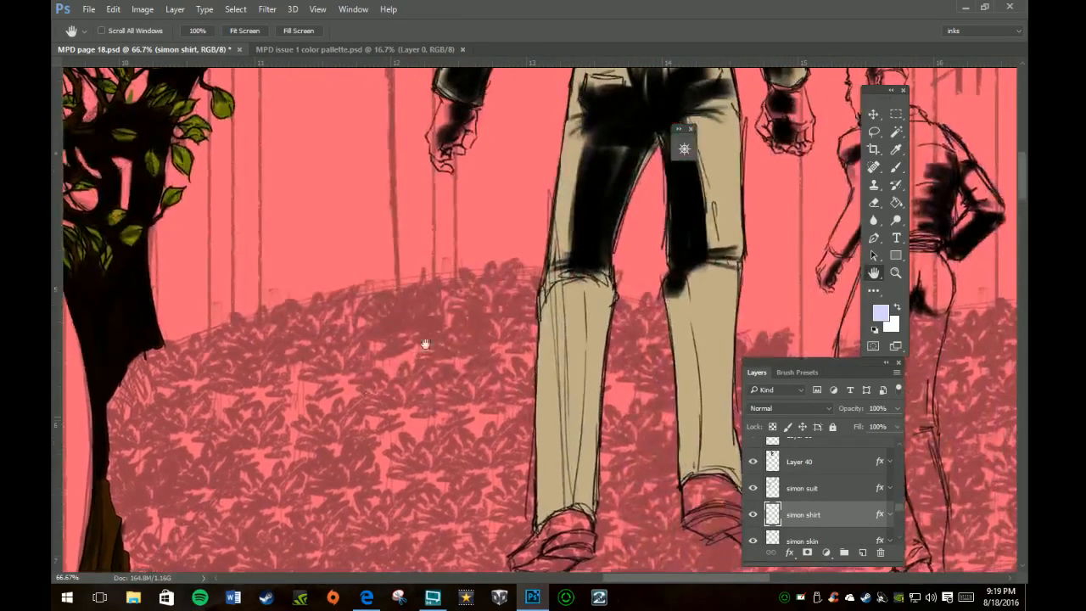
drag(519, 248, 443, 472)
drag(475, 390, 515, 483)
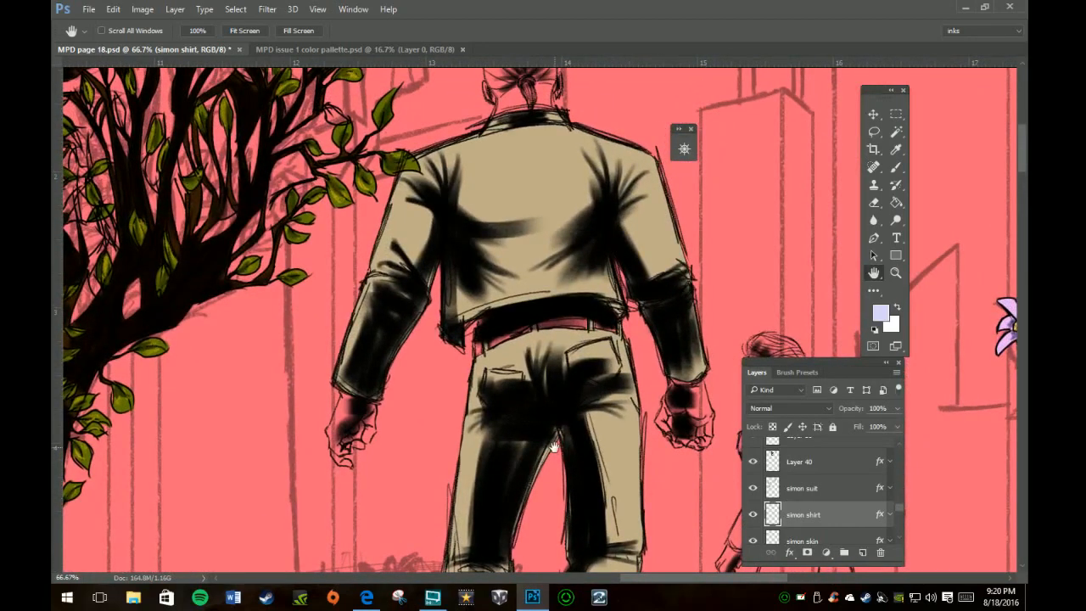
key(b)
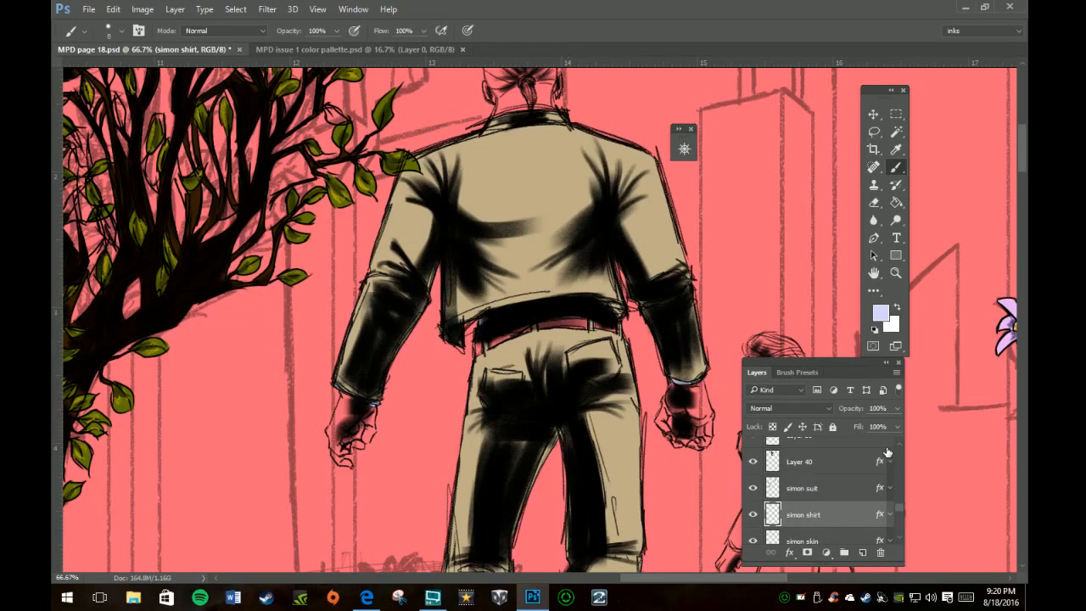
Make the "simon skin" layer active and sample the skin tone from the man's face in the first panel
scroll(808, 514, down, 1)
click(825, 533)
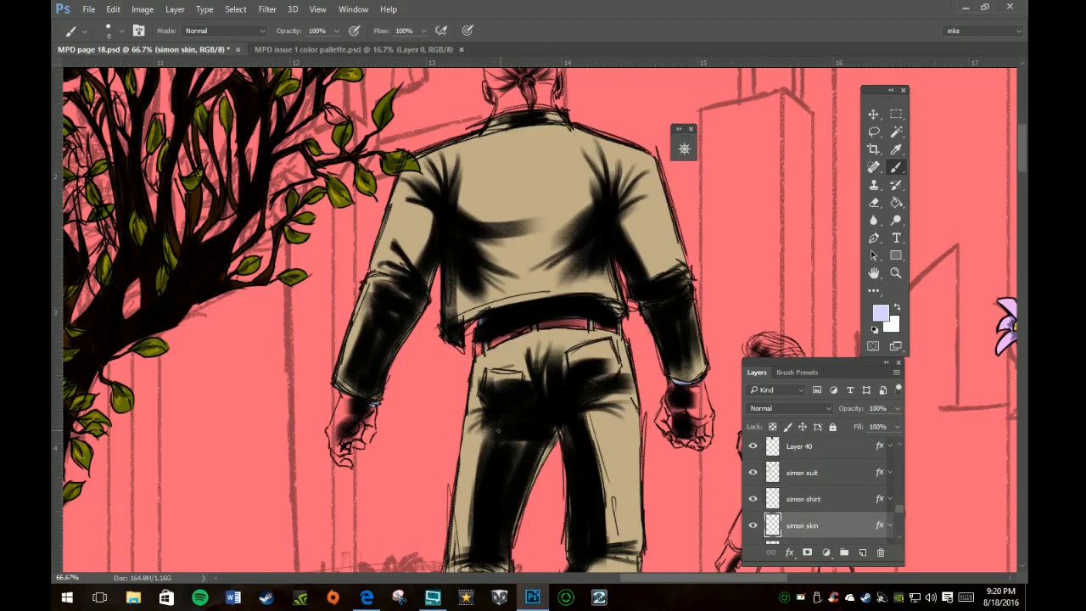
key(h)
drag(375, 412, 715, 150)
drag(358, 345, 763, 235)
key(i)
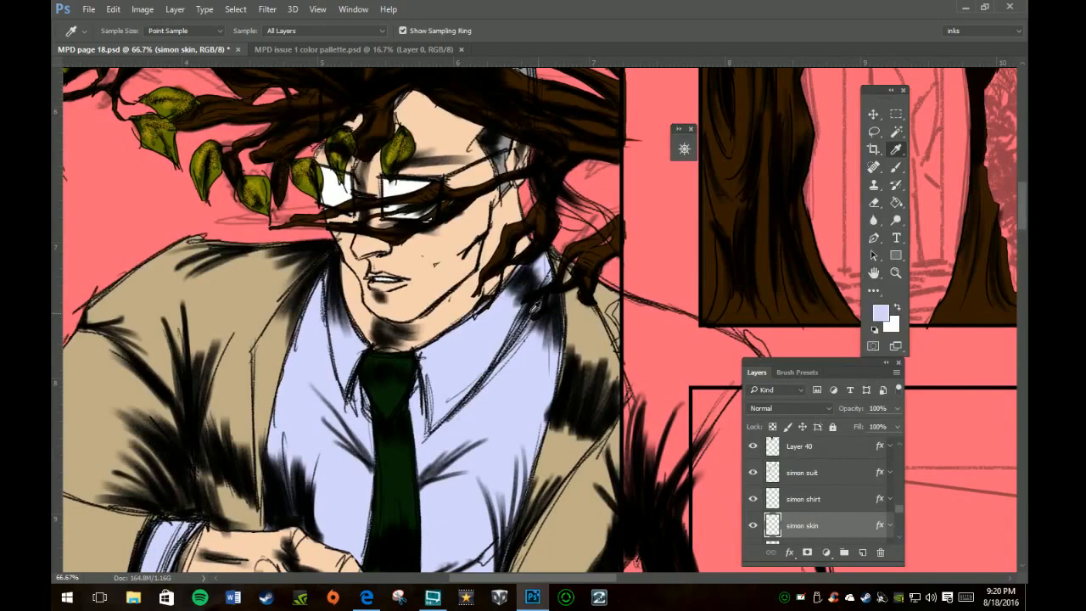
click(418, 292)
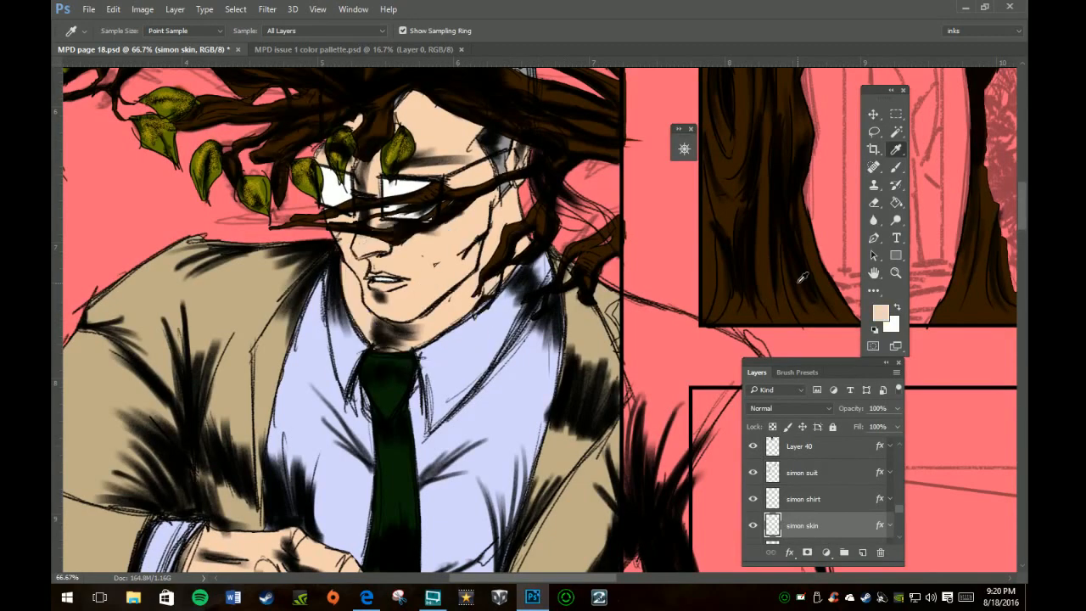
key(b)
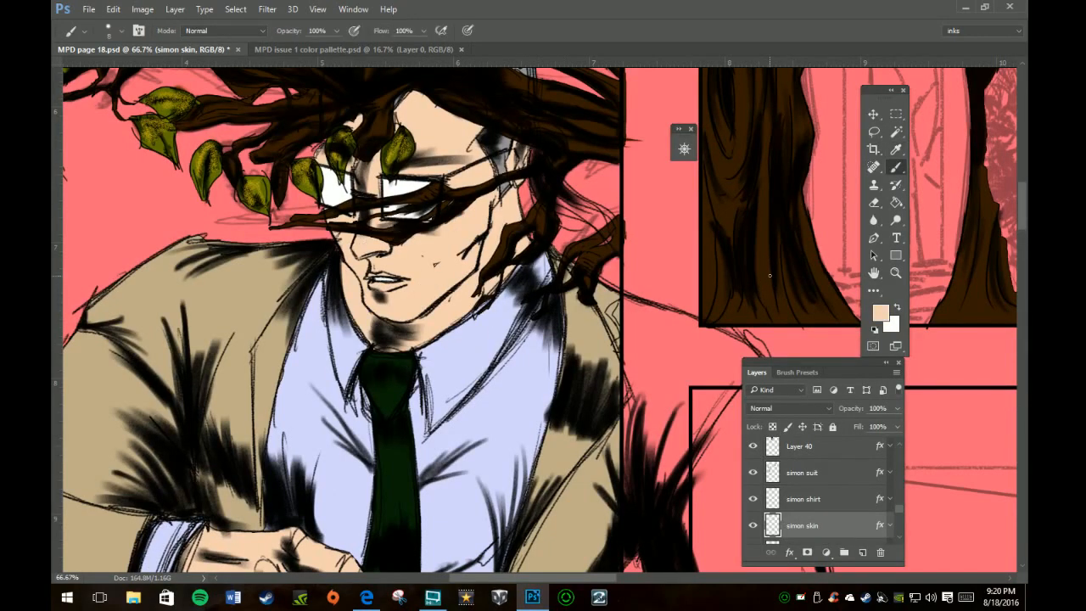
Paint the tall man's left hand, including wrist and fingers, with the sampled skin tone in the second panel
key(space)
mouse_move(794, 252)
mouse_down()
mouse_move(388, 412)
mouse_move(340, 364)
mouse_move(288, 416)
mouse_move(230, 430)
mouse_up()
drag(388, 235, 440, 422)
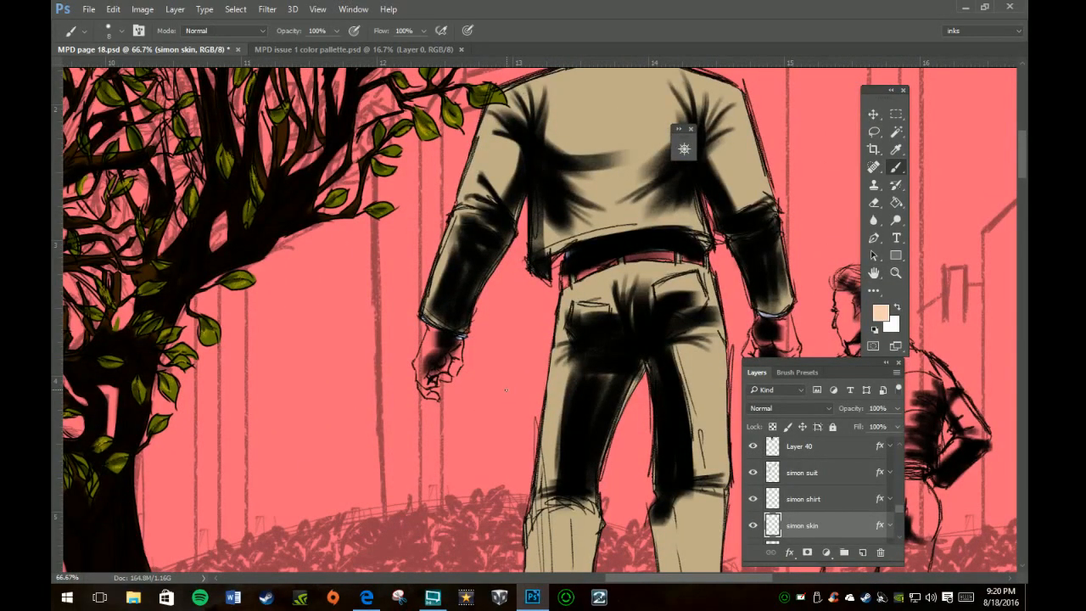
mouse_move(433, 325)
mouse_down()
mouse_move(415, 364)
mouse_move(426, 386)
mouse_move(436, 370)
mouse_move(422, 385)
mouse_move(434, 397)
mouse_up()
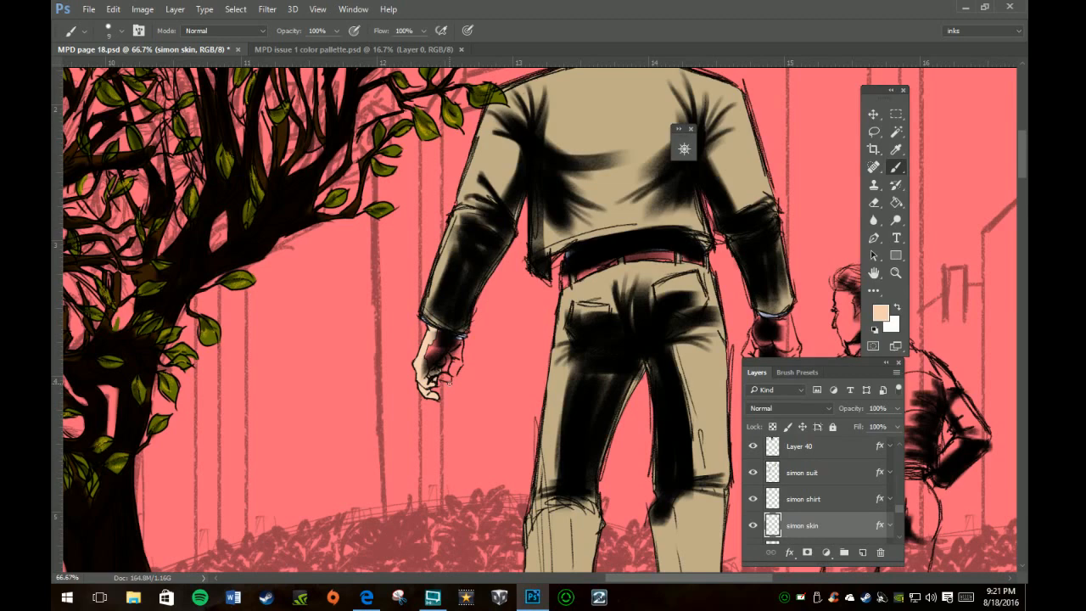
mouse_move(429, 344)
mouse_down()
mouse_move(436, 354)
mouse_move(451, 337)
mouse_move(458, 343)
mouse_move(452, 369)
mouse_up()
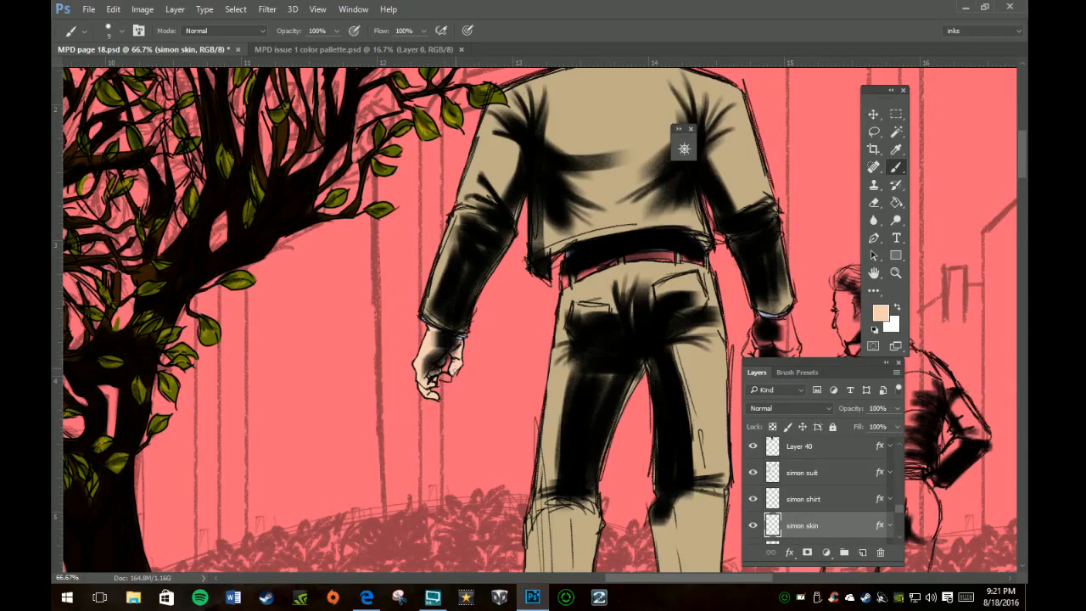
drag(455, 370, 441, 377)
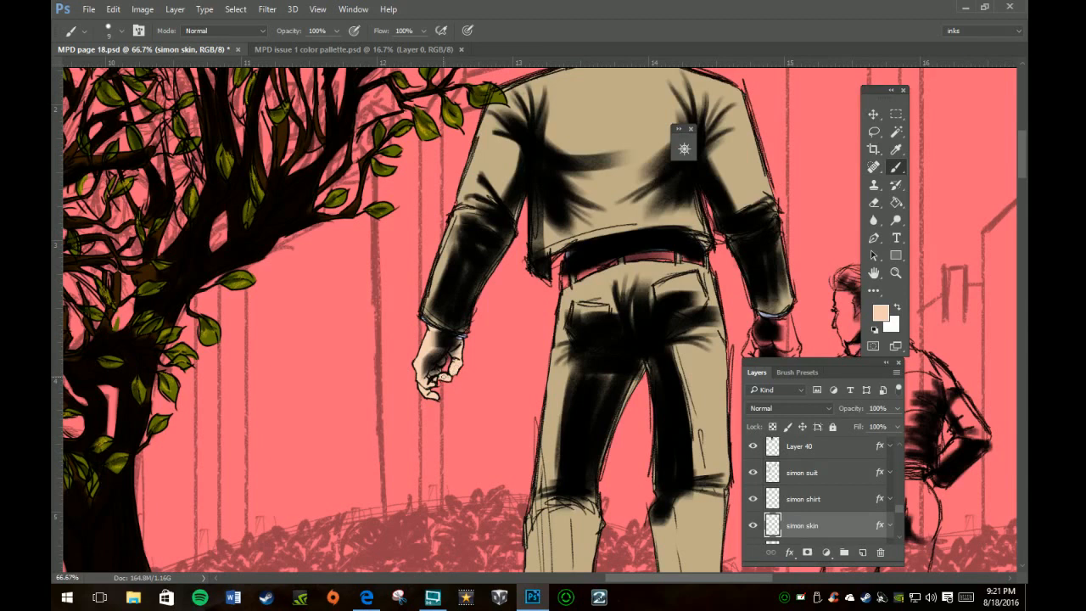
Paint the tall man's right hand, neck and ears with the skin tone, moving the layers panel out of the way
click(886, 362)
drag(750, 362, 761, 444)
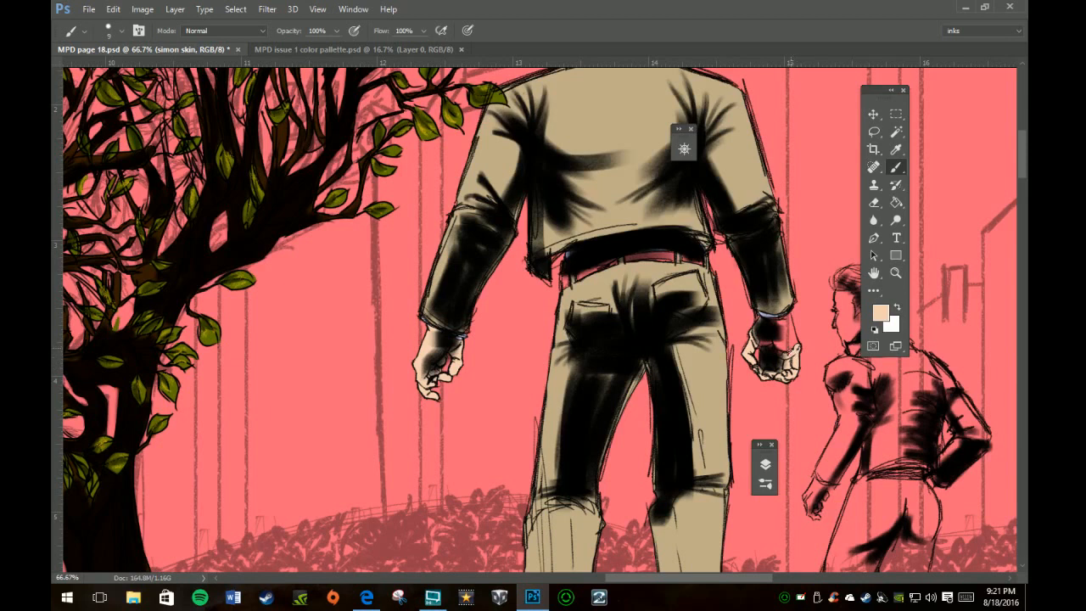
mouse_move(789, 322)
mouse_down()
mouse_move(780, 348)
mouse_move(763, 347)
mouse_up()
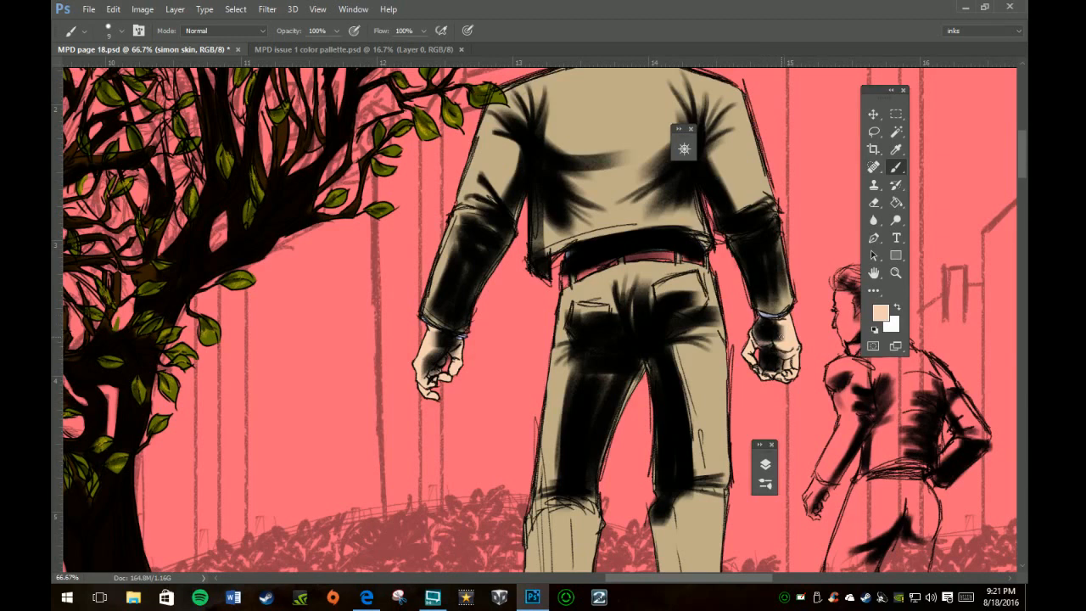
scroll(676, 286, up, 5)
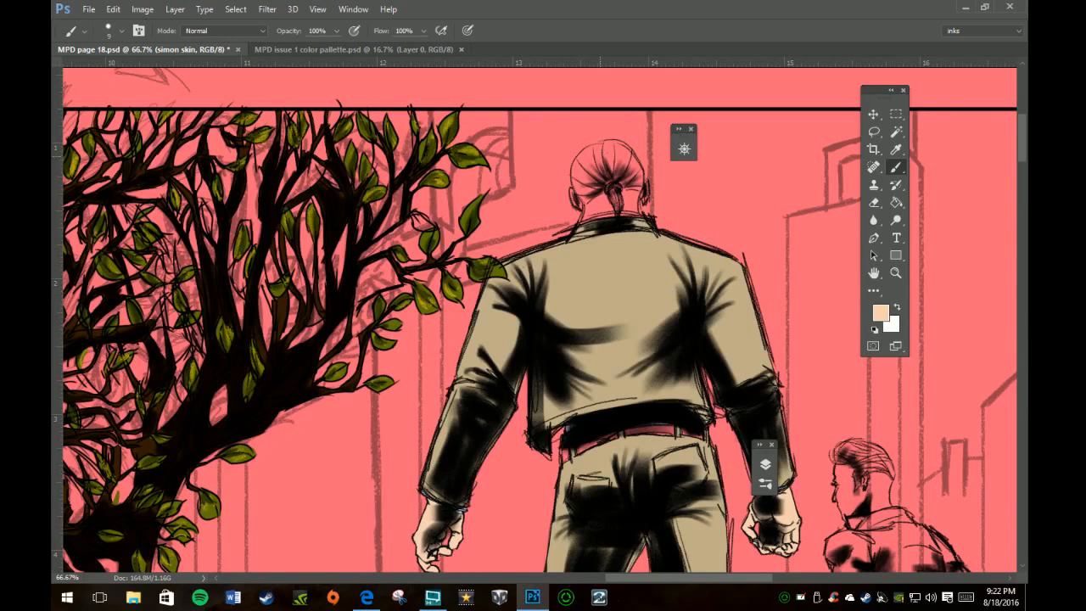
mouse_move(586, 219)
mouse_down()
mouse_move(598, 196)
mouse_move(612, 212)
mouse_move(594, 216)
mouse_move(601, 202)
mouse_move(626, 201)
mouse_move(623, 215)
mouse_move(637, 216)
mouse_move(630, 192)
mouse_move(631, 202)
mouse_up()
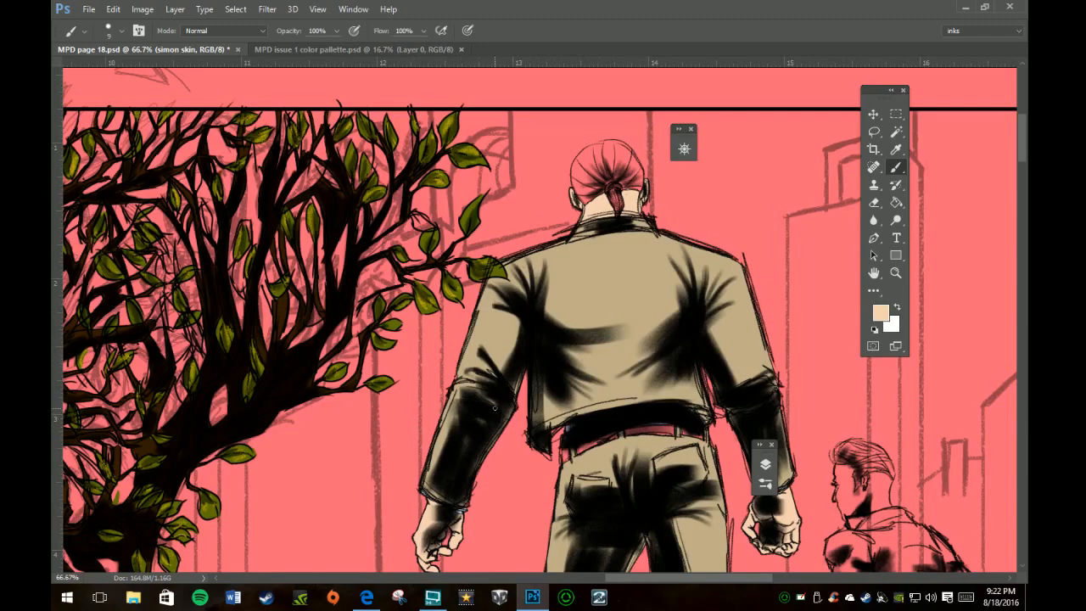
Sample the grey of the man's hair in the first panel and make the "simon hair" layer active
key(space)
drag(514, 362, 631, 298)
scroll(528, 388, left, 10)
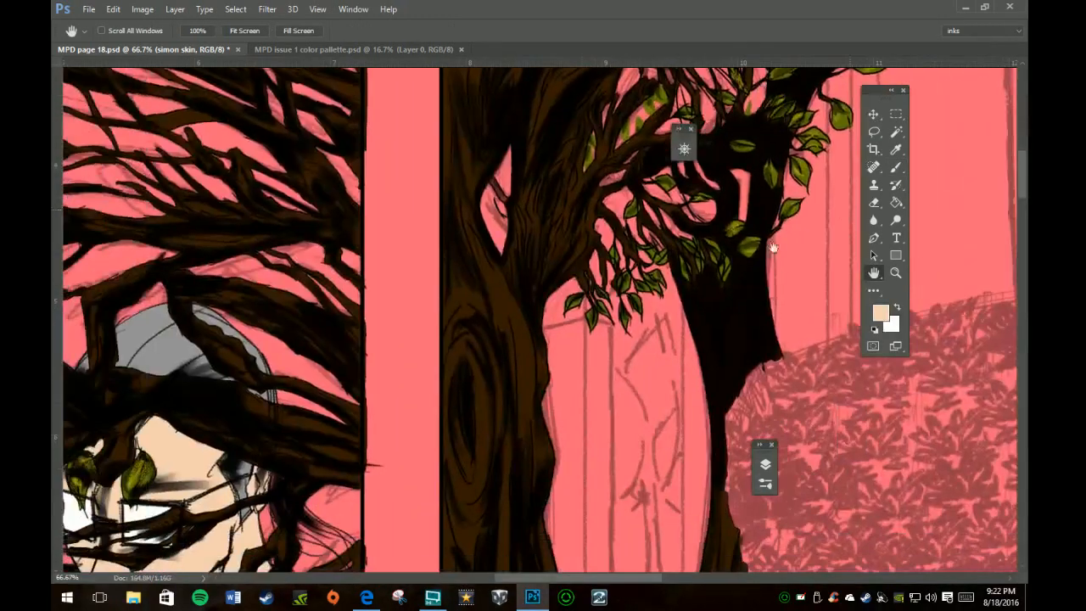
key(i)
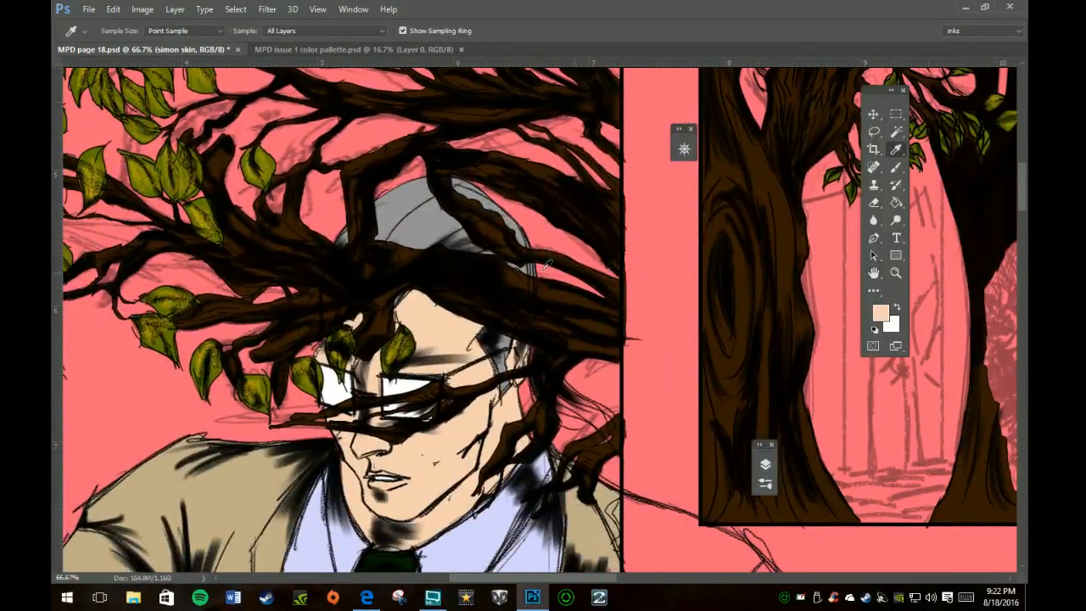
click(428, 229)
key(b)
click(765, 464)
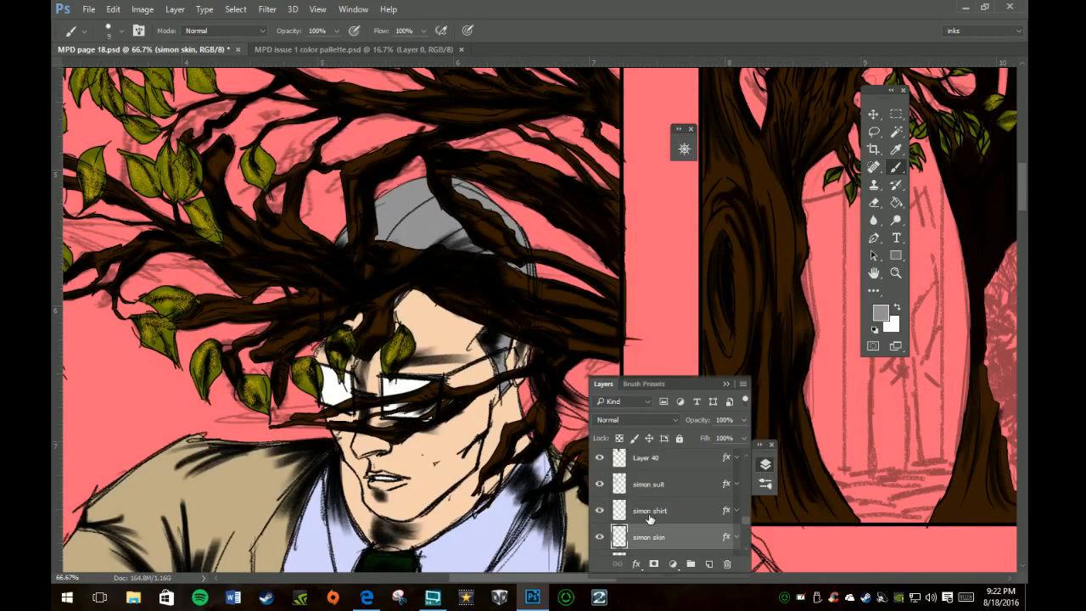
scroll(665, 504, down, 1)
scroll(665, 502, down, 1)
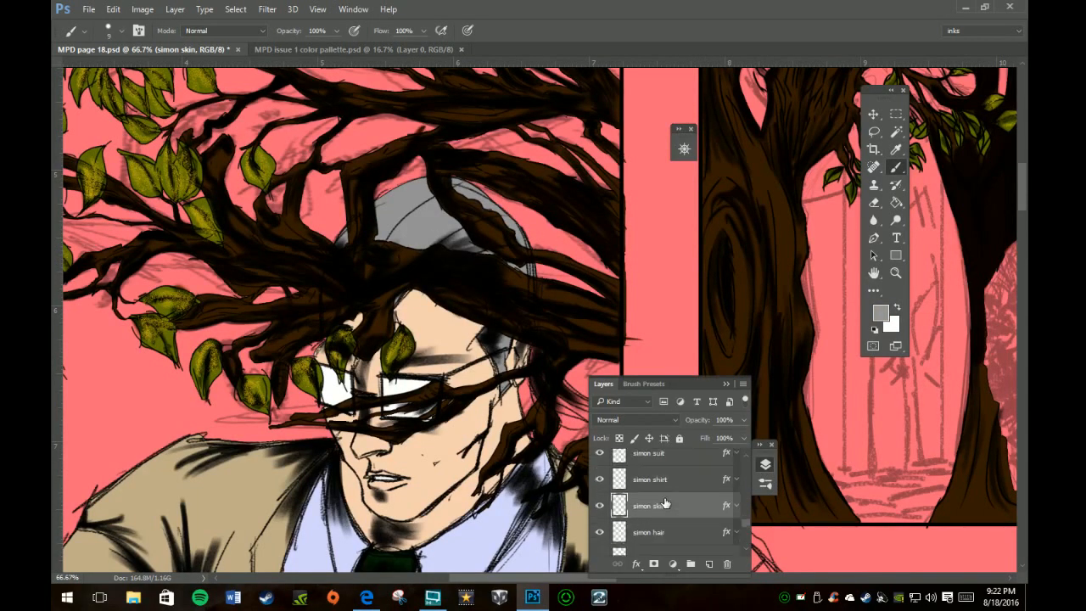
click(673, 532)
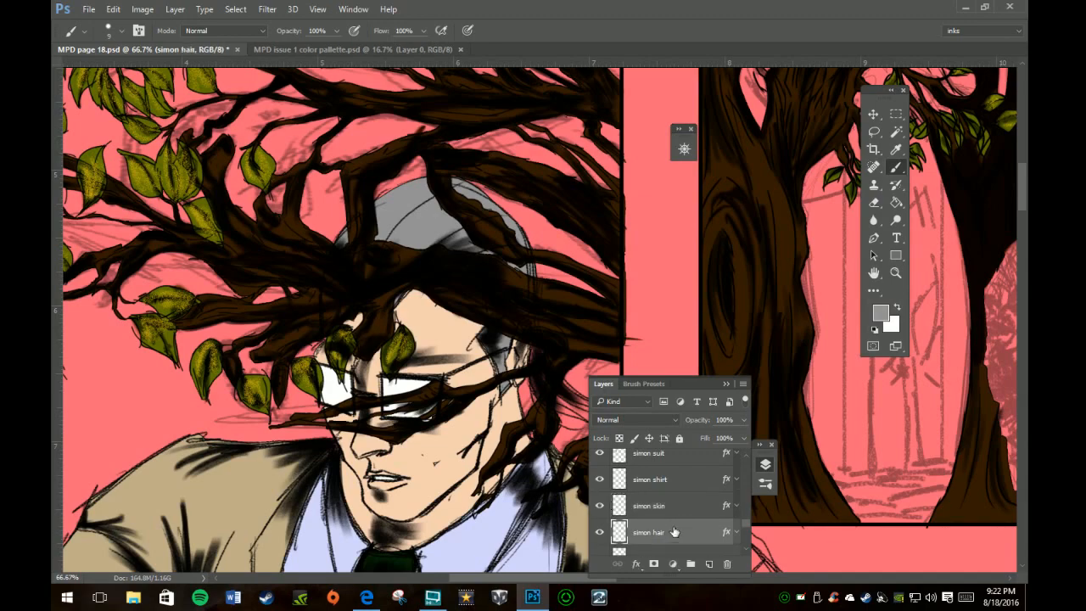
click(725, 383)
Paint the tall man's hair and ponytail grey in the second panel and clean up the colour around the head's outline
key(h)
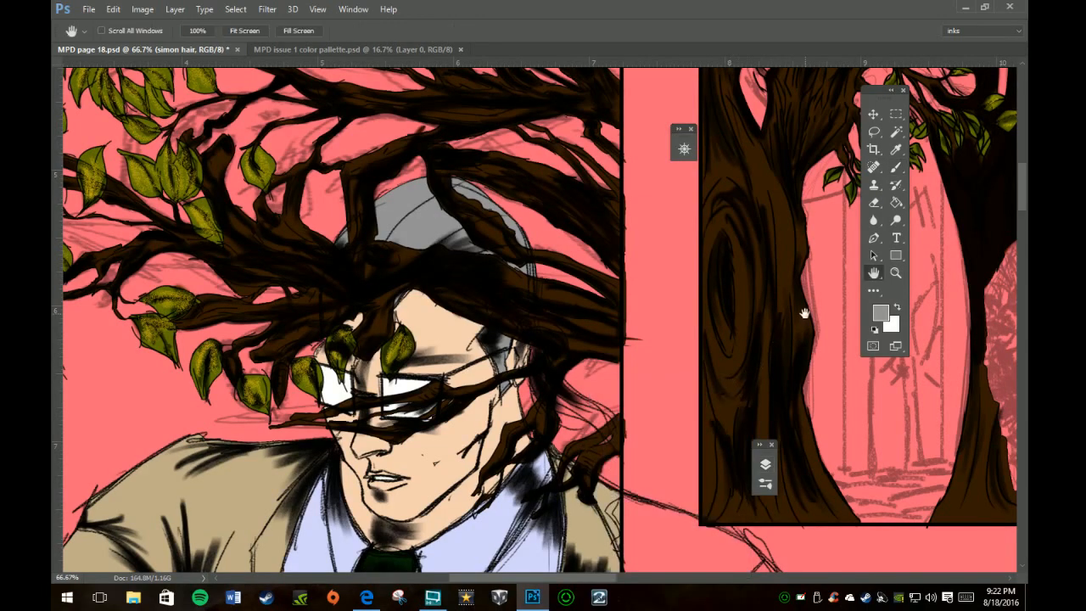
drag(805, 313, 531, 408)
drag(732, 239, 667, 270)
drag(763, 254, 506, 326)
drag(658, 223, 514, 430)
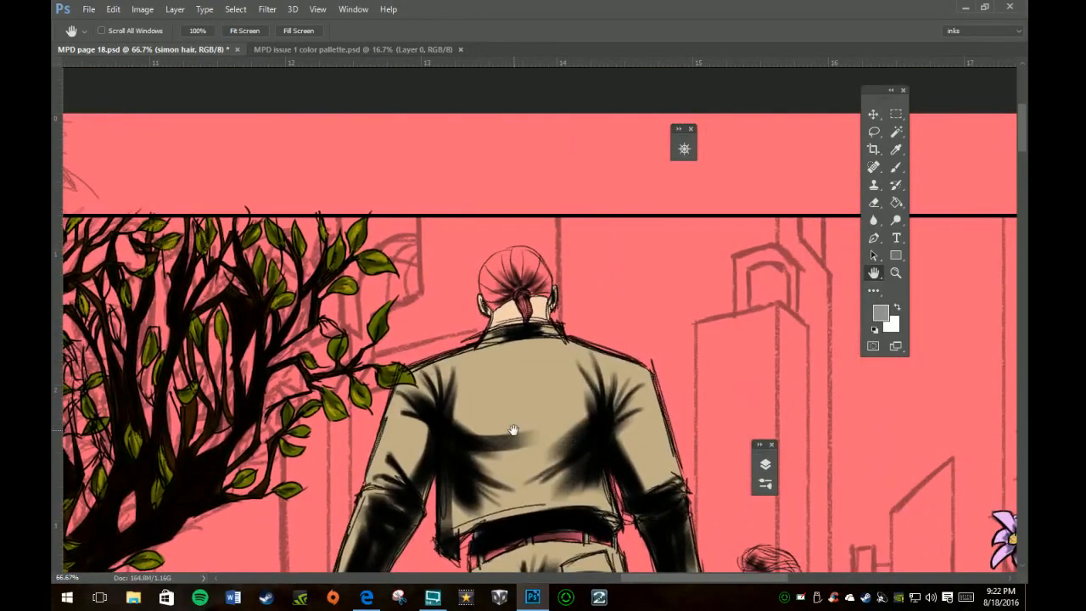
key(b)
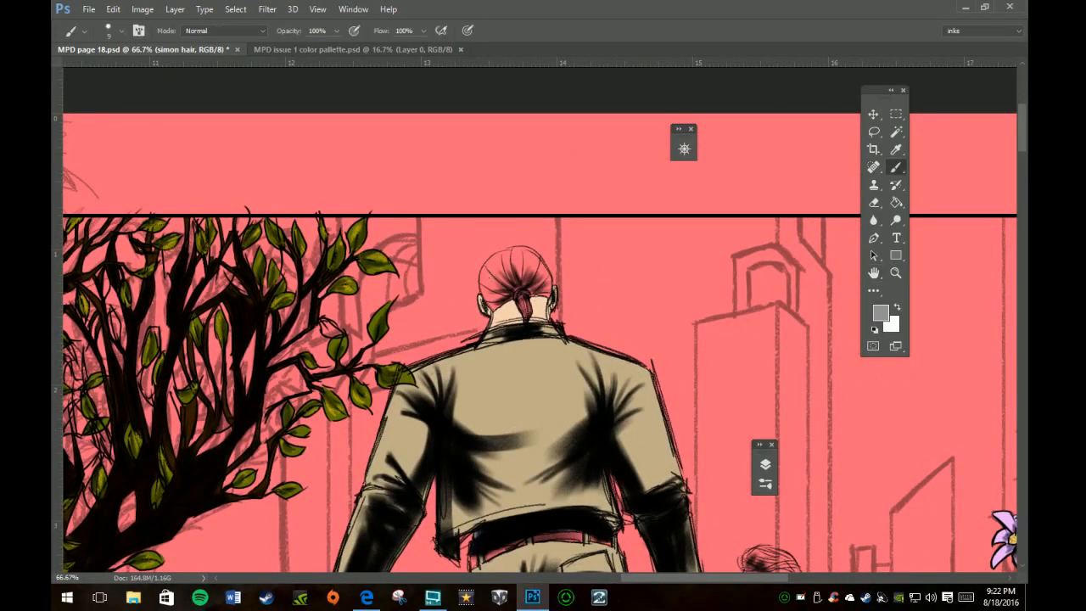
mouse_move(489, 299)
mouse_down()
mouse_move(482, 272)
mouse_move(495, 256)
mouse_move(490, 297)
mouse_move(499, 272)
mouse_move(516, 293)
mouse_move(550, 294)
mouse_move(548, 276)
mouse_move(513, 275)
mouse_move(542, 268)
mouse_move(506, 256)
mouse_move(523, 248)
mouse_up()
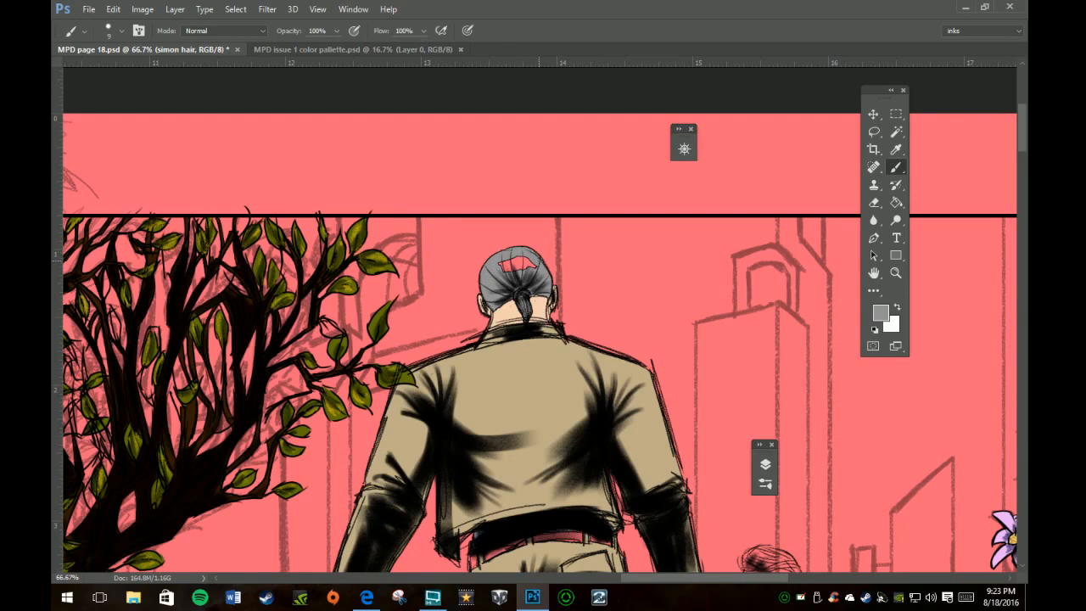
drag(523, 264, 495, 264)
key(e)
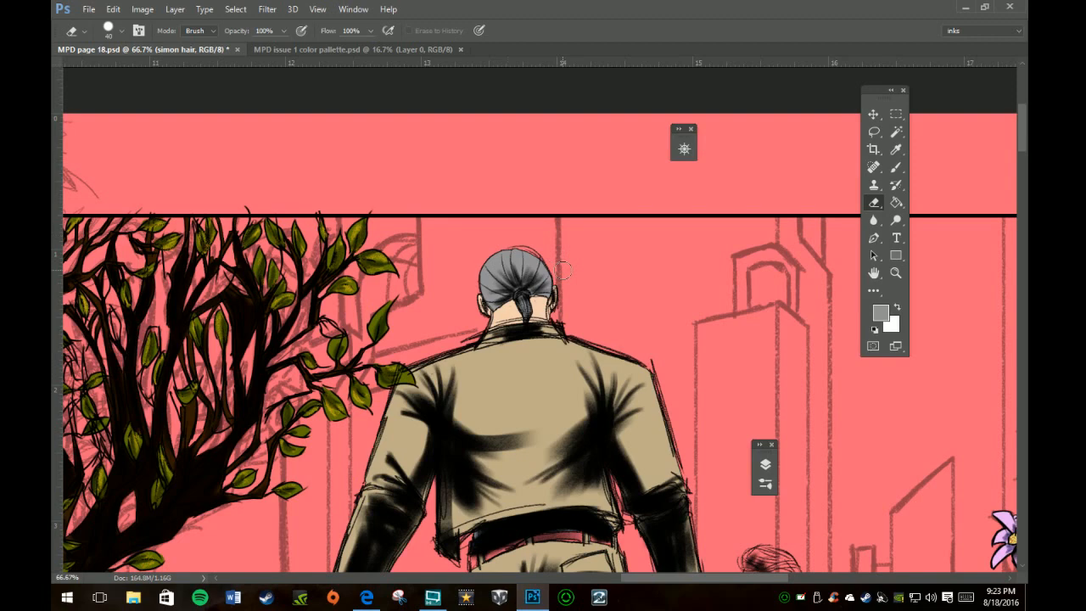
key(b)
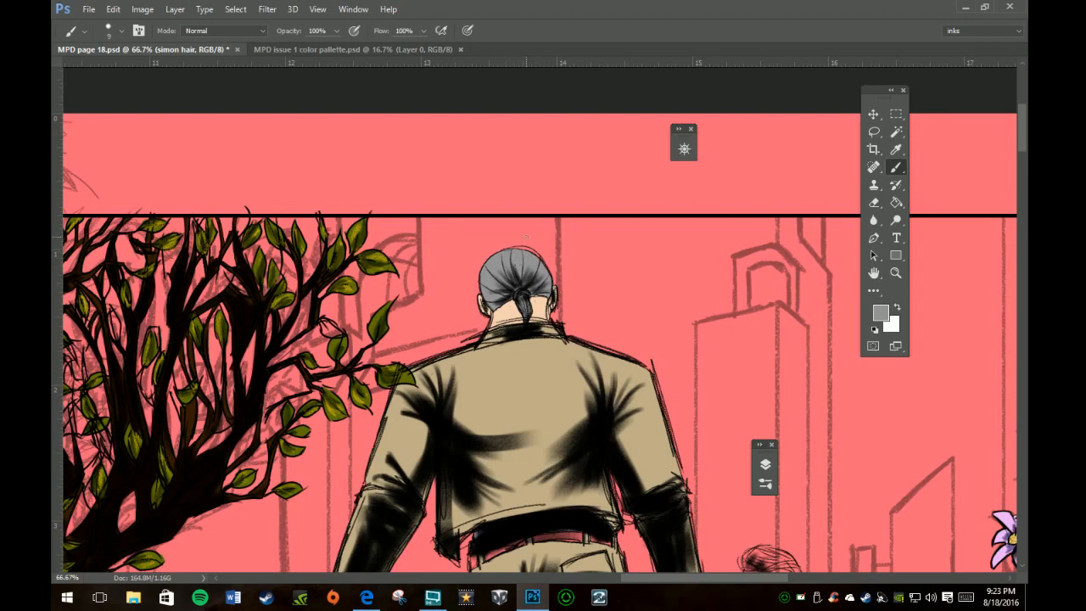
Sample the black of the tall man's shoe in the first panel as the foreground colour
scroll(525, 237, down, 10)
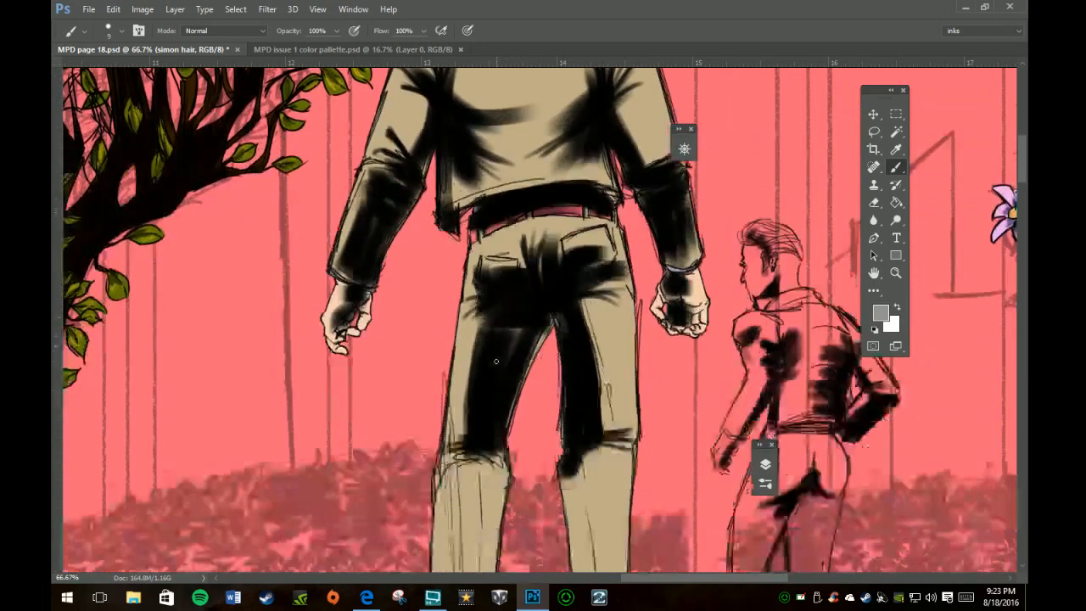
scroll(496, 362, down, 8)
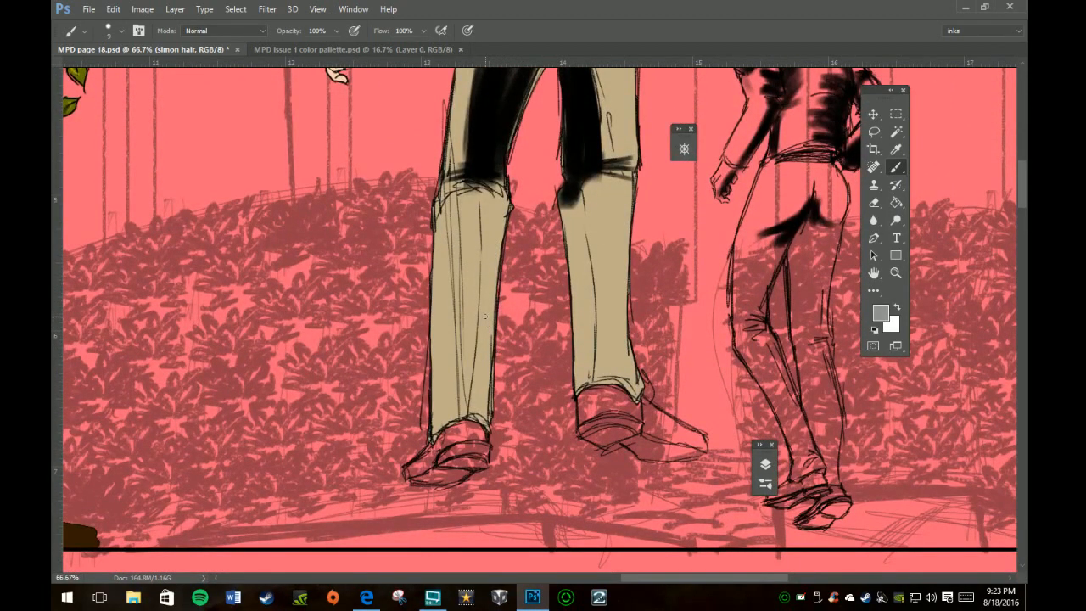
key(h)
drag(346, 364, 386, 88)
scroll(394, 119, down, 18)
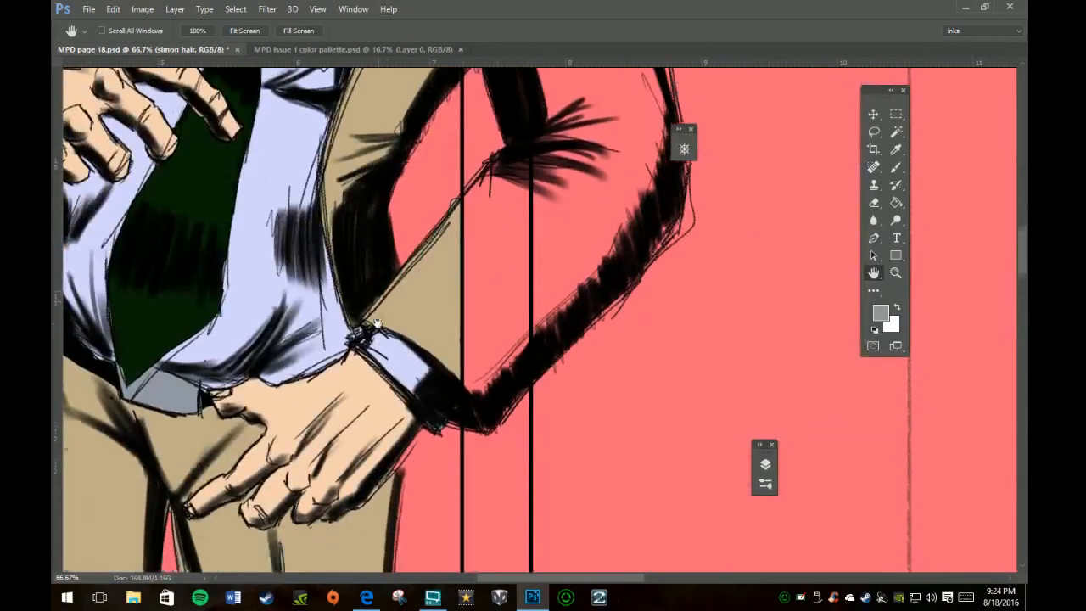
drag(368, 357, 625, 311)
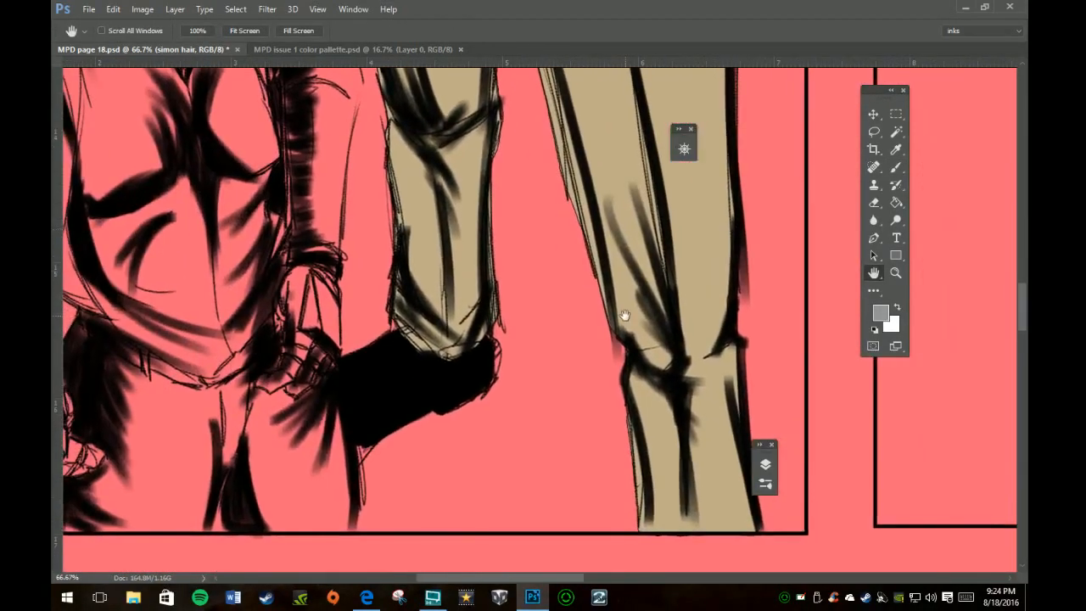
key(i)
click(411, 384)
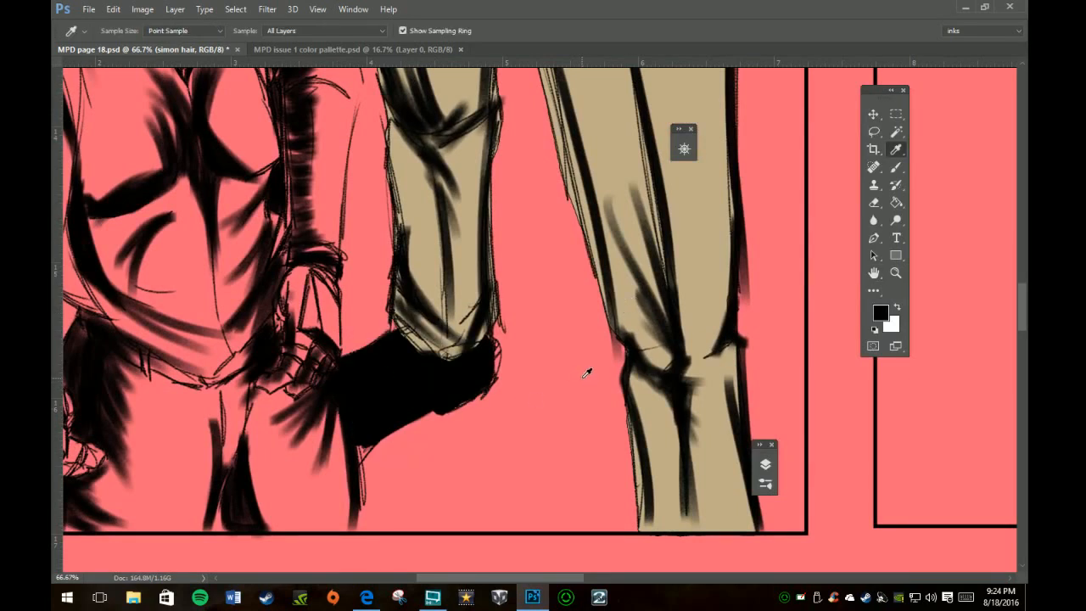
Return to the tall man's legs in the second panel and make the "black belt" layer active
key(b)
key(h)
drag(773, 221, 405, 372)
mouse_move(833, 128)
mouse_down()
mouse_move(462, 316)
mouse_move(376, 245)
mouse_move(422, 429)
mouse_move(585, 352)
mouse_move(604, 377)
mouse_move(398, 512)
mouse_up()
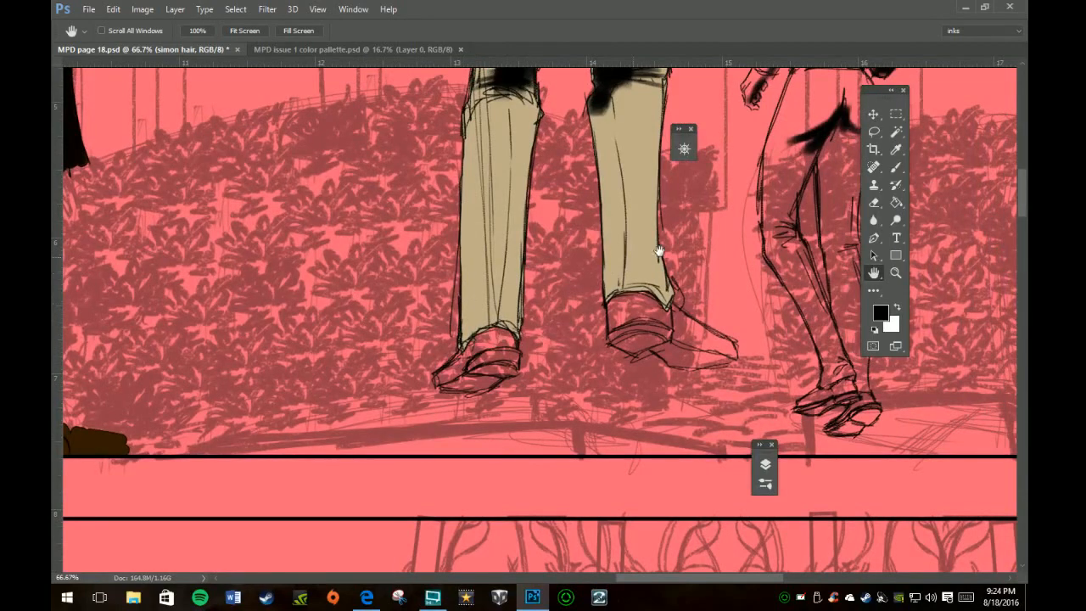
click(769, 468)
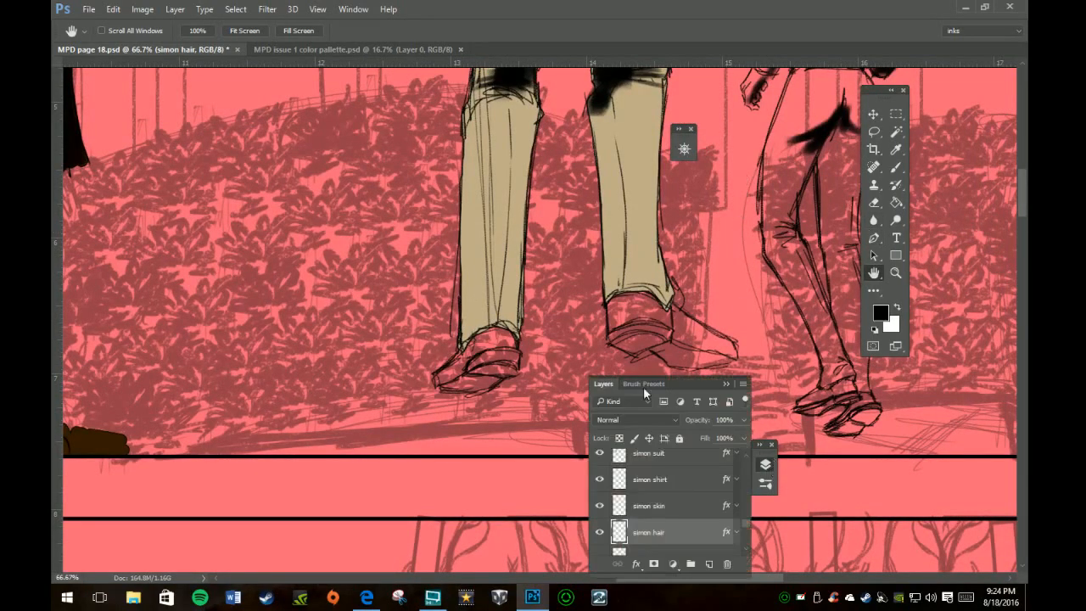
scroll(653, 502, up, 2)
scroll(689, 505, down, 1)
scroll(688, 509, up, 1)
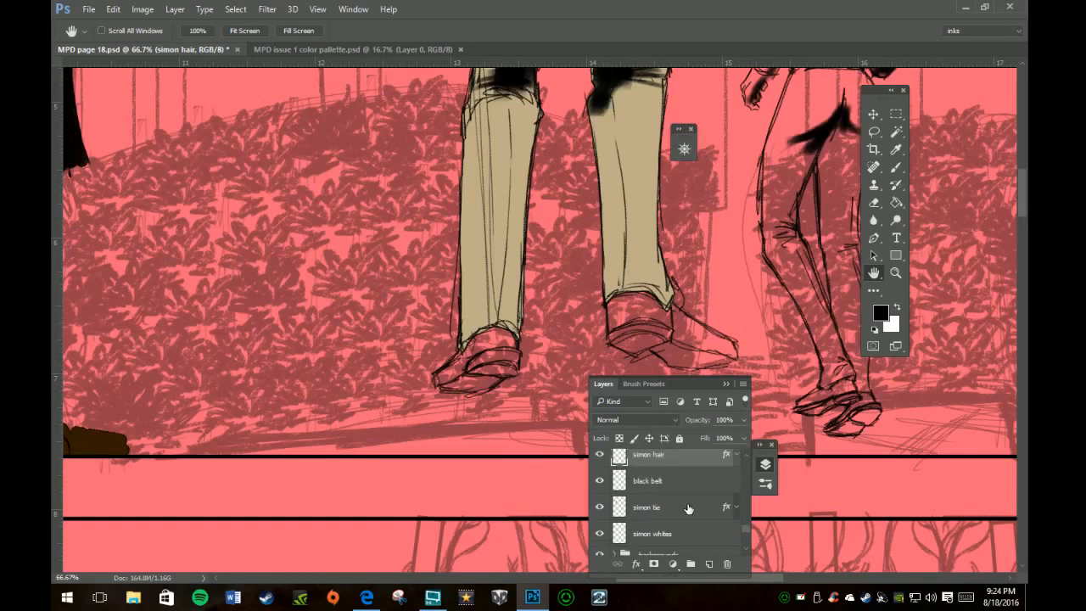
click(685, 150)
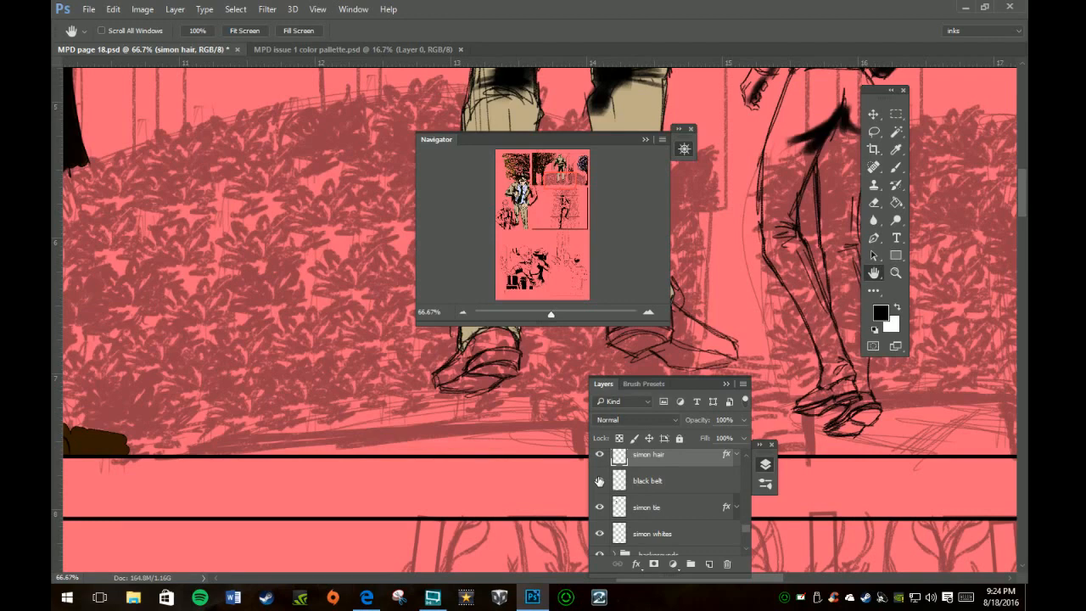
scroll(678, 506, up, 1)
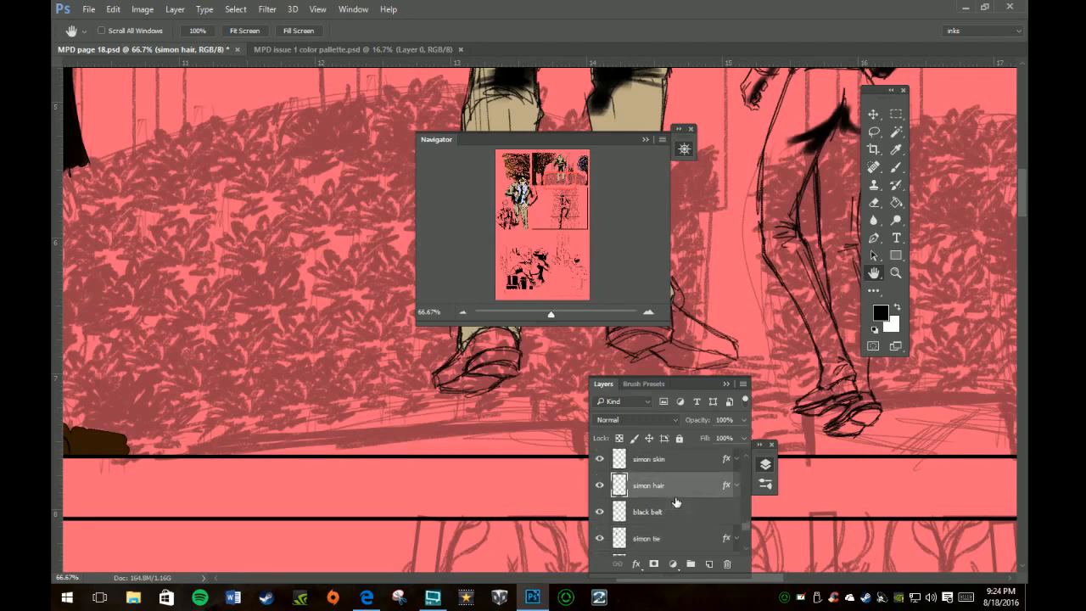
scroll(676, 502, down, 1)
click(678, 496)
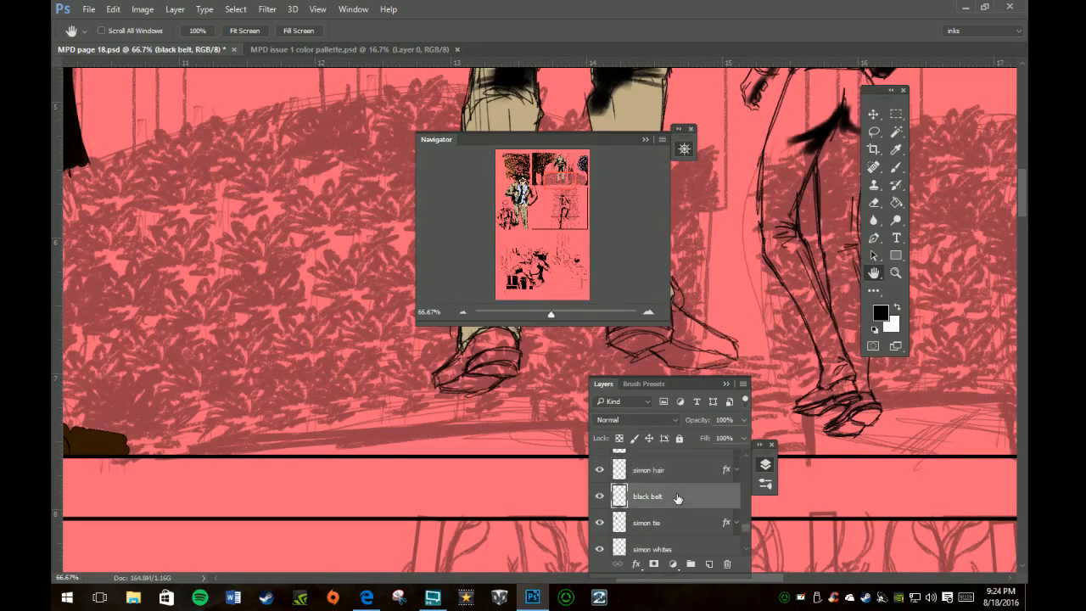
click(725, 384)
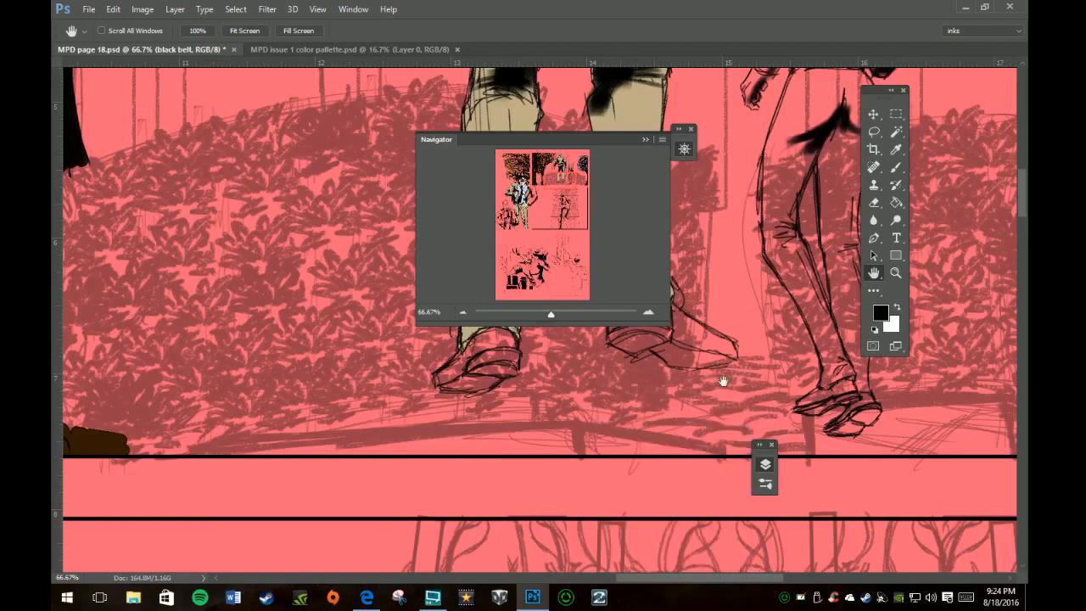
click(647, 140)
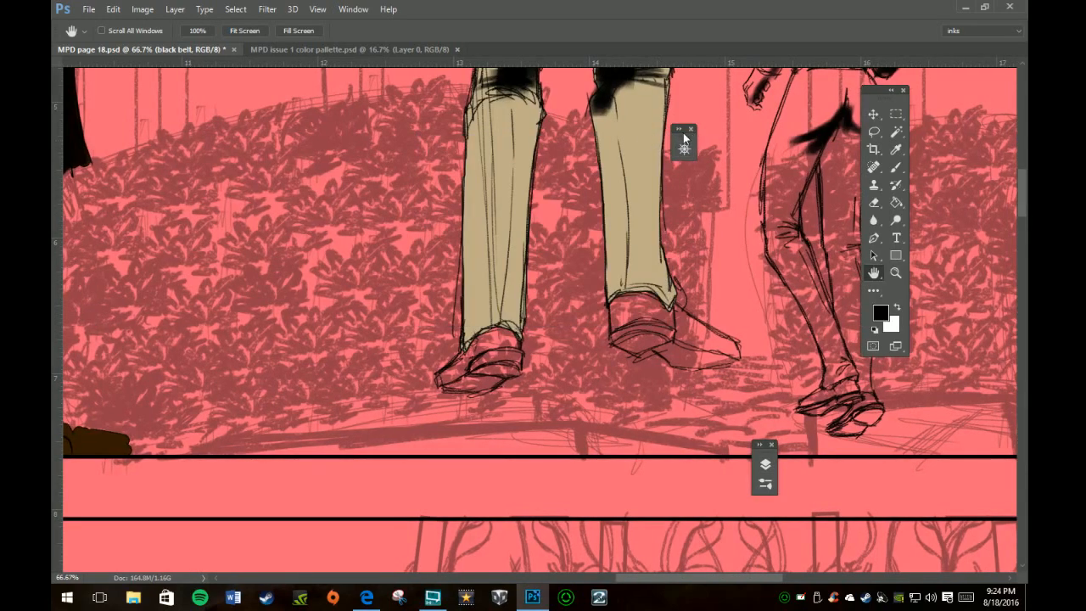
Move the collapsed navigator out of the way and paint the tall man's belt black with a size 20 brush in the second panel
drag(686, 138, 251, 287)
scroll(502, 290, up, 5)
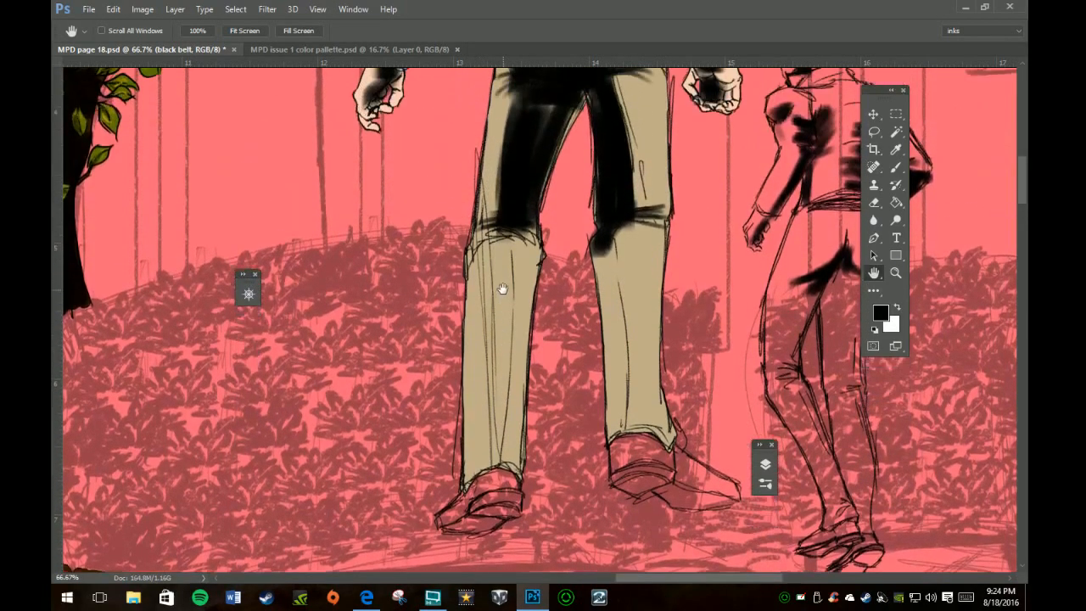
scroll(501, 289, up, 3)
key(b)
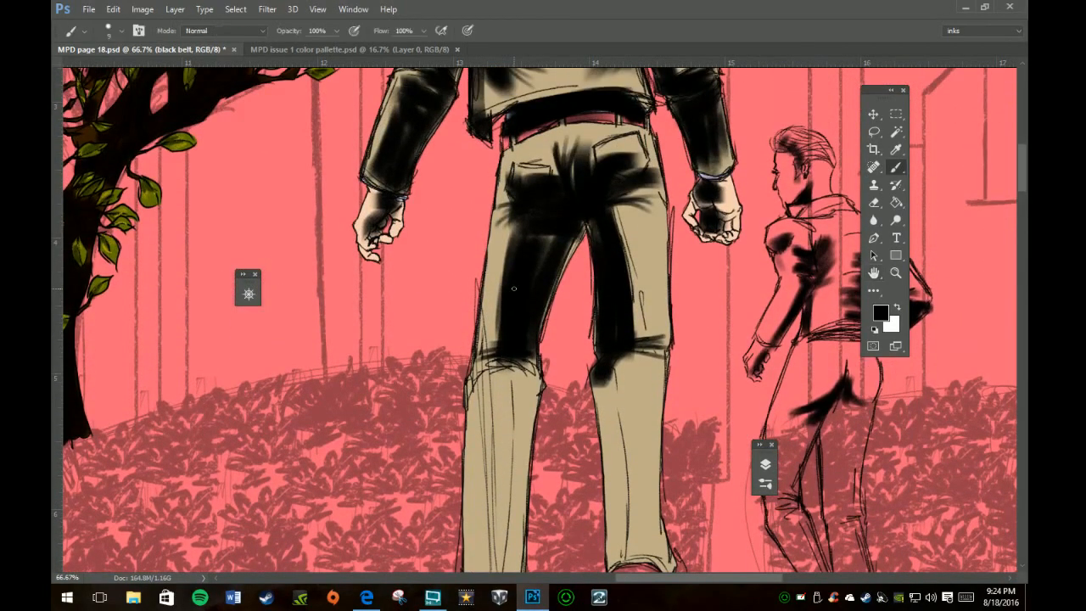
key(bracketright)
key(bracketright)
mouse_move(527, 134)
mouse_down()
mouse_move(562, 134)
mouse_move(575, 111)
mouse_move(580, 130)
mouse_move(577, 111)
mouse_move(630, 120)
mouse_up()
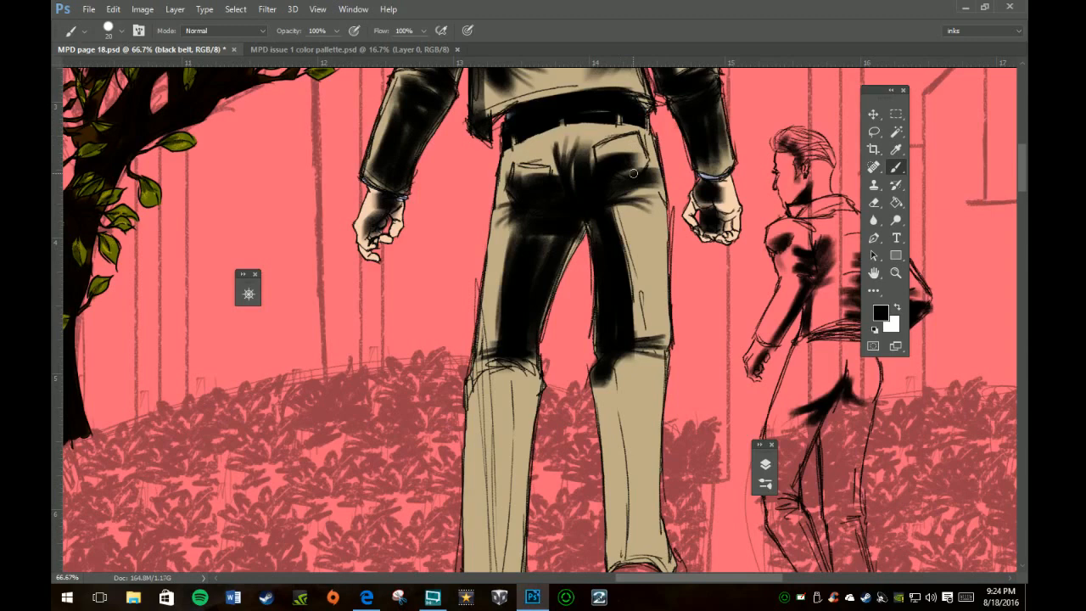
Paint most of the tall man's left shoe black in the second panel and set the "black belt" layer's fill to 87%
scroll(543, 203, down, 6)
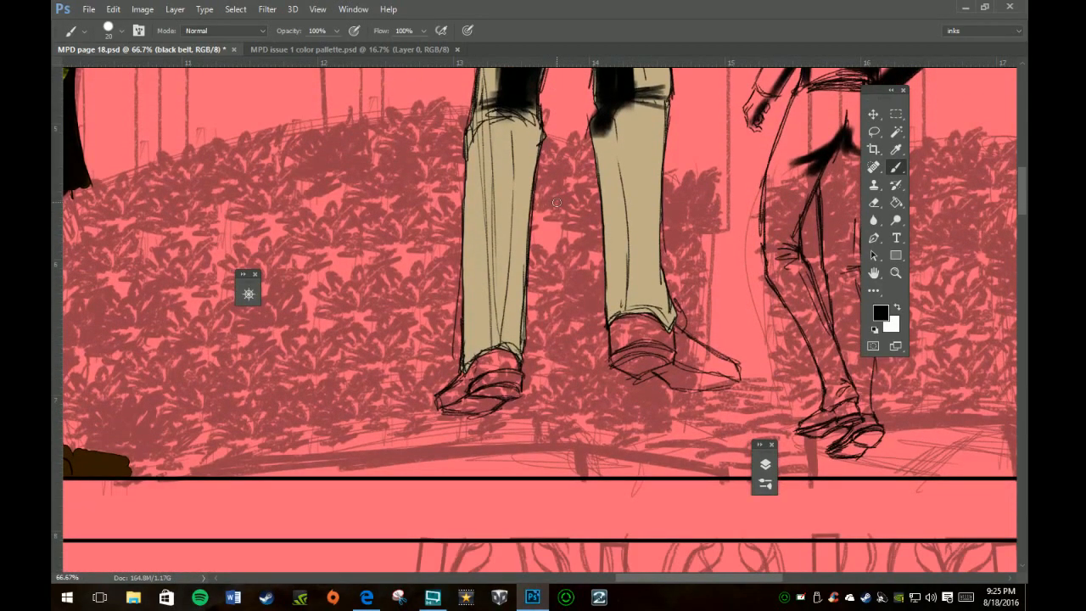
mouse_move(481, 360)
mouse_down()
mouse_move(439, 400)
mouse_move(492, 405)
mouse_move(472, 370)
mouse_move(481, 382)
mouse_move(486, 343)
mouse_up()
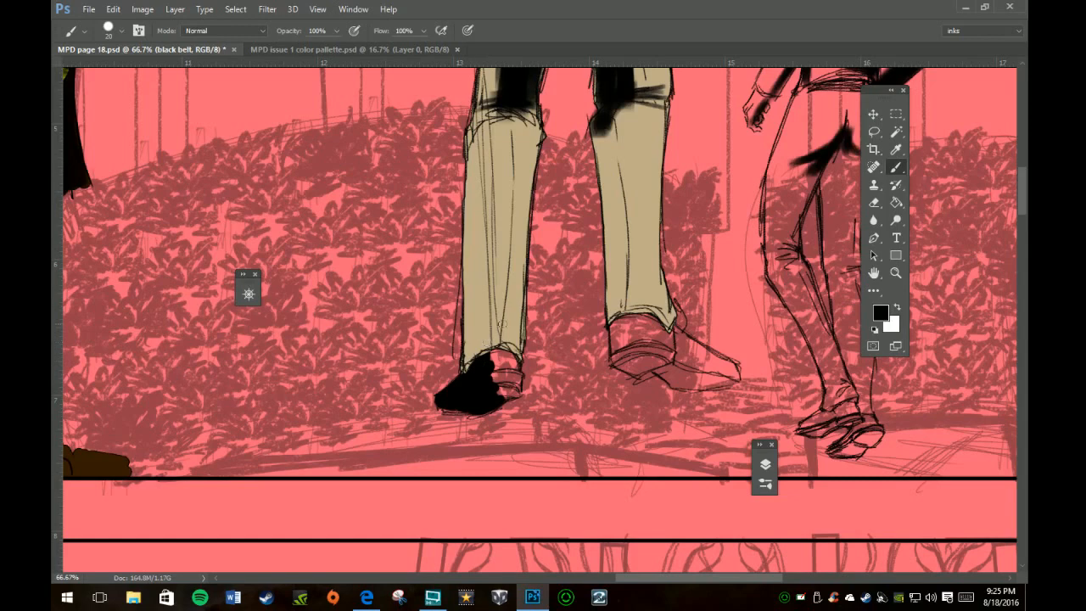
click(765, 465)
click(743, 437)
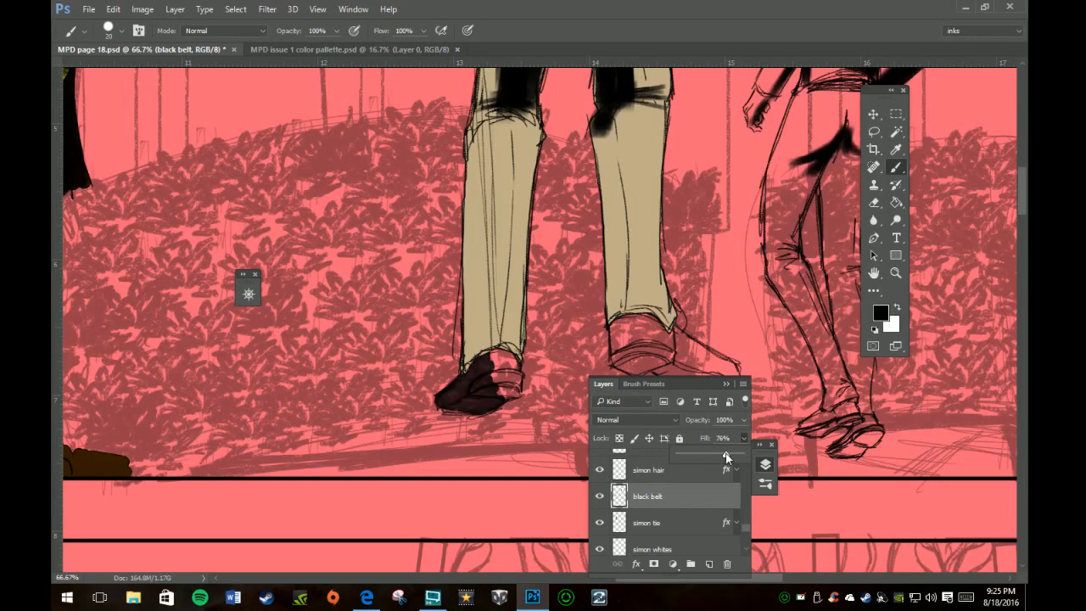
drag(737, 455, 740, 458)
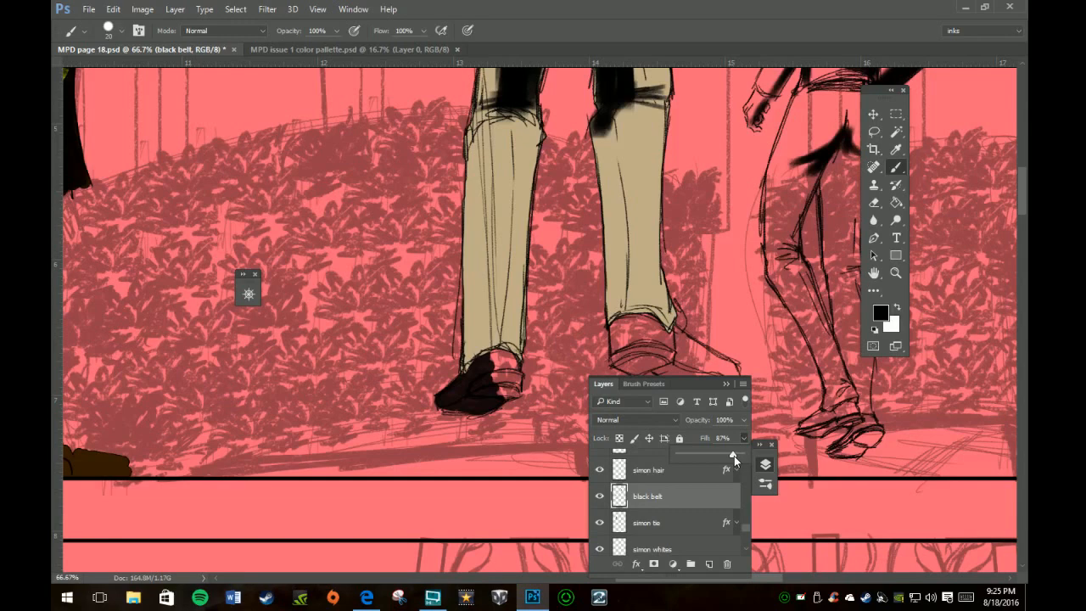
click(724, 383)
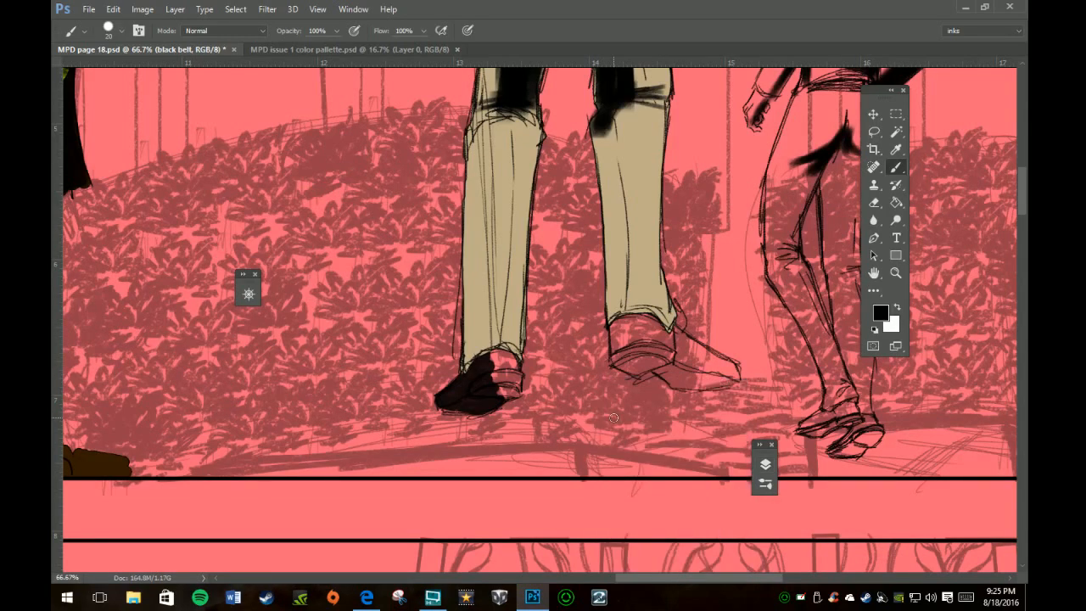
Finish painting the tall man's left shoe and fill his whole right shoe with the black in the second panel
mouse_move(494, 356)
mouse_down()
mouse_move(497, 386)
mouse_move(507, 365)
mouse_move(515, 378)
mouse_move(505, 392)
mouse_move(519, 380)
mouse_move(503, 394)
mouse_move(519, 381)
mouse_up()
mouse_move(617, 325)
mouse_down()
mouse_move(621, 365)
mouse_move(636, 370)
mouse_move(654, 354)
mouse_move(638, 369)
mouse_move(661, 362)
mouse_move(656, 347)
mouse_move(624, 344)
mouse_move(632, 358)
mouse_move(639, 321)
mouse_move(663, 353)
mouse_move(668, 338)
mouse_move(680, 362)
mouse_move(684, 353)
mouse_move(660, 371)
mouse_up()
mouse_move(657, 369)
mouse_down()
mouse_move(715, 382)
mouse_move(693, 388)
mouse_move(733, 376)
mouse_move(675, 330)
mouse_move(723, 360)
mouse_move(676, 352)
mouse_move(700, 370)
mouse_move(674, 373)
mouse_move(680, 385)
mouse_move(736, 377)
mouse_move(689, 381)
mouse_move(725, 376)
mouse_up()
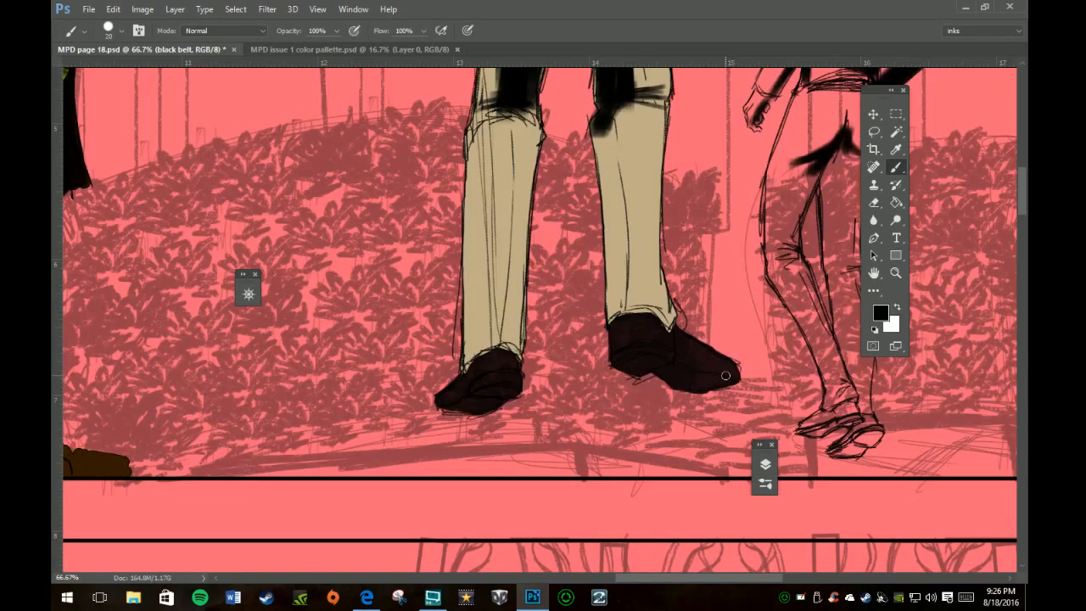
key(e)
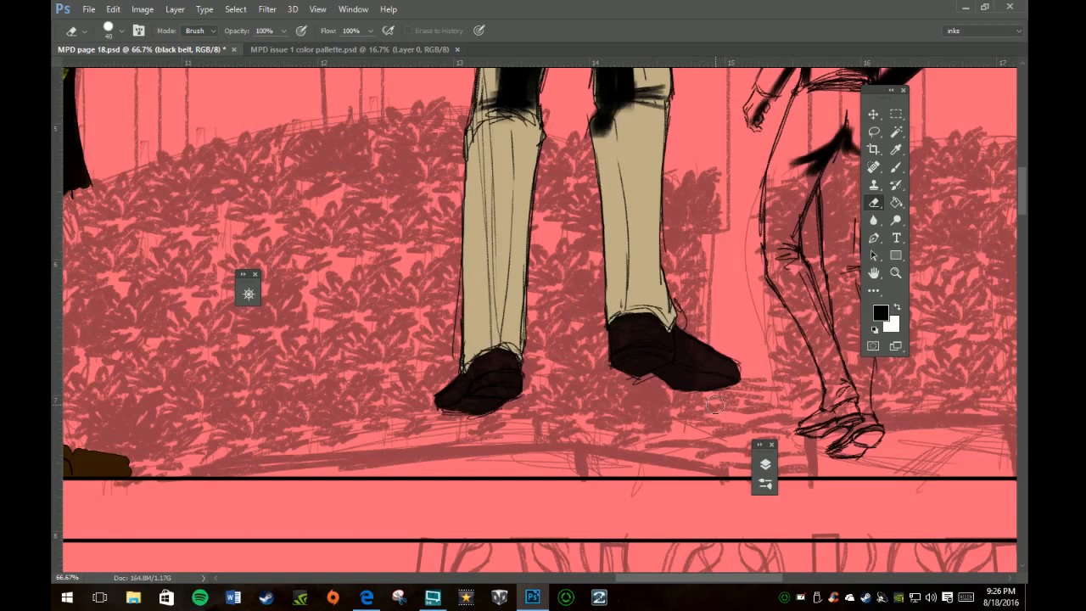
key(b)
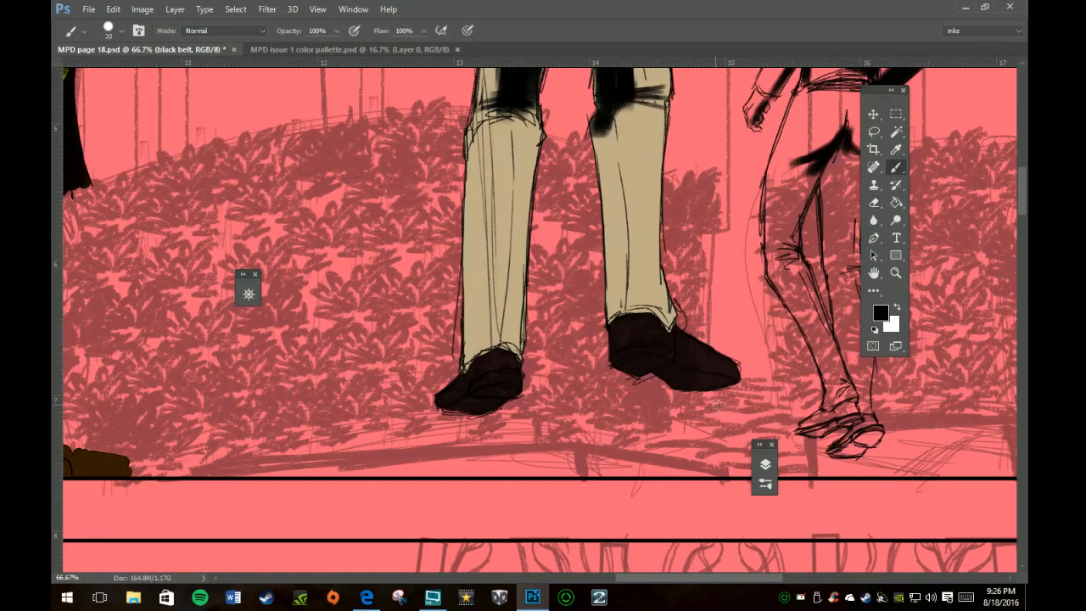
Examine the tall man's finished colours in the second panel at 33.3% zoom and look over the panel below
scroll(715, 405, up, 8)
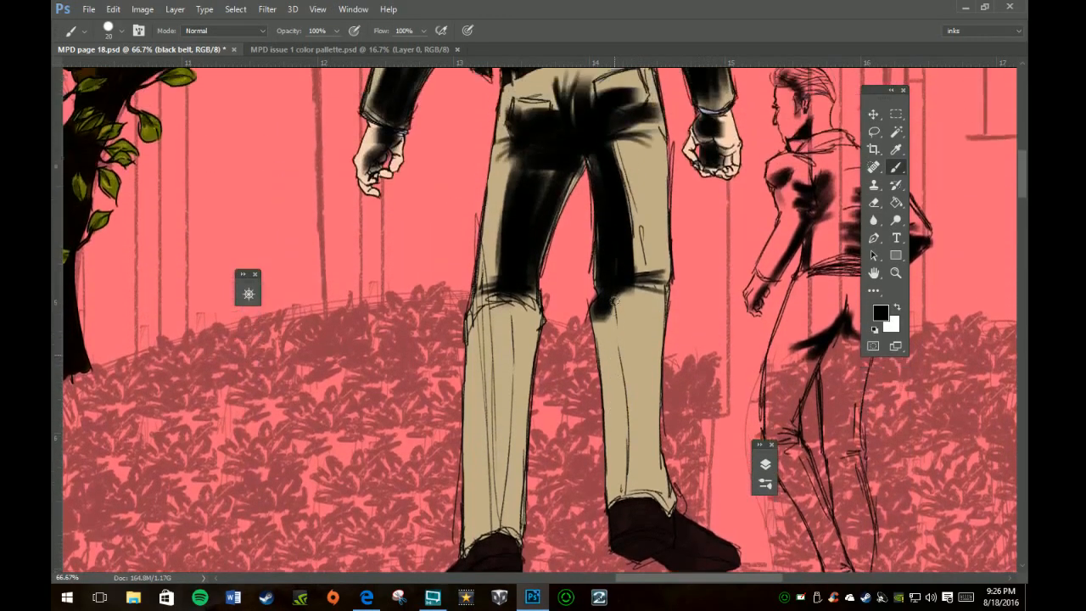
scroll(614, 299, up, 1)
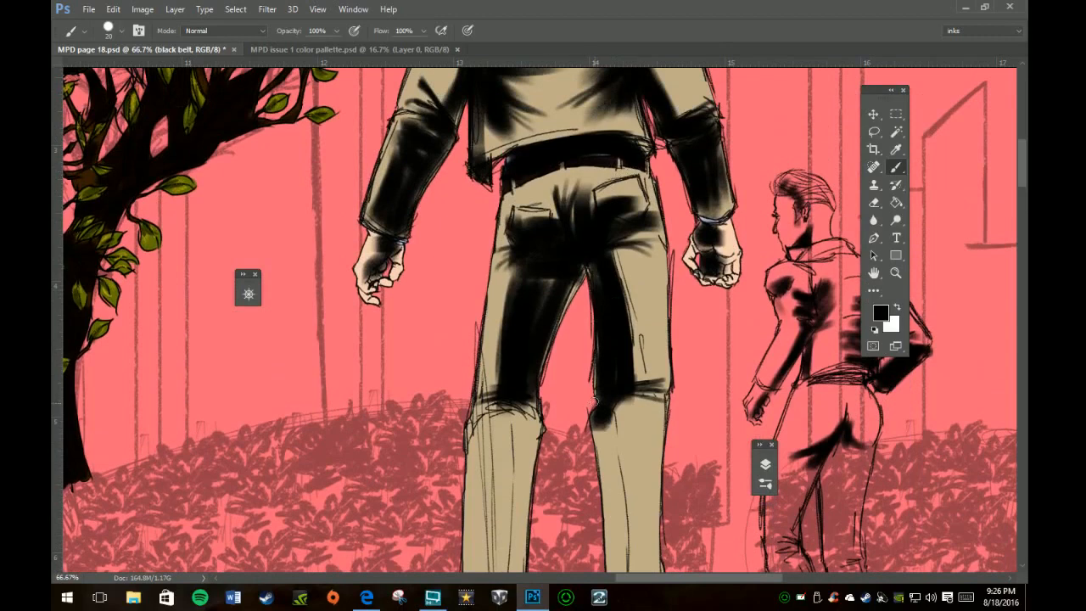
scroll(577, 446, up, 7)
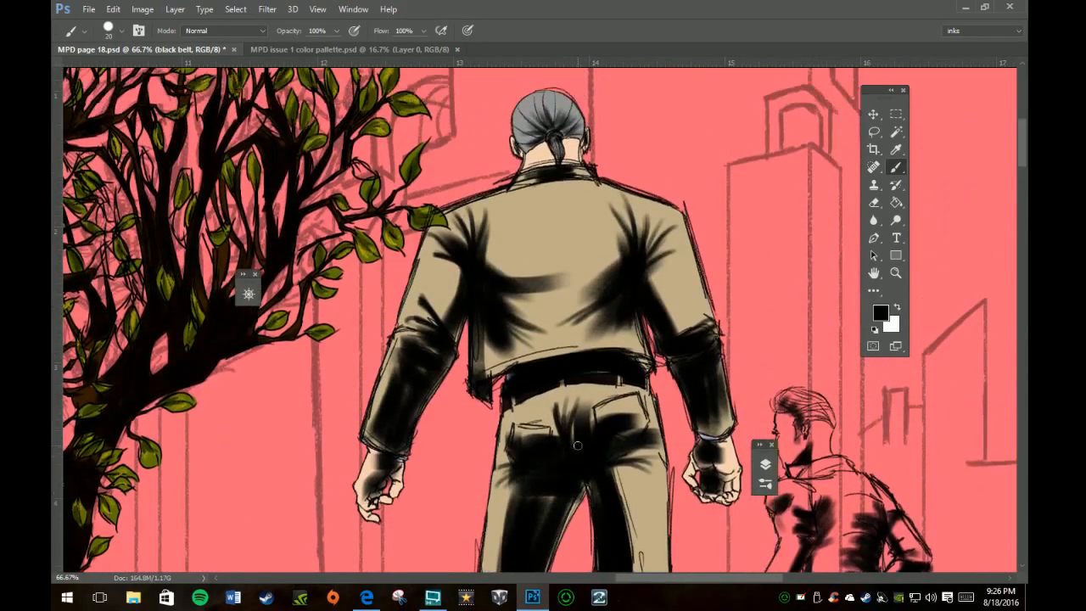
key(z)
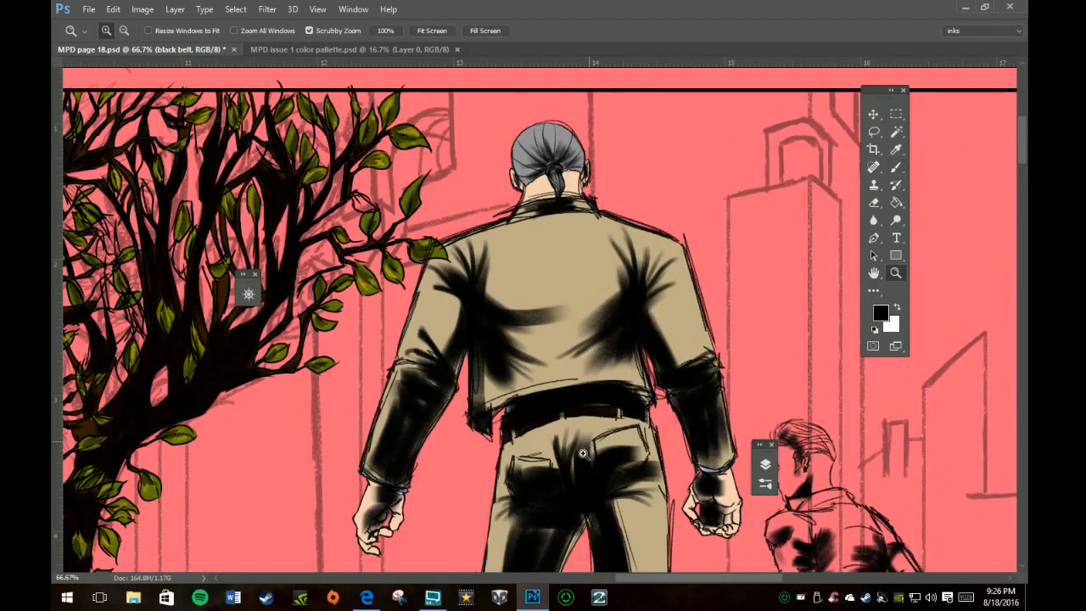
alt+click(585, 446)
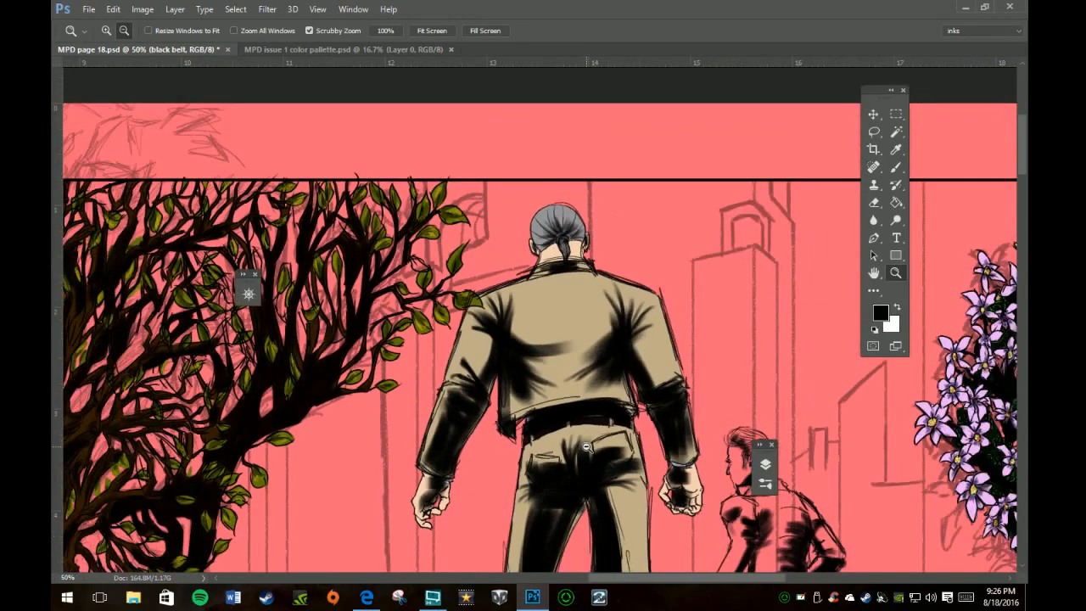
alt+click(585, 446)
scroll(583, 437, down, 5)
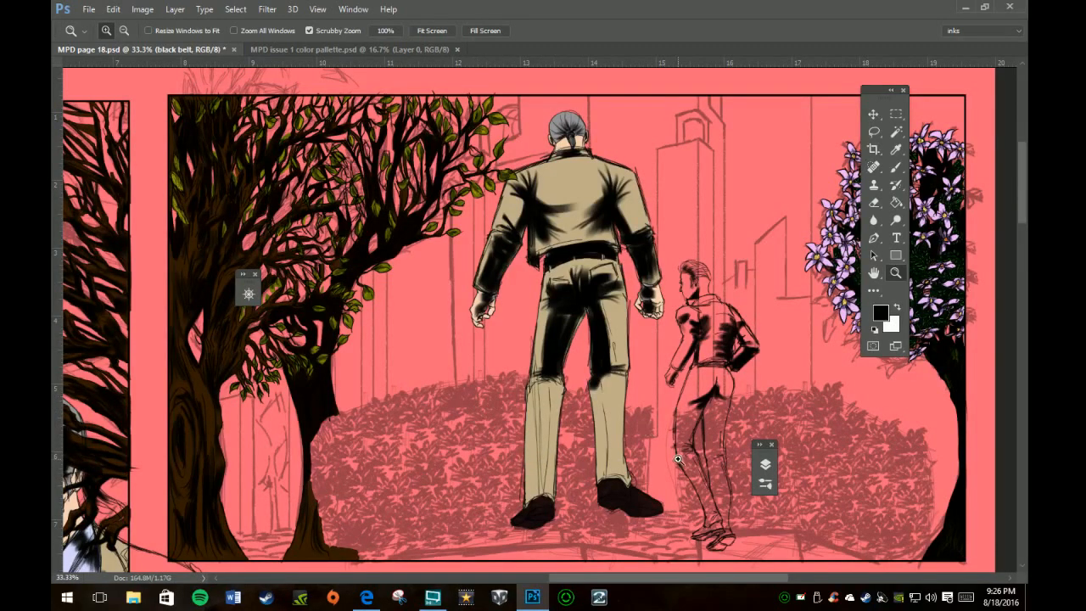
scroll(678, 459, down, 6)
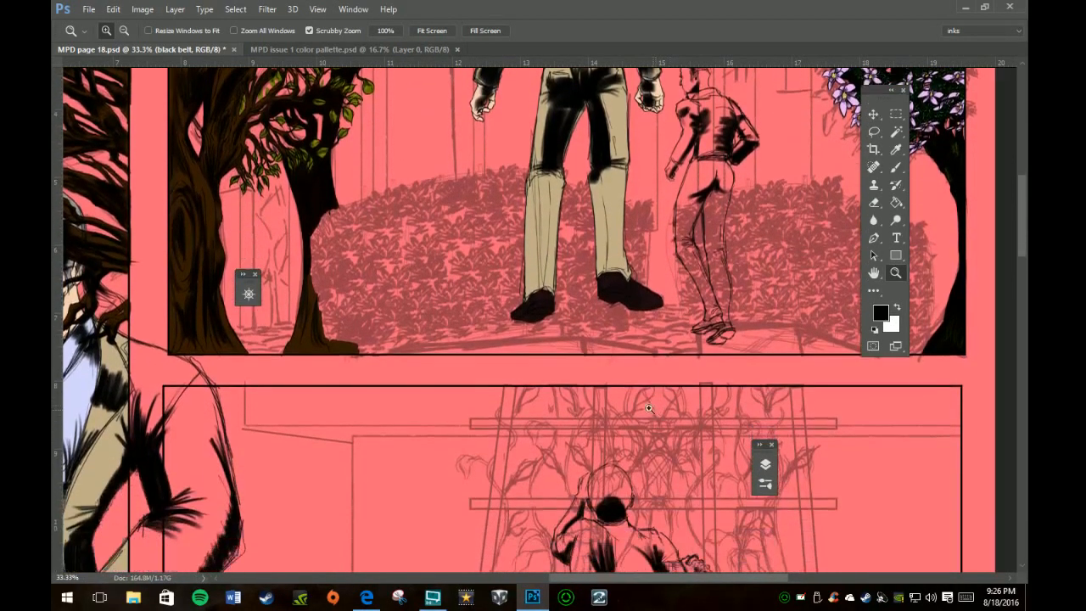
scroll(635, 405, down, 2)
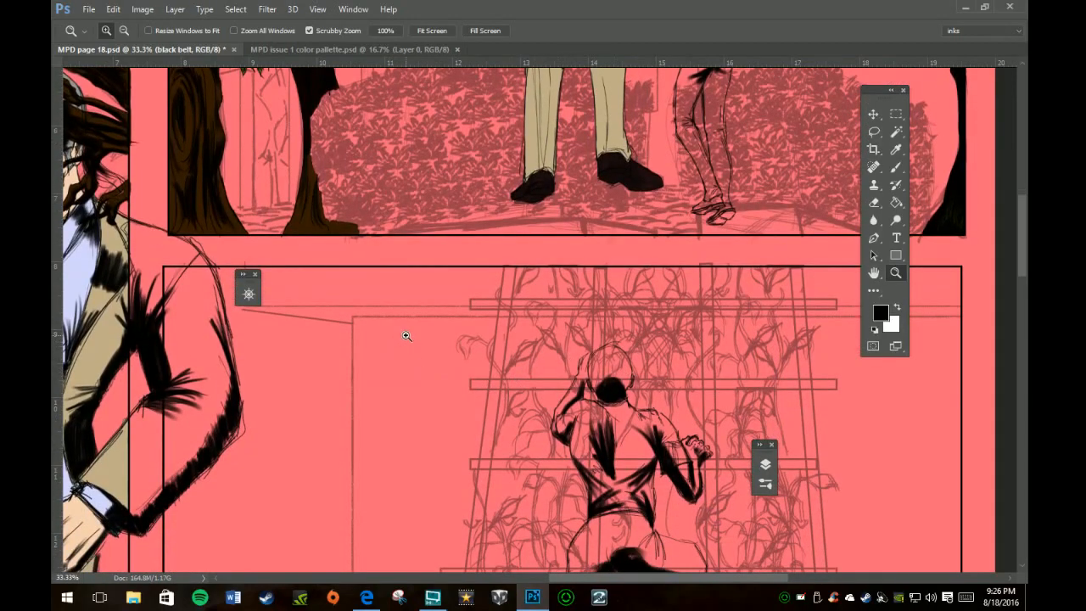
Go to the woman with hands on hips in the first panel and sample Fiona's jacket brown from the palette document for the brush
key(h)
scroll(366, 354, up, 8)
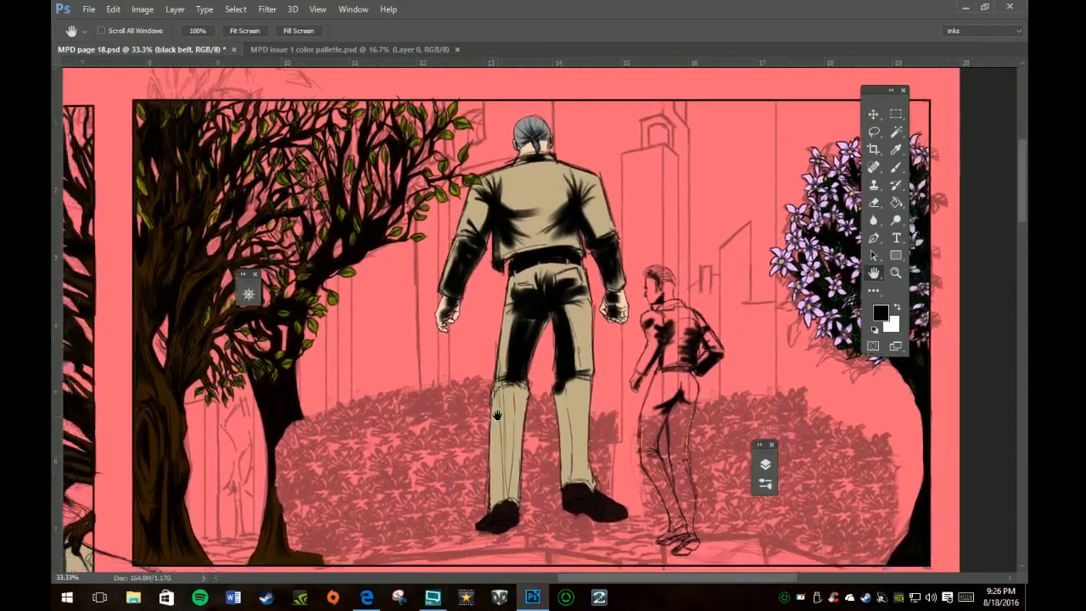
drag(220, 557, 462, 400)
drag(509, 364, 818, 177)
drag(509, 475, 592, 118)
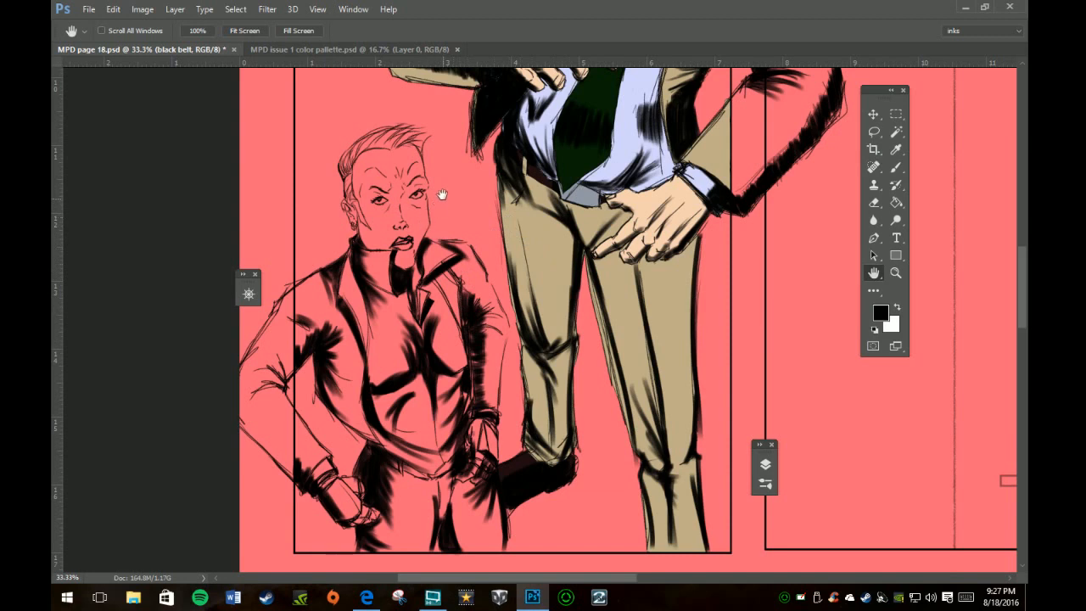
click(304, 49)
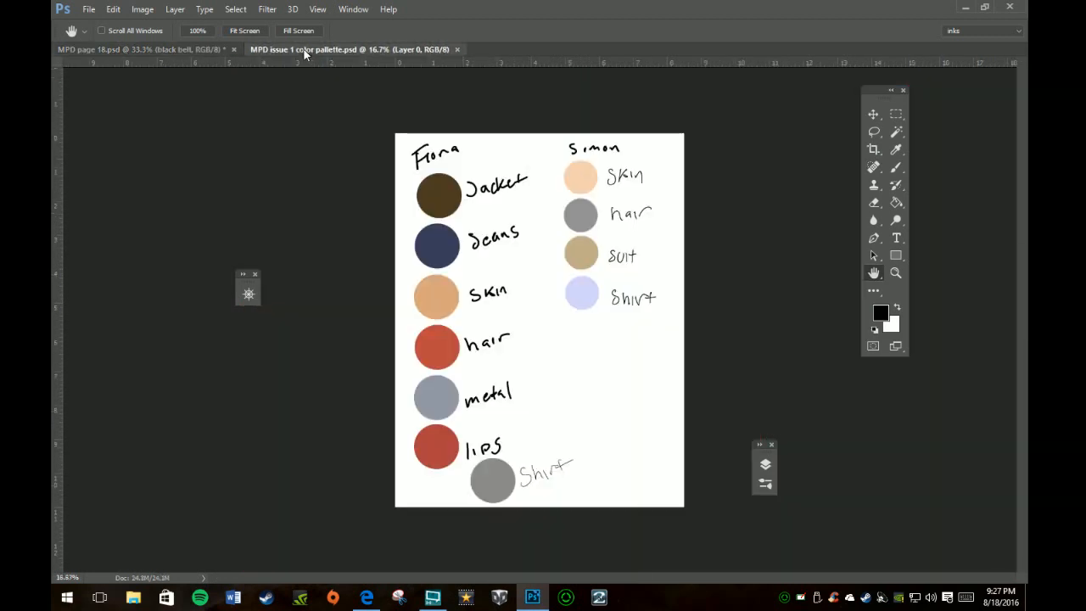
key(i)
click(444, 199)
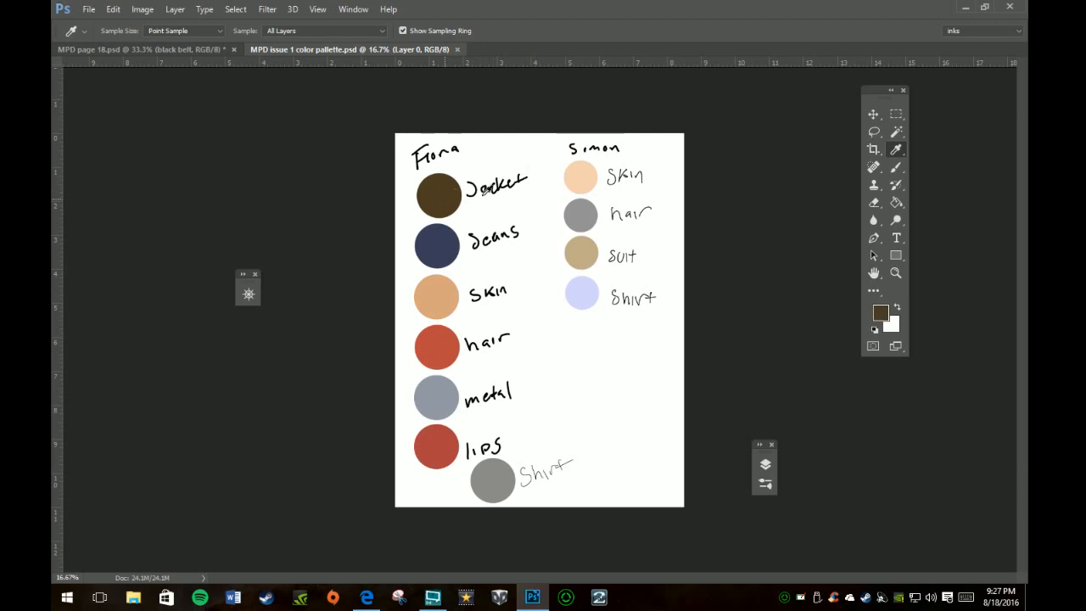
click(169, 50)
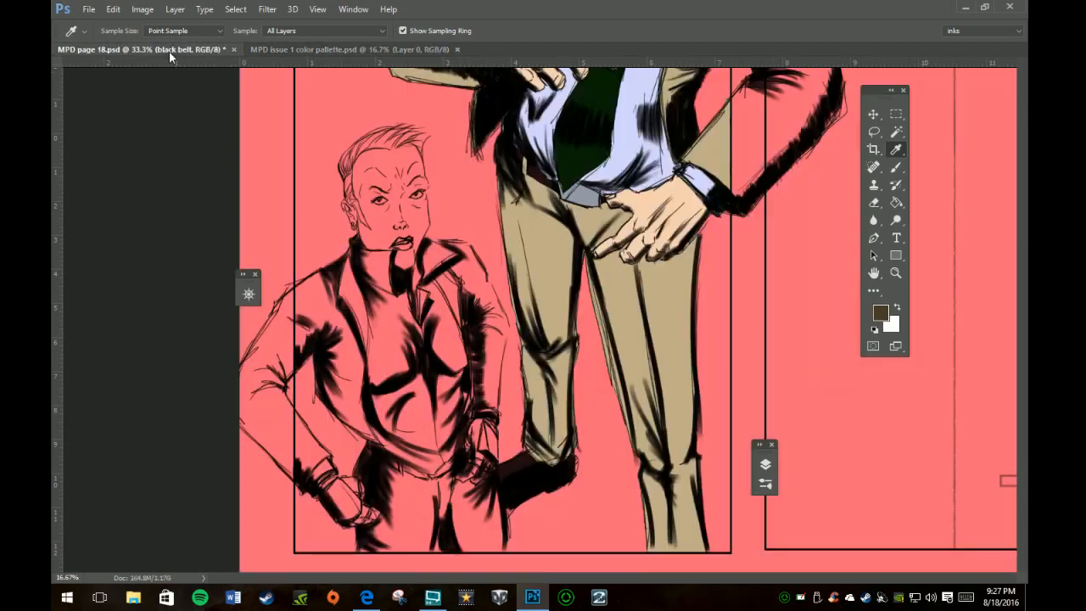
key(b)
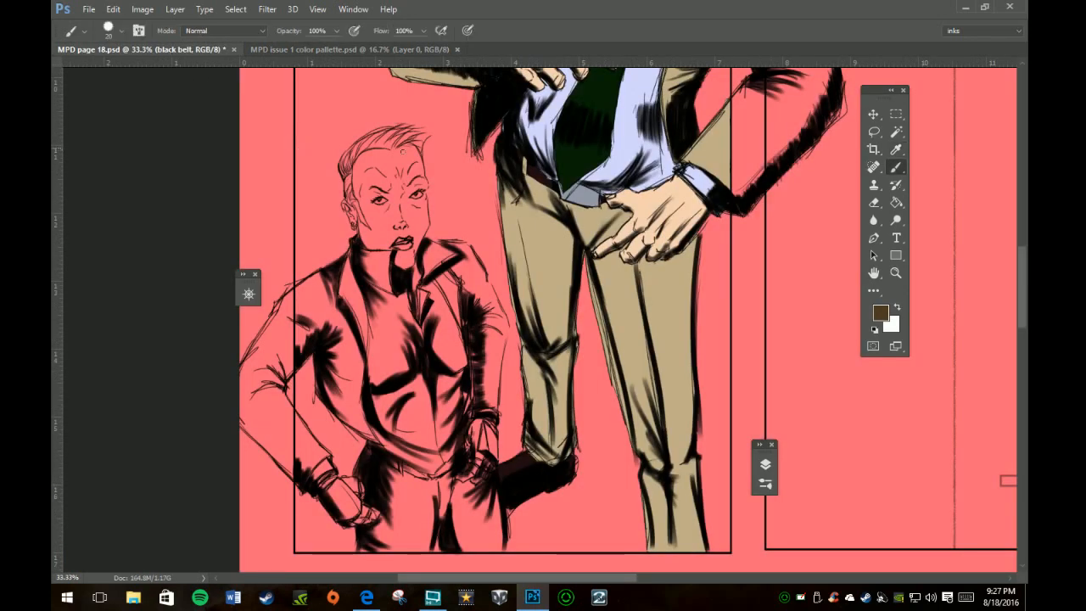
Find the "simon suit" layer in page 18's layer stack and add a new layer directly above it
click(765, 464)
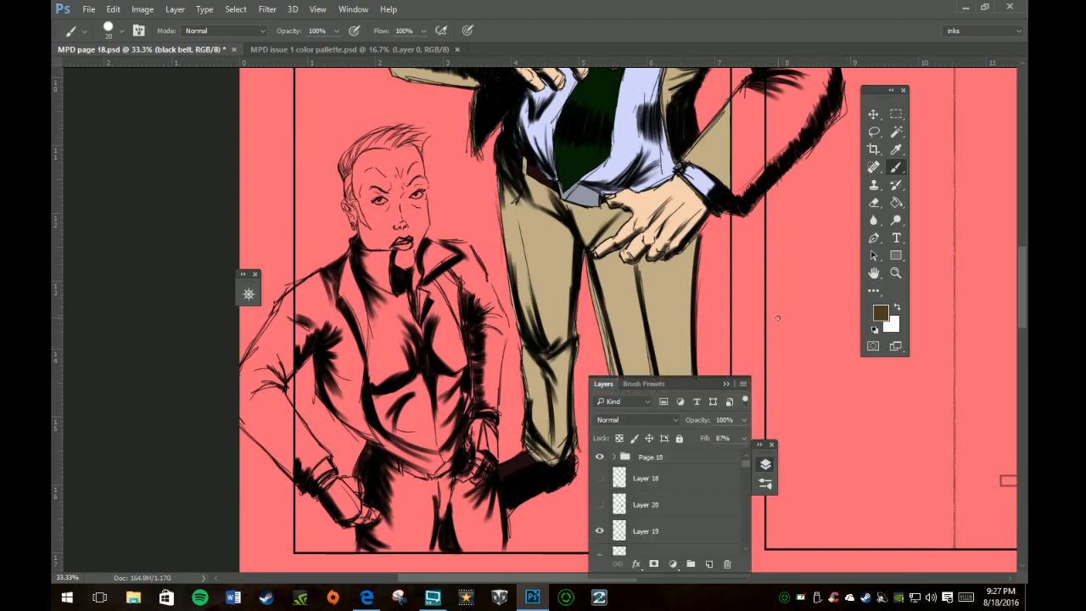
scroll(667, 446, down, 4)
scroll(674, 479, down, 5)
scroll(673, 470, down, 8)
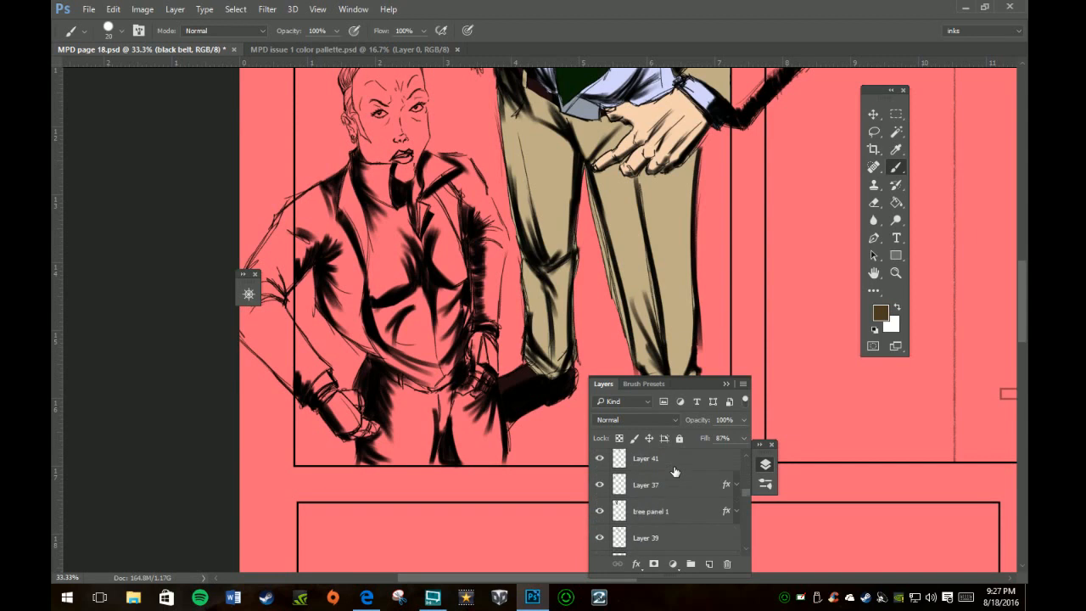
scroll(674, 471, down, 8)
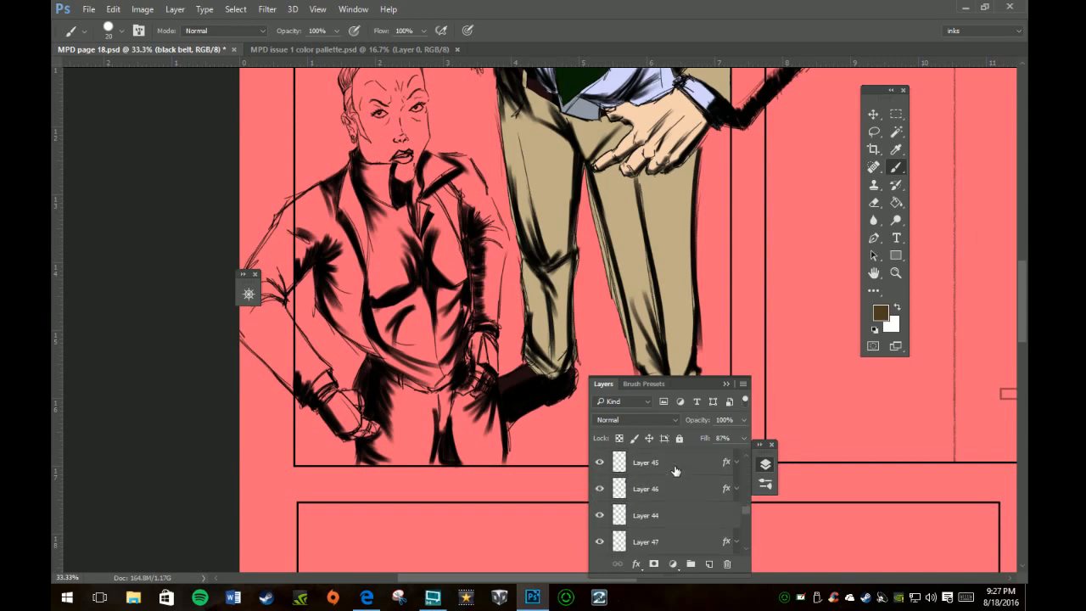
scroll(675, 470, down, 3)
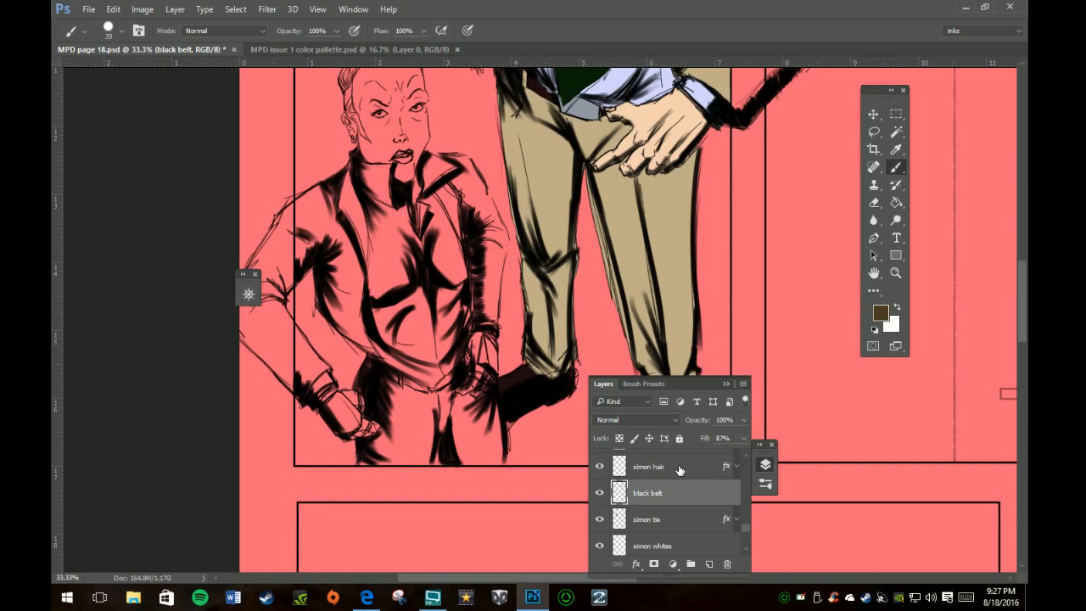
scroll(679, 469, up, 4)
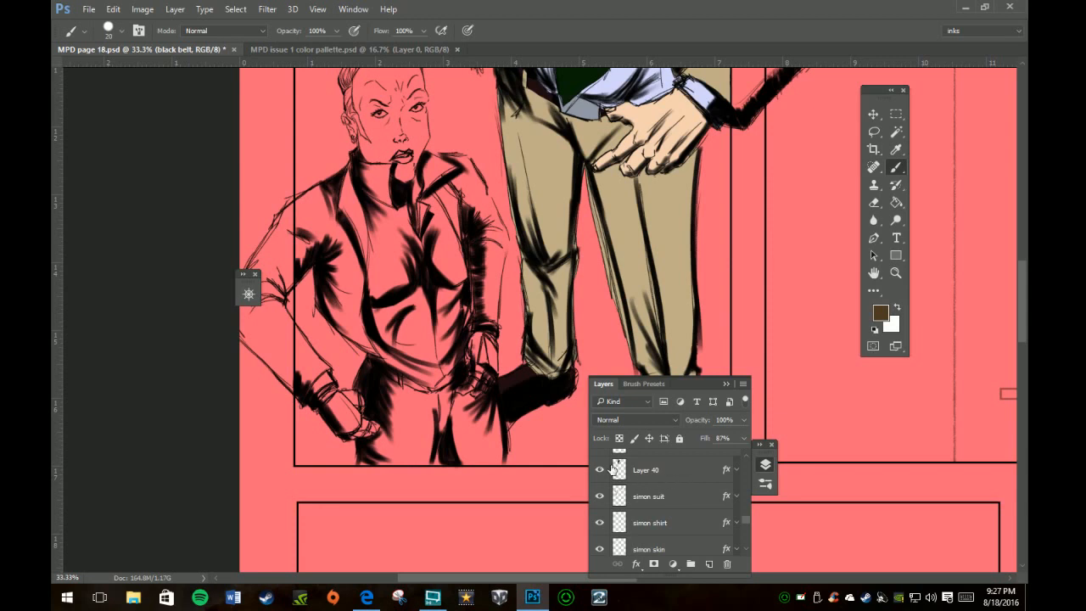
scroll(694, 481, up, 1)
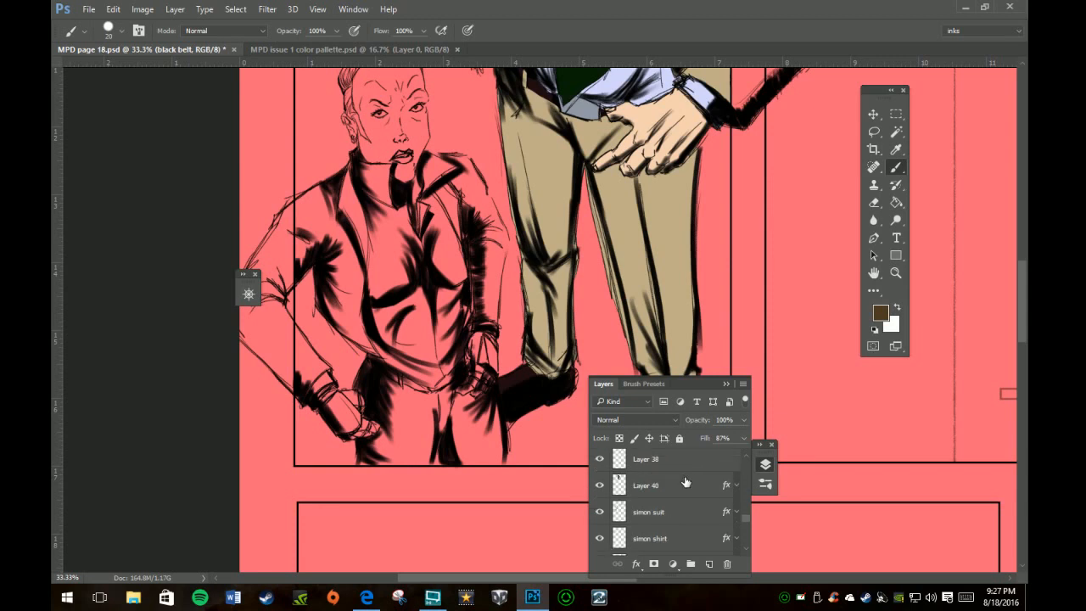
click(248, 293)
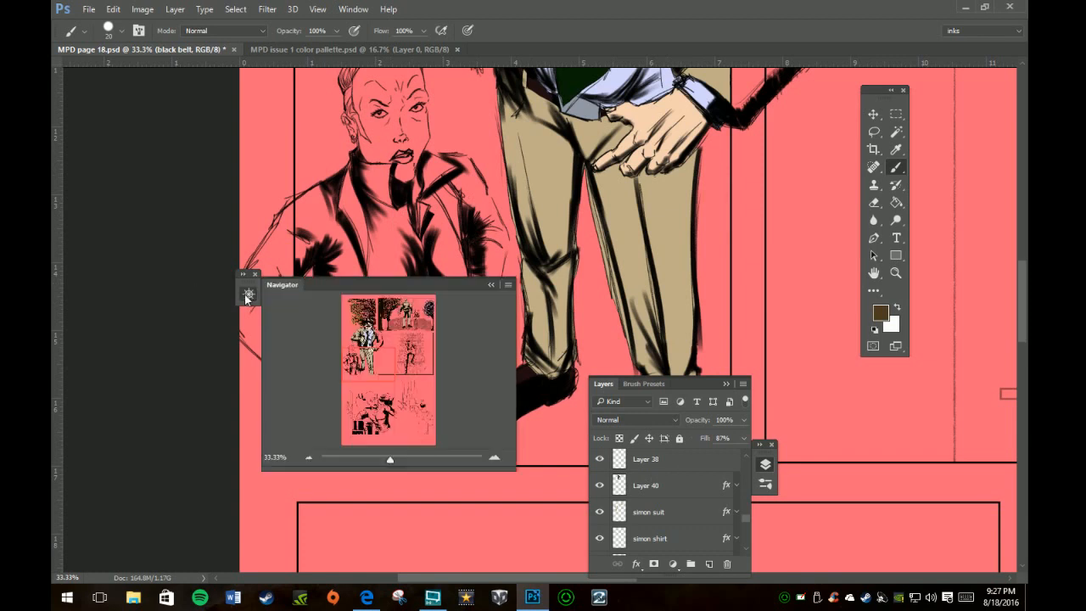
click(598, 486)
scroll(681, 480, down, 1)
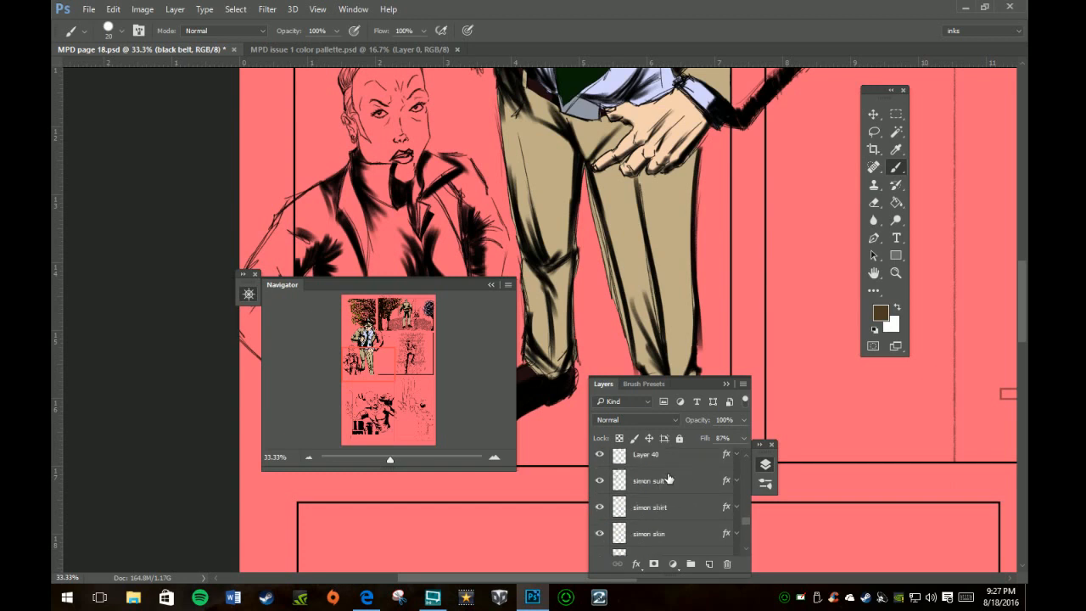
click(667, 479)
click(709, 564)
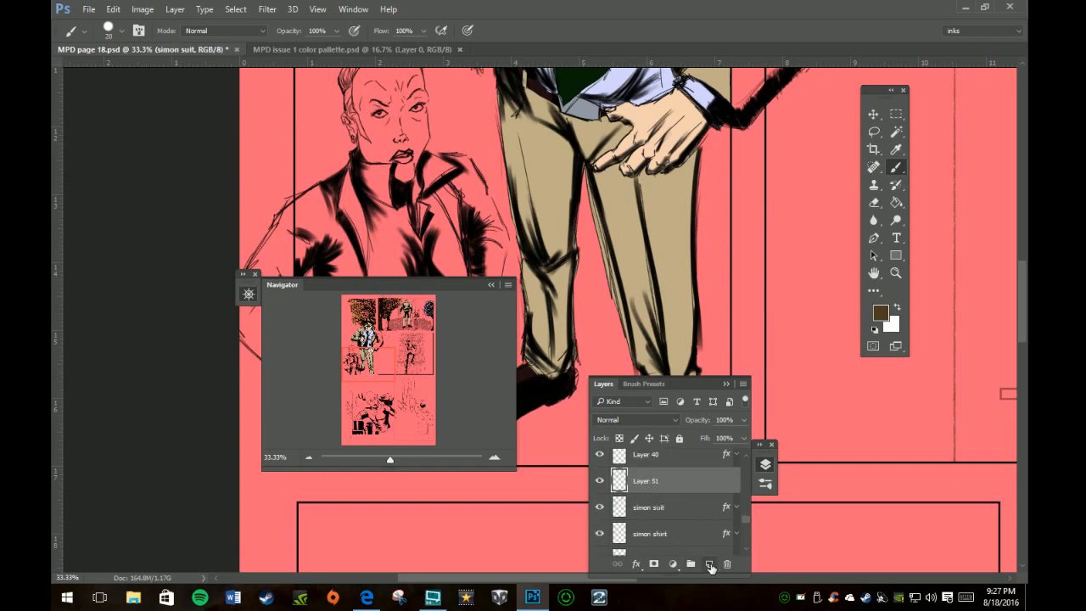
Paste the copied stroke layer style onto the new layer and collapse its effects list, the layer list and the navigator
right_click(643, 481)
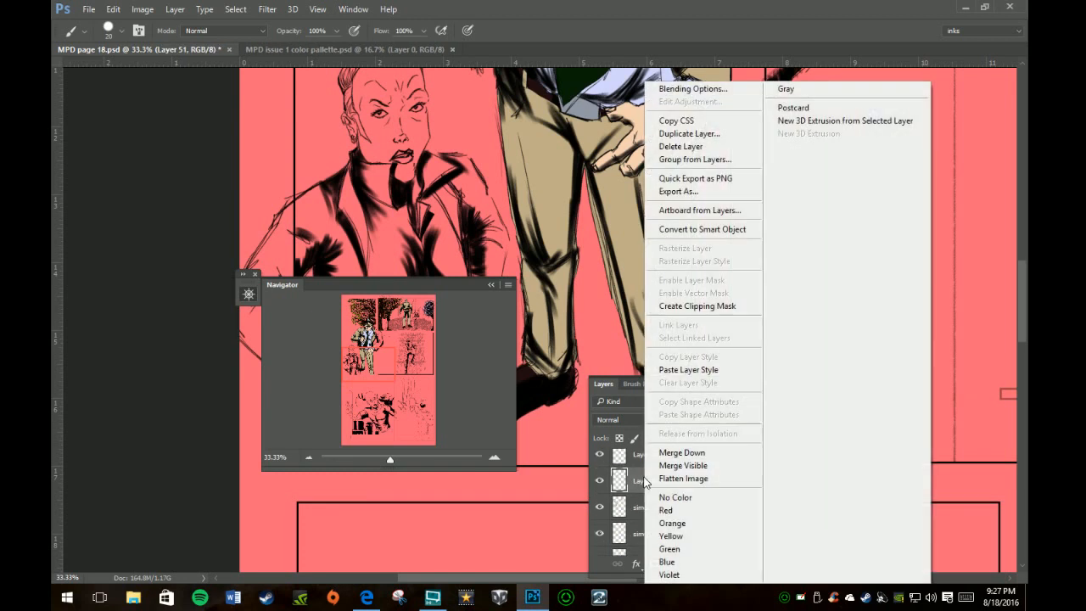
click(675, 370)
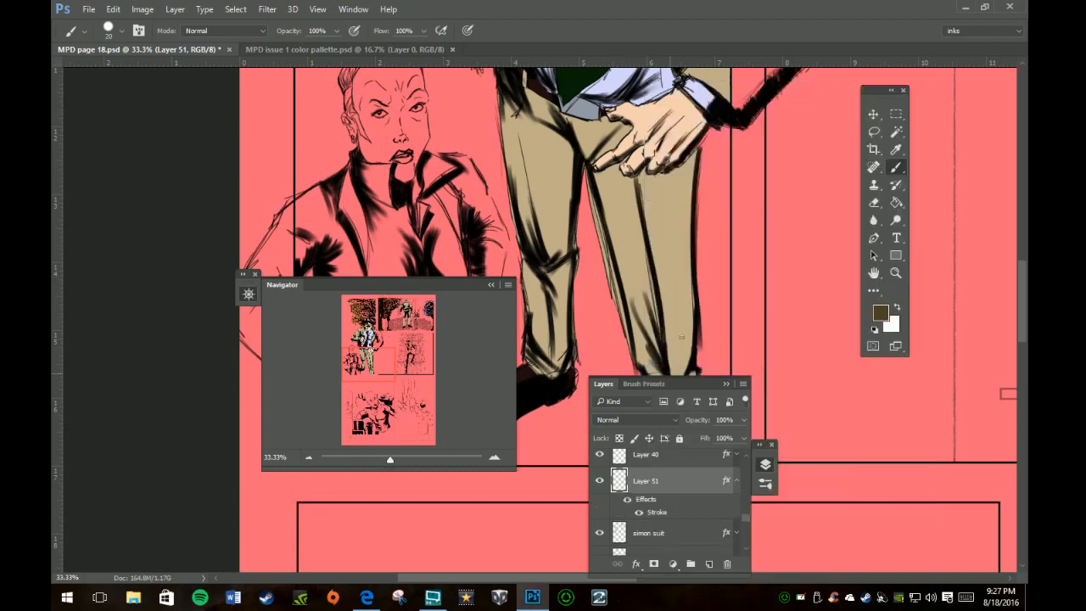
click(736, 480)
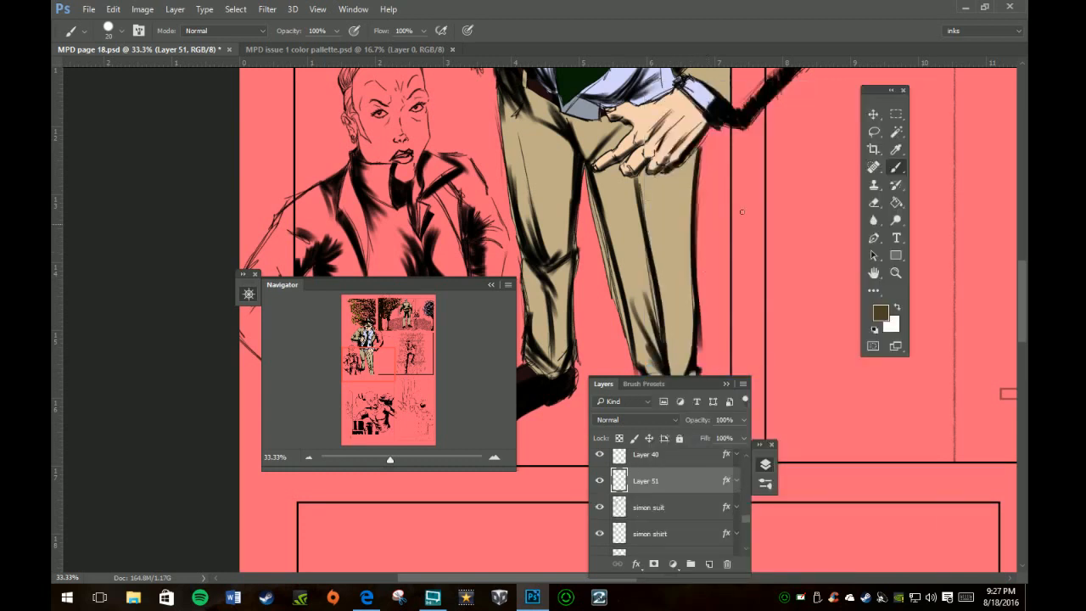
click(726, 384)
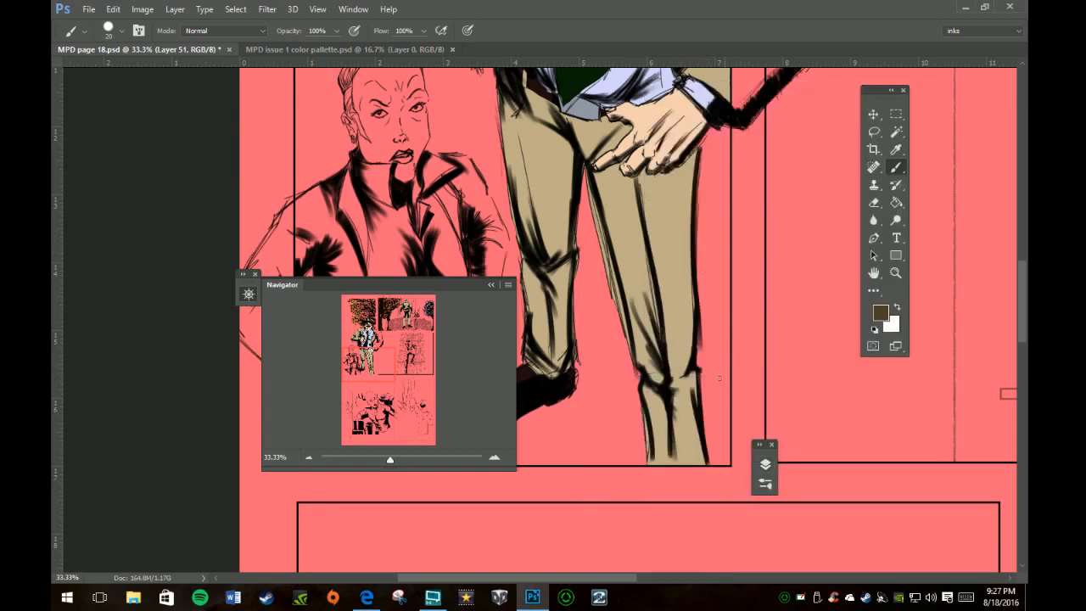
click(490, 286)
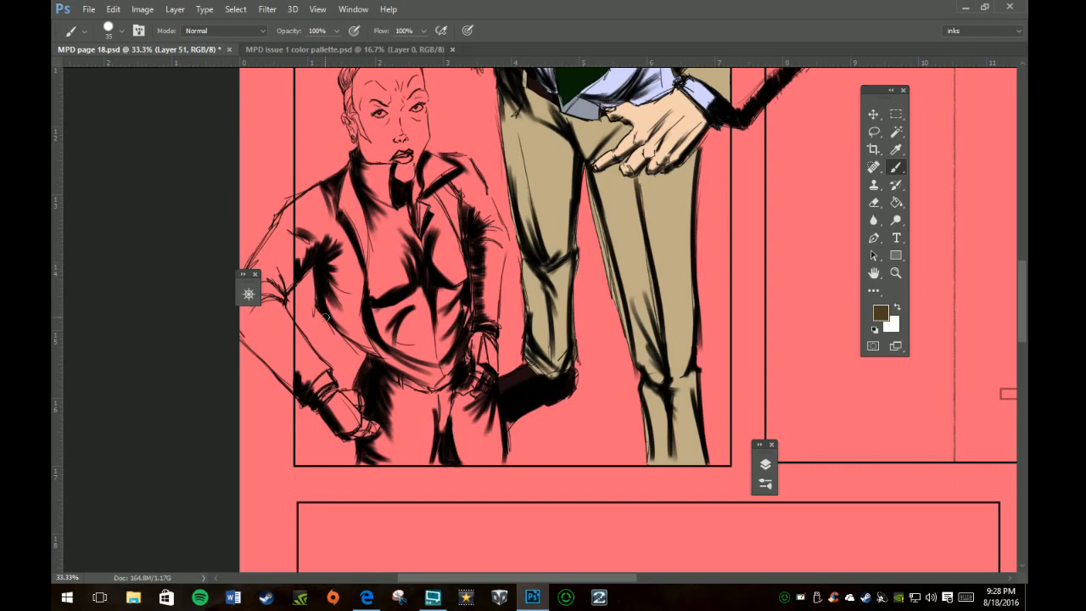
Paint the left half of the woman's jacket brown inside the panel border, using a size 35 brush and size 10 for the edges
click(764, 465)
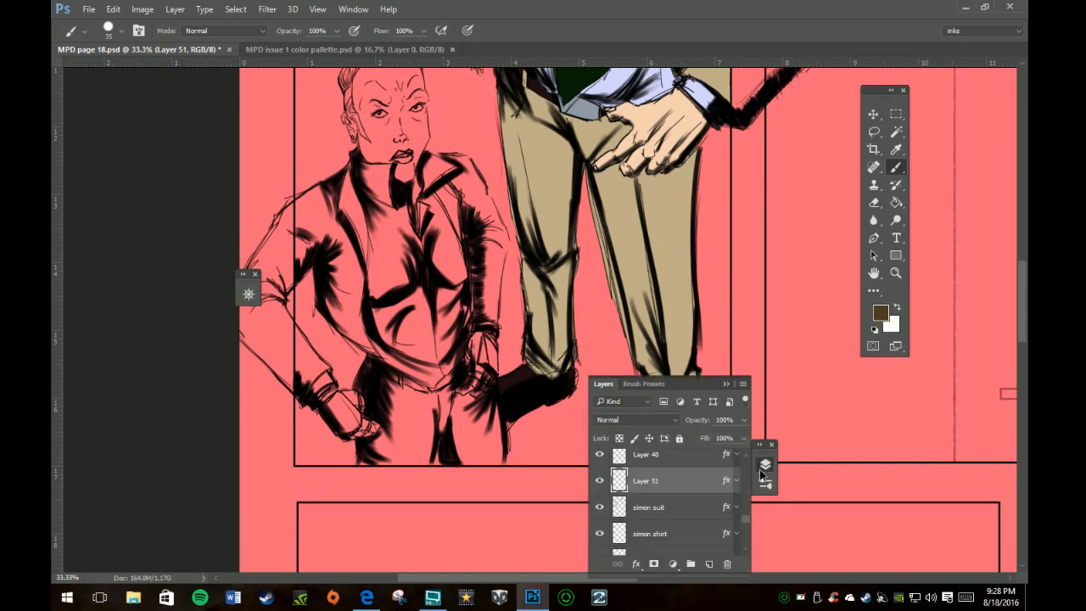
click(763, 467)
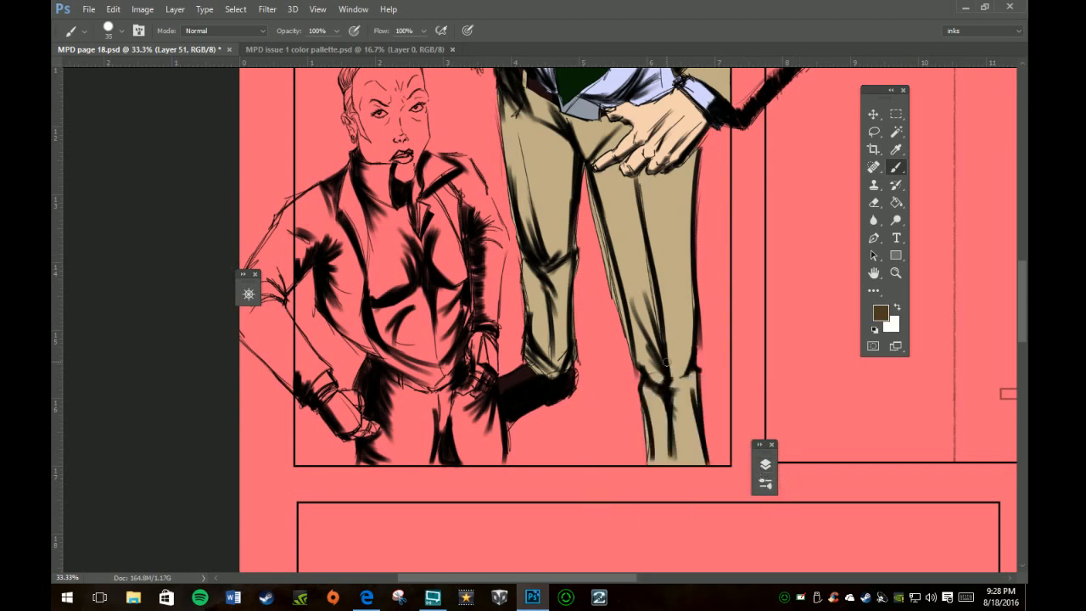
mouse_move(304, 211)
mouse_down()
mouse_move(299, 219)
mouse_move(310, 195)
mouse_up()
mouse_move(345, 177)
mouse_down()
mouse_move(363, 254)
mouse_move(338, 194)
mouse_move(308, 203)
mouse_move(303, 224)
mouse_move(300, 206)
mouse_move(301, 227)
mouse_move(326, 218)
mouse_move(343, 263)
mouse_move(354, 258)
mouse_move(340, 246)
mouse_move(304, 258)
mouse_up()
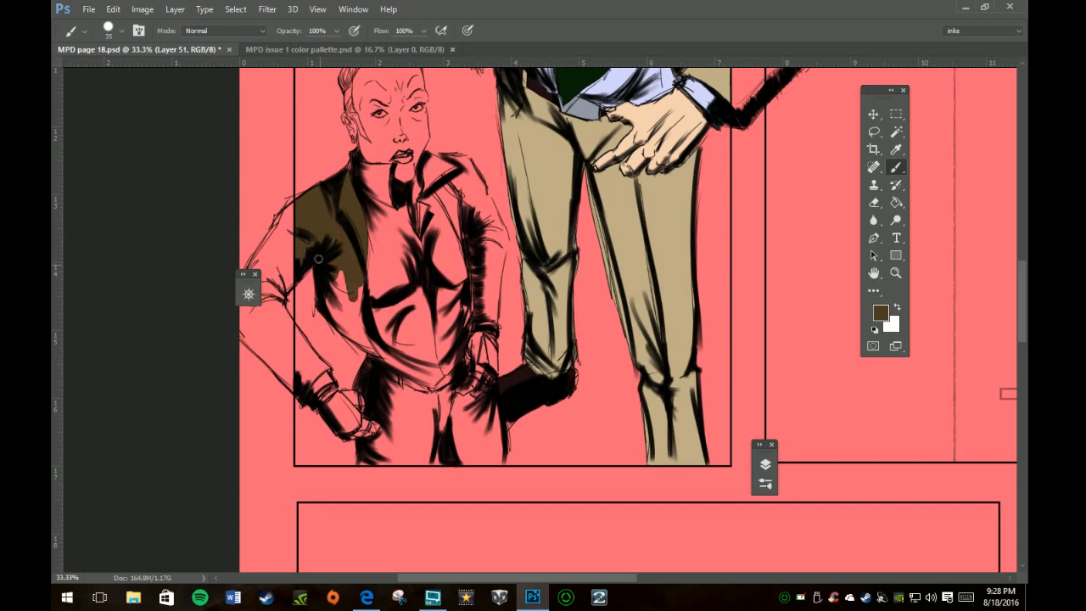
mouse_move(319, 296)
mouse_down()
mouse_move(341, 319)
mouse_move(348, 273)
mouse_move(348, 300)
mouse_move(326, 304)
mouse_move(349, 332)
mouse_move(359, 282)
mouse_move(351, 329)
mouse_move(358, 336)
mouse_move(356, 307)
mouse_move(357, 327)
mouse_move(359, 317)
mouse_move(377, 344)
mouse_up()
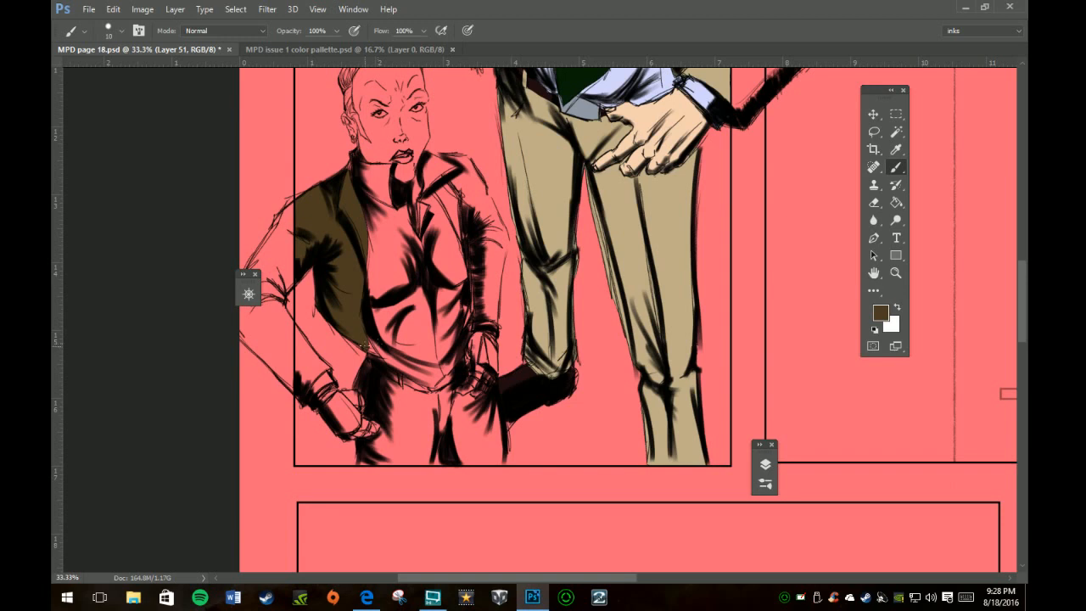
mouse_move(346, 337)
mouse_down()
mouse_move(356, 345)
mouse_move(360, 328)
mouse_up()
Paint the right lapel, shoulder and sleeve of the woman's jacket brown down to the cuff, with a brush up to size 30
drag(448, 185, 434, 215)
mouse_move(437, 183)
mouse_down()
mouse_move(455, 169)
mouse_move(437, 180)
mouse_move(447, 201)
mouse_up()
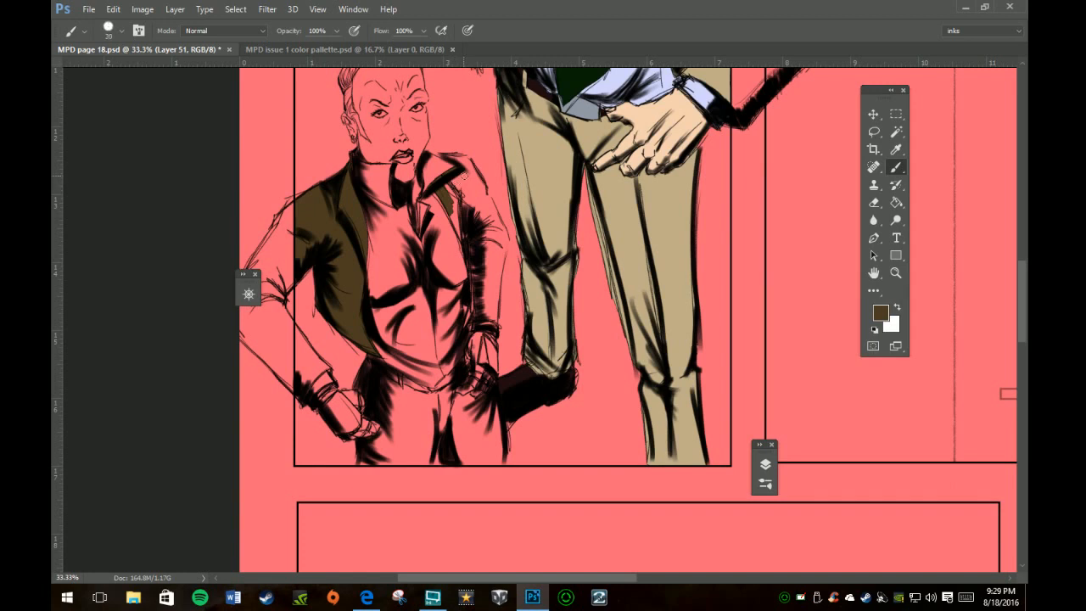
mouse_move(464, 172)
mouse_down()
mouse_move(465, 161)
mouse_move(475, 182)
mouse_move(464, 160)
mouse_move(474, 175)
mouse_up()
mouse_move(480, 188)
mouse_down()
mouse_move(465, 213)
mouse_move(444, 197)
mouse_move(469, 235)
mouse_up()
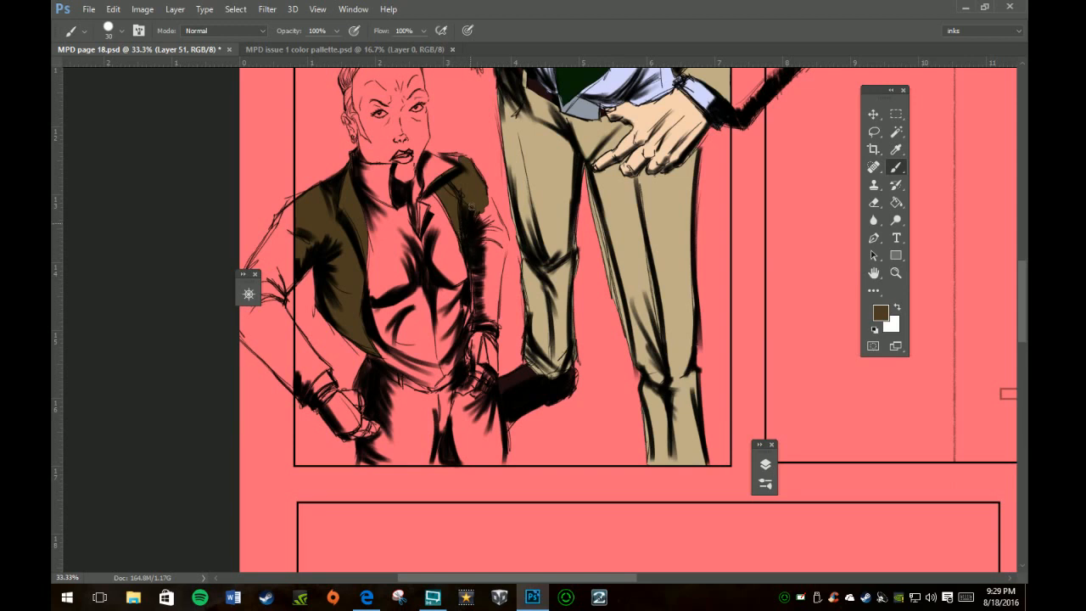
mouse_move(484, 233)
mouse_down()
mouse_move(488, 204)
mouse_move(497, 227)
mouse_move(489, 202)
mouse_move(505, 240)
mouse_move(482, 280)
mouse_move(470, 262)
mouse_move(478, 314)
mouse_up()
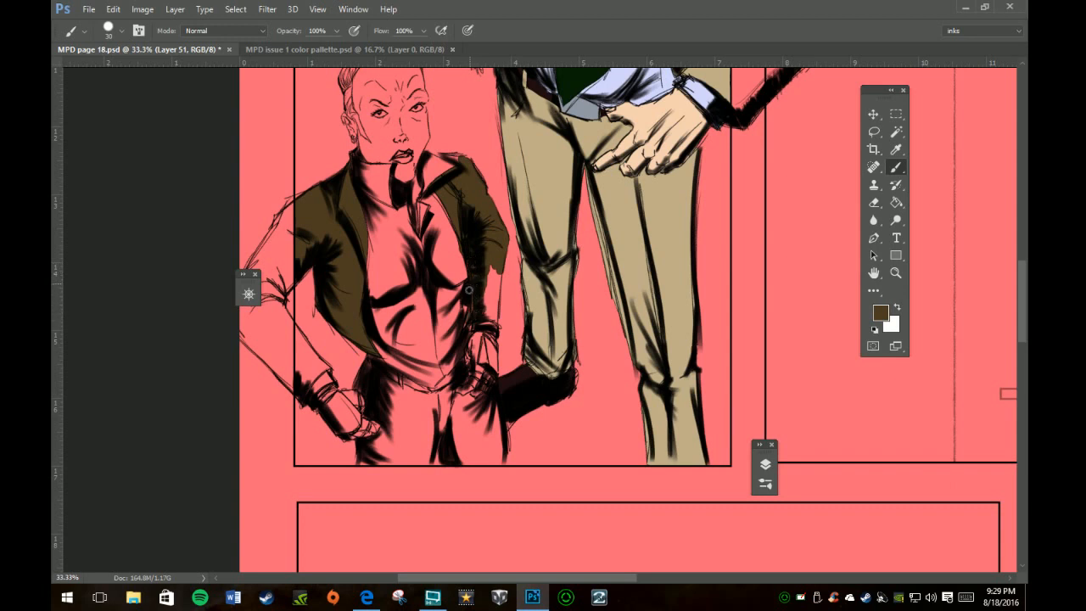
mouse_move(485, 269)
mouse_down()
mouse_move(484, 301)
mouse_move(492, 267)
mouse_move(493, 289)
mouse_up()
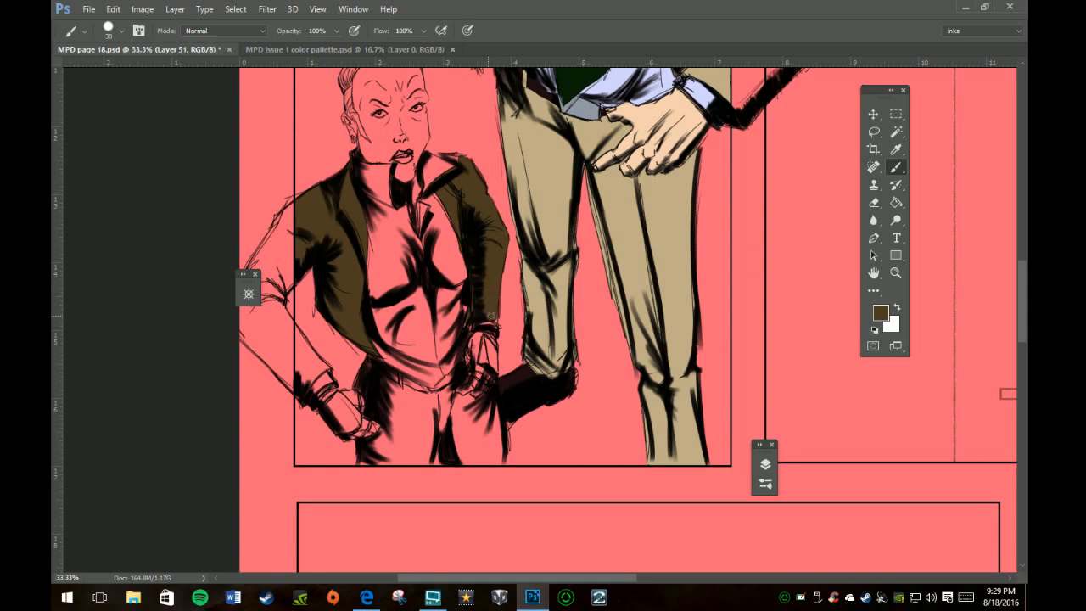
Touch up the brown along the woman's right collar and shoulder edge with a size 10 brush
key(bracketleft)
drag(434, 158, 470, 158)
click(432, 155)
key(e)
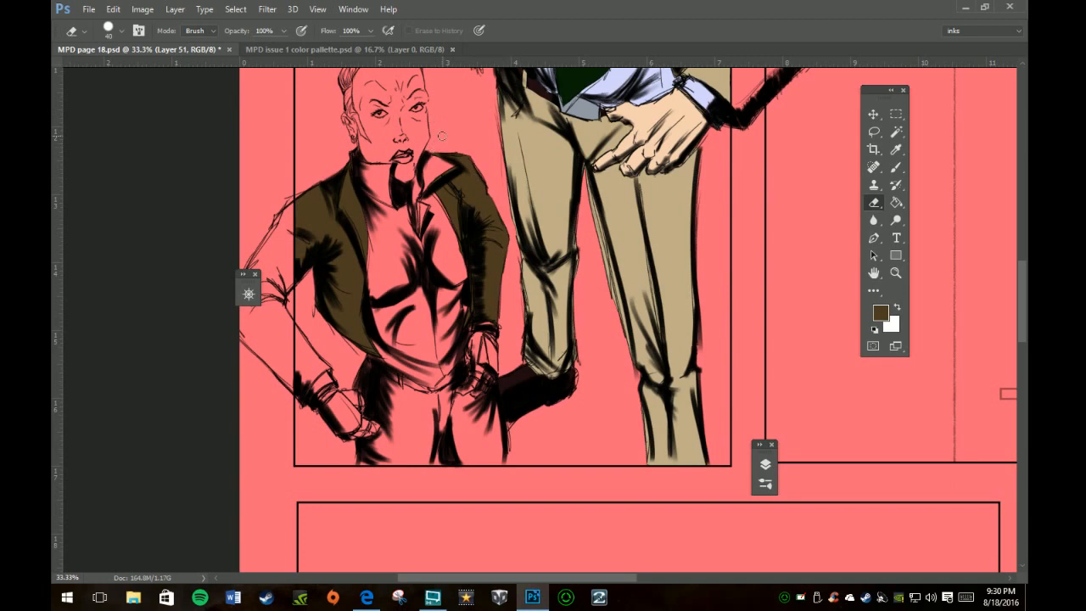
key(b)
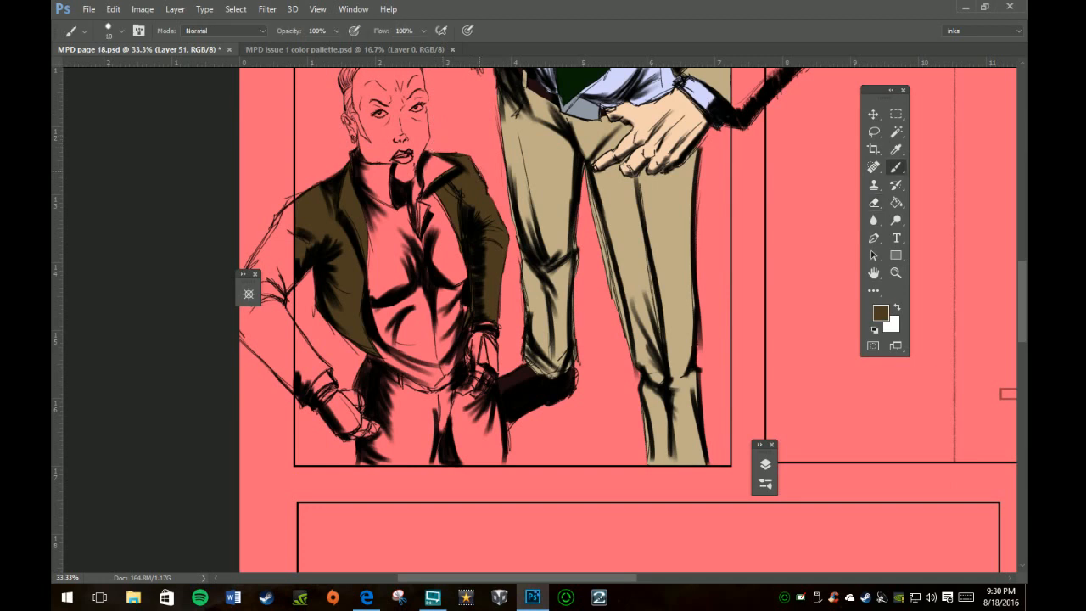
drag(471, 161, 482, 180)
Rename the painted jacket layer as "fiona jacket"
scroll(475, 178, up, 3)
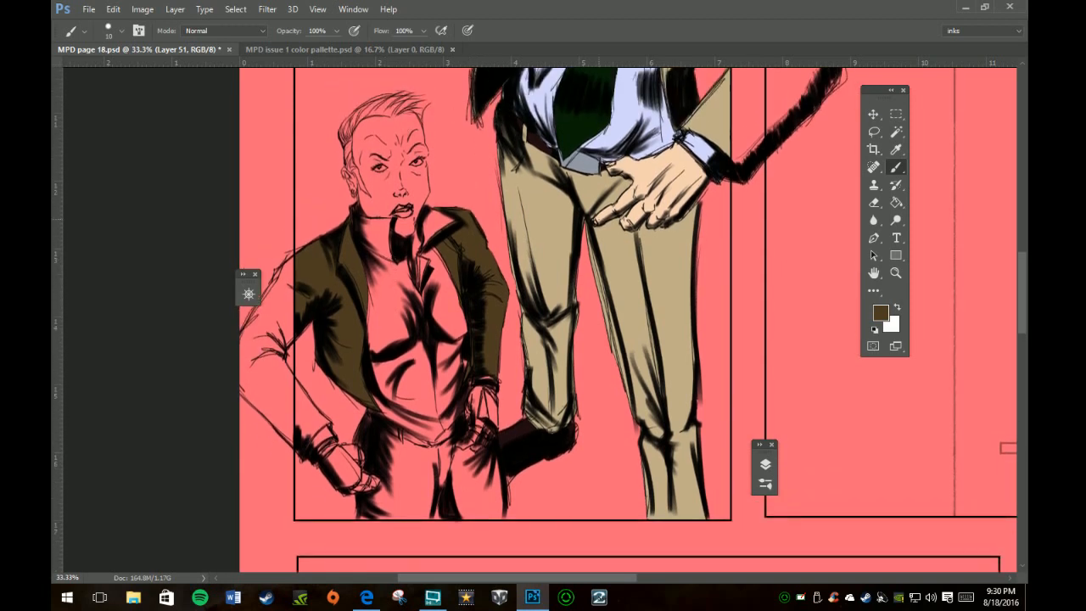
click(765, 464)
double_click(653, 481)
text(fiona)
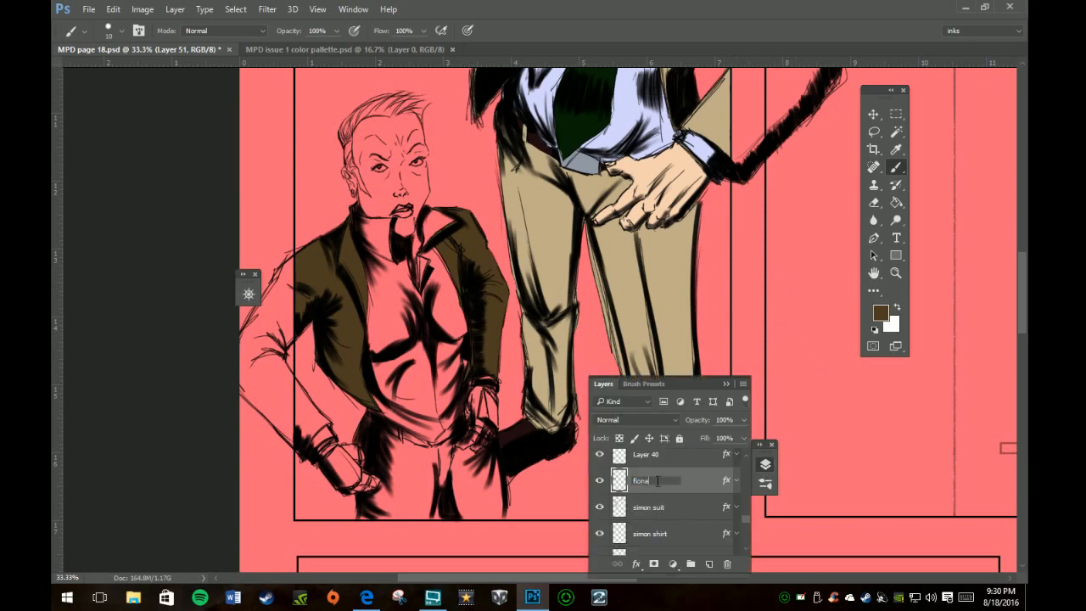
text( jacket)
key(Return)
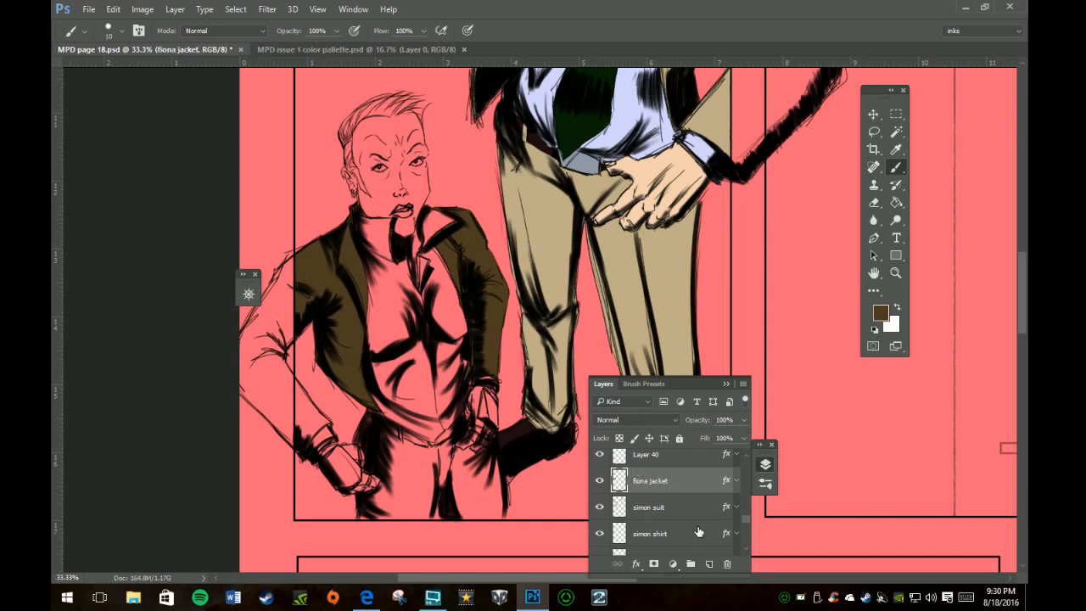
Add a new layer directly below the "fiona jacket" layer and paste the copied stroke layer style onto it
click(708, 564)
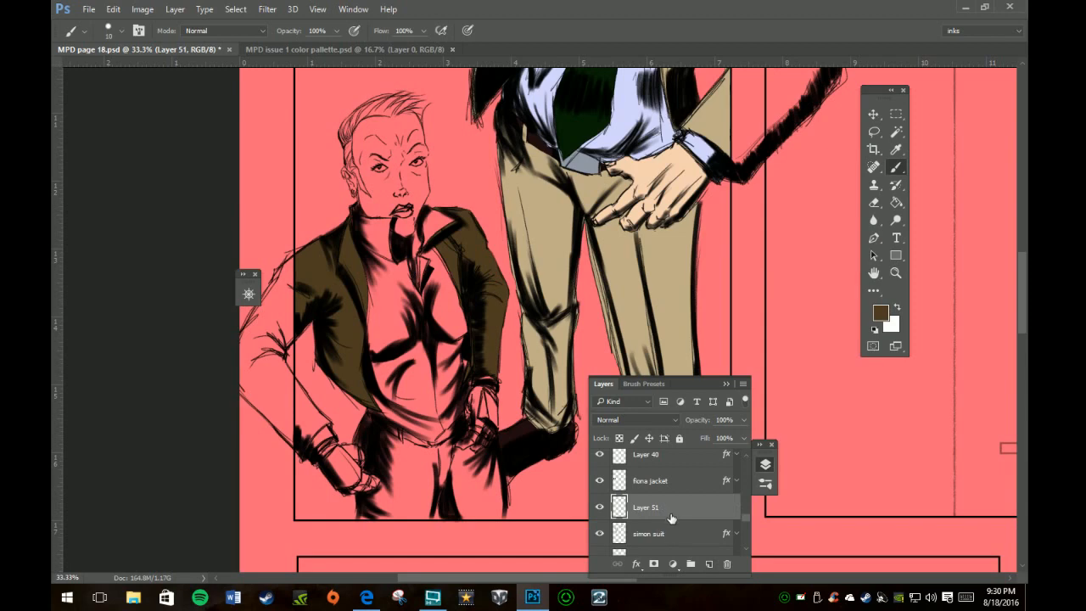
right_click(668, 510)
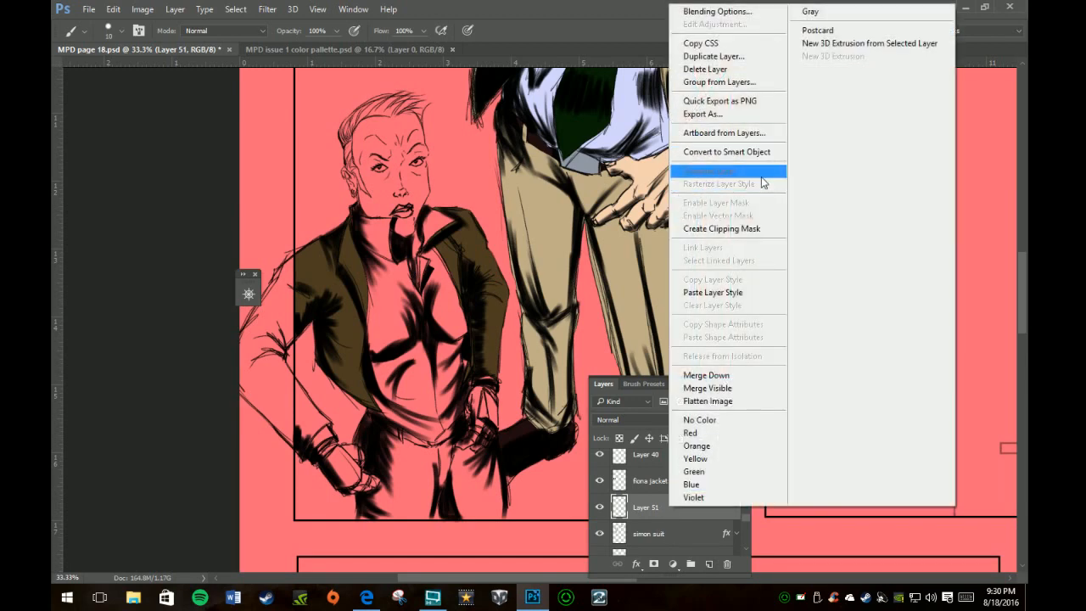
click(737, 293)
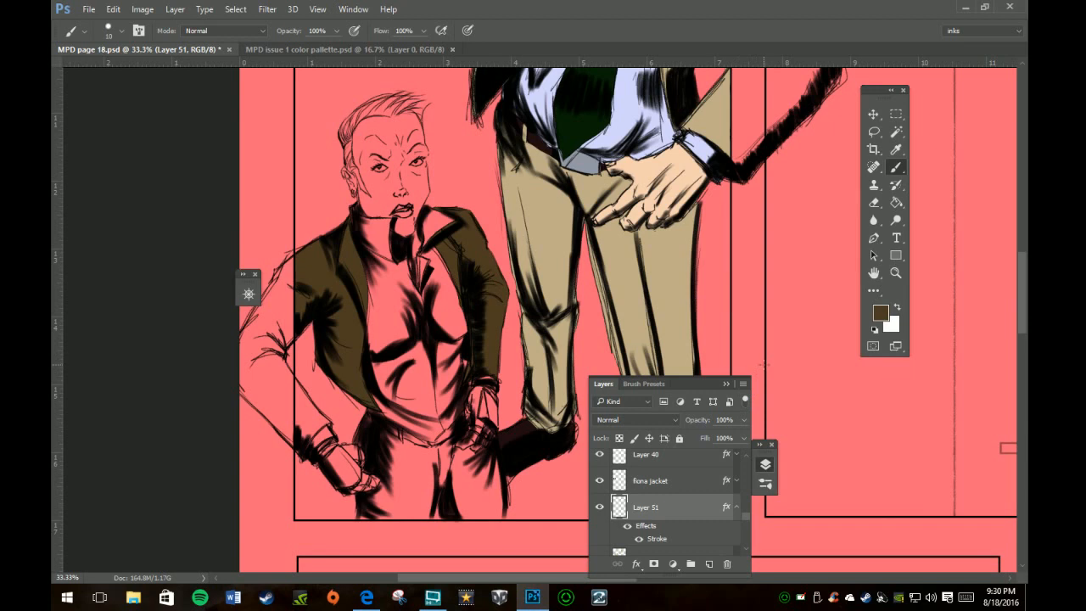
click(736, 506)
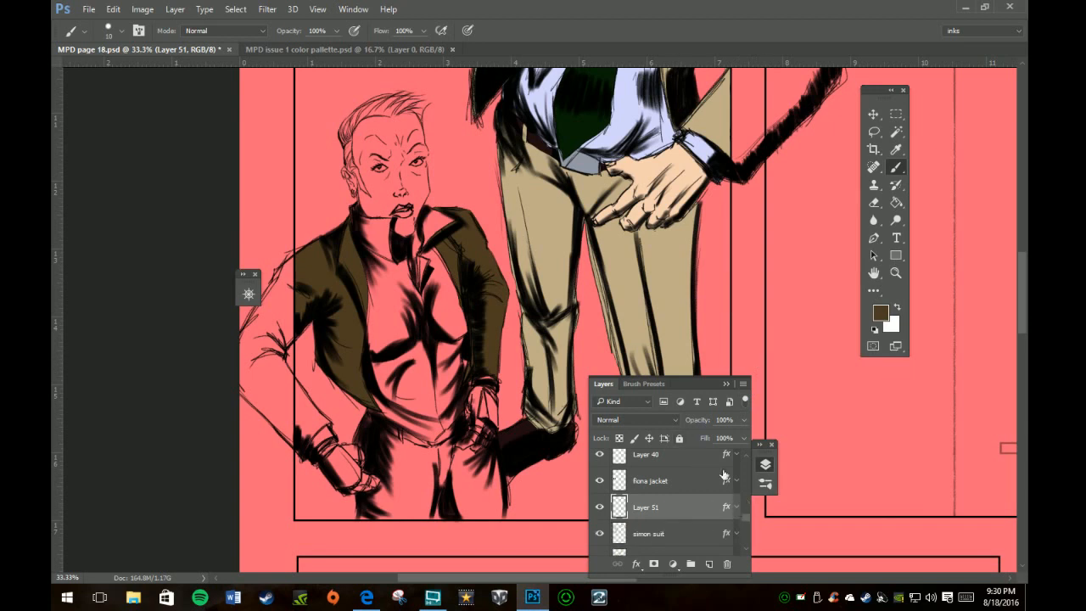
Sample Fiona's grey shirt colour from the palette document and return to the comic page with the Brush tool
click(377, 48)
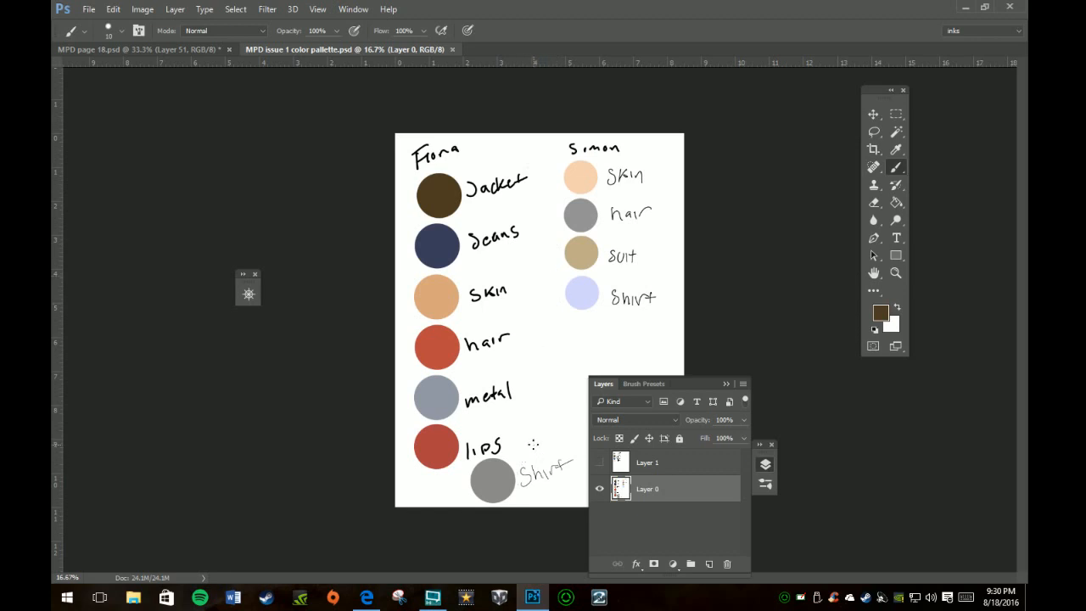
key(i)
click(505, 468)
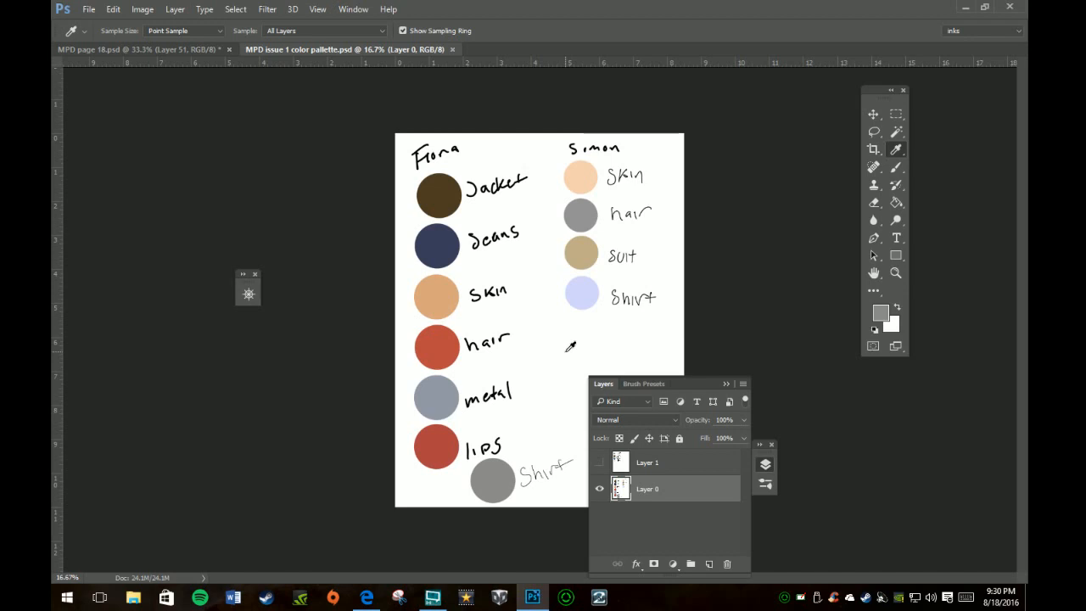
click(599, 462)
click(598, 462)
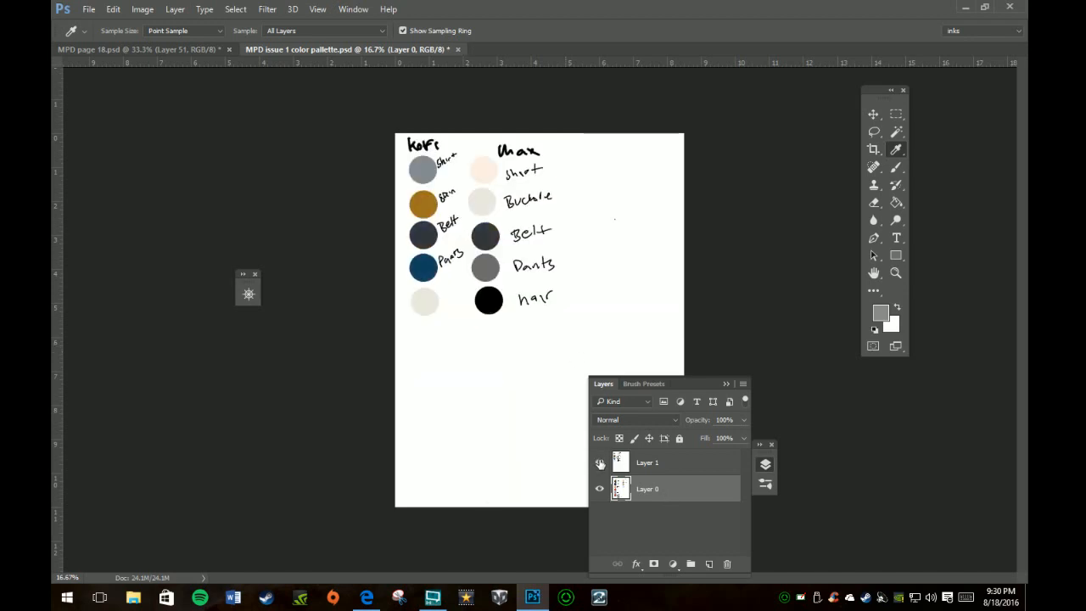
click(599, 463)
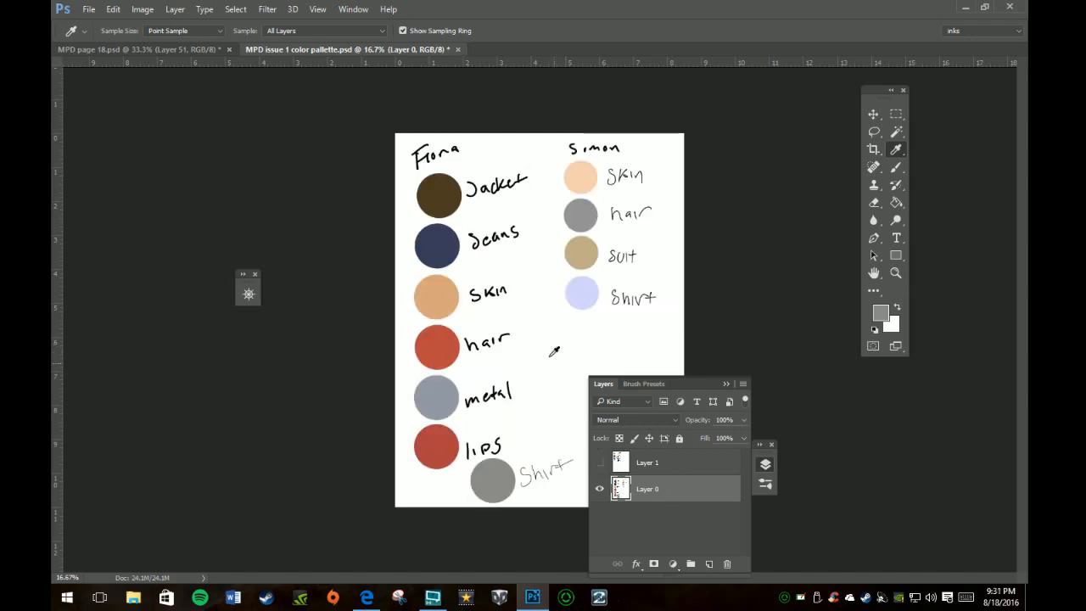
key(b)
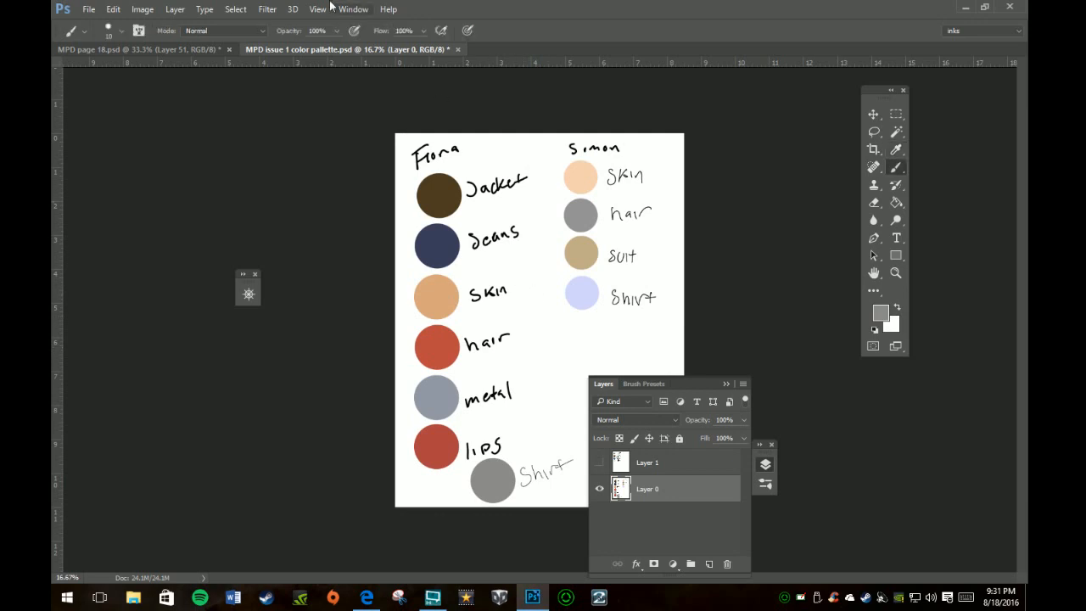
click(161, 47)
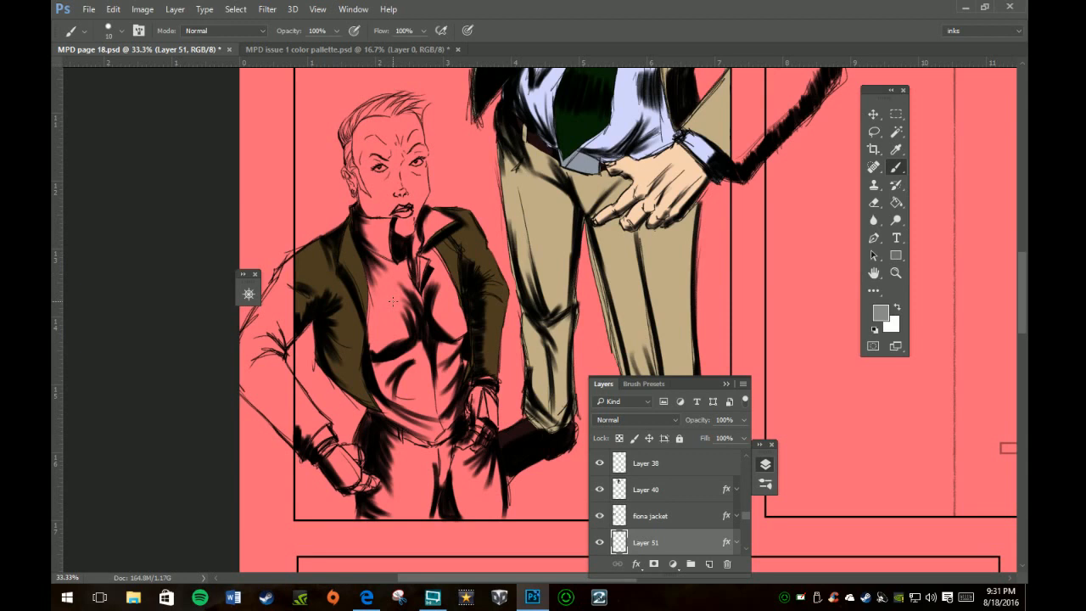
Paint the woman's shirt collar and the cloth beside the neckline grey, with the brush reduced to size 15 for the edges
key(bracketright)
key(bracketright)
key(bracketright)
mouse_move(365, 234)
mouse_down()
mouse_move(361, 221)
mouse_move(382, 221)
mouse_move(387, 268)
mouse_move(369, 245)
mouse_move(379, 280)
mouse_move(382, 266)
mouse_up()
key(bracketleft)
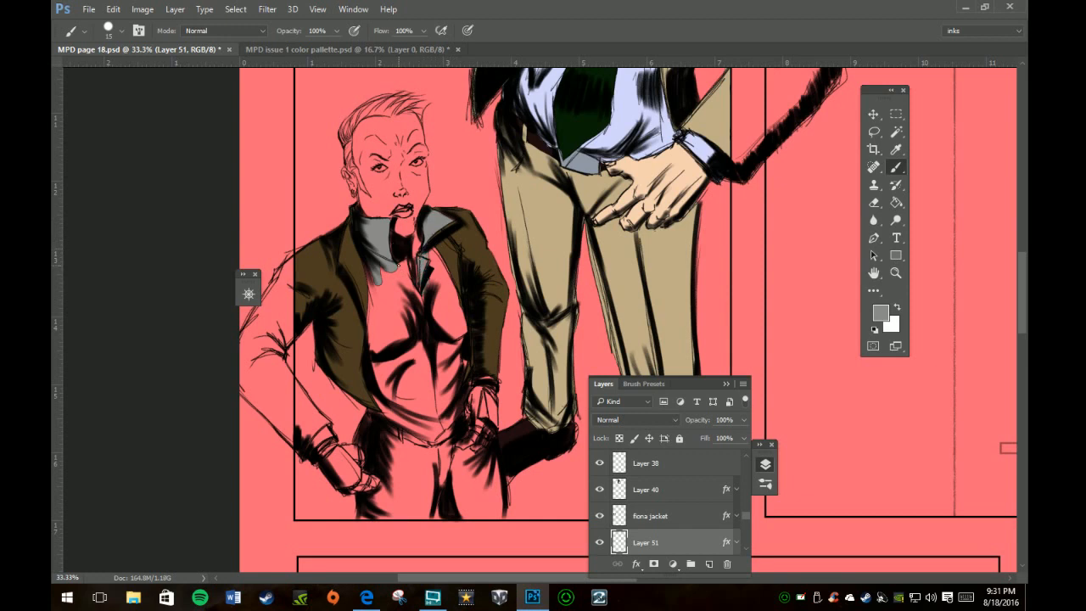
drag(404, 268, 414, 290)
Fill the chest and torso of the woman's shirt grey down to the hem, using a brush up to size 30
key(bracketright)
mouse_move(432, 243)
mouse_down()
mouse_move(428, 288)
mouse_move(440, 322)
mouse_move(463, 336)
mouse_move(450, 352)
mouse_move(458, 369)
mouse_move(441, 334)
mouse_up()
mouse_move(423, 295)
mouse_down()
mouse_move(381, 270)
mouse_move(399, 273)
mouse_move(364, 256)
mouse_move(379, 335)
mouse_move(384, 273)
mouse_move(396, 323)
mouse_move(417, 344)
mouse_move(425, 316)
mouse_move(444, 336)
mouse_move(428, 307)
mouse_move(452, 340)
mouse_move(451, 327)
mouse_move(431, 294)
mouse_move(432, 349)
mouse_move(375, 337)
mouse_move(372, 374)
mouse_move(367, 355)
mouse_move(409, 427)
mouse_up()
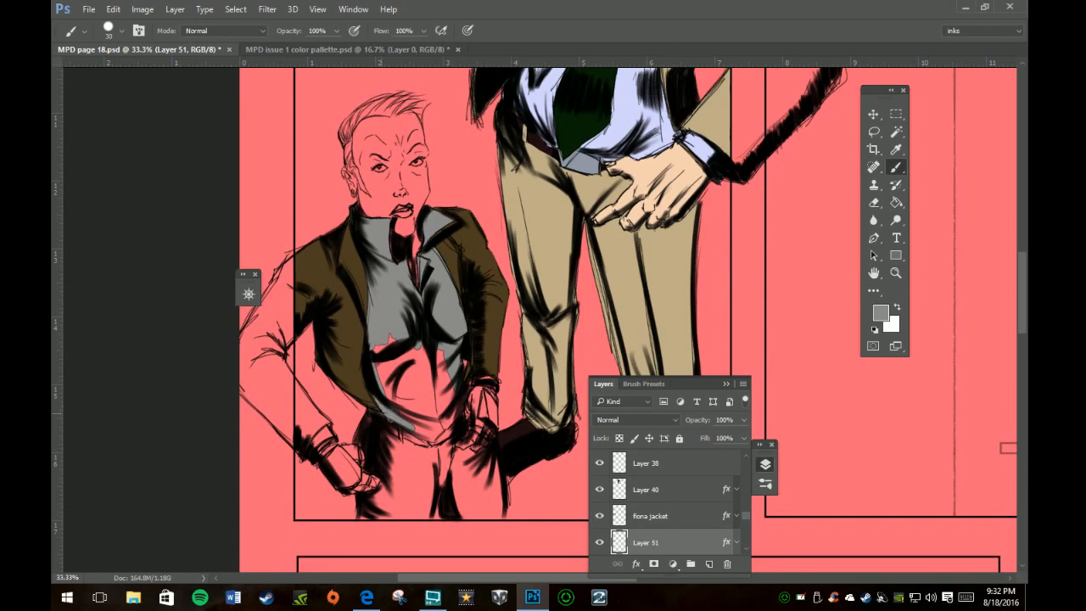
drag(419, 434, 422, 435)
mouse_move(383, 354)
mouse_down()
mouse_move(387, 399)
mouse_move(376, 375)
mouse_move(396, 391)
mouse_move(390, 329)
mouse_move(400, 355)
mouse_move(406, 422)
mouse_move(417, 416)
mouse_move(414, 338)
mouse_move(422, 431)
mouse_move(462, 396)
mouse_move(444, 422)
mouse_up()
click(458, 398)
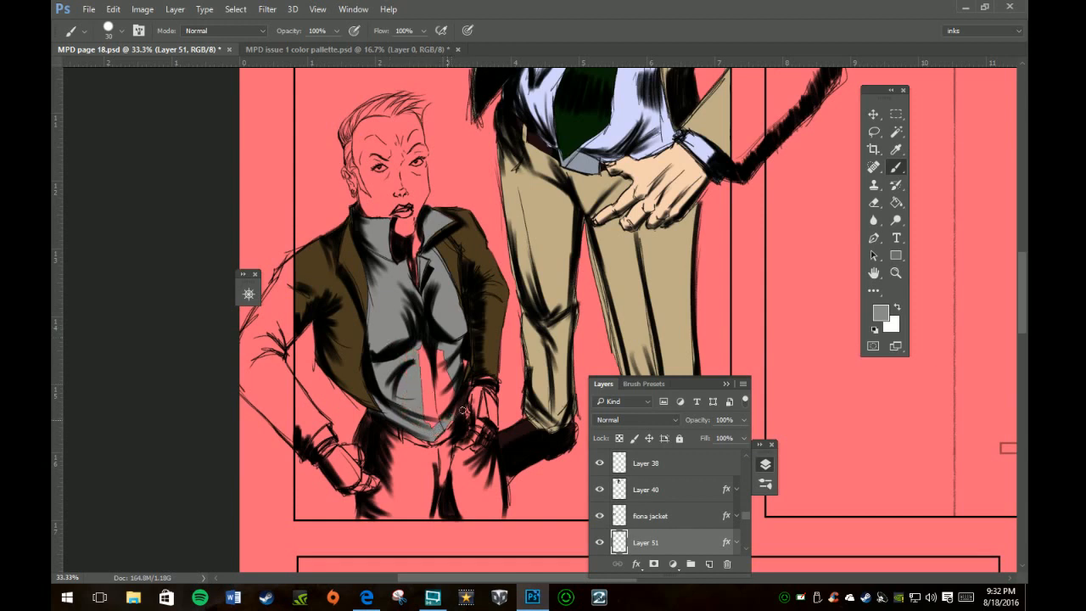
mouse_move(457, 392)
mouse_down()
mouse_move(440, 351)
mouse_move(431, 397)
mouse_move(423, 366)
mouse_up()
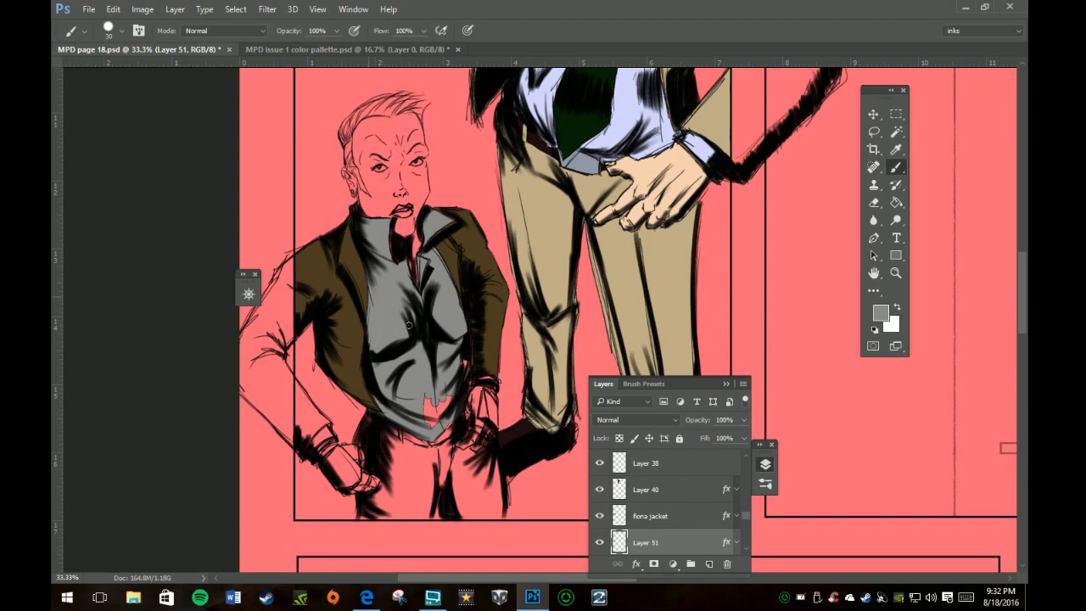
mouse_move(424, 392)
mouse_down()
mouse_move(417, 398)
mouse_move(433, 407)
mouse_up()
Rename the painted shirt layer as "fiona shirt"
scroll(676, 533, down, 1)
double_click(645, 512)
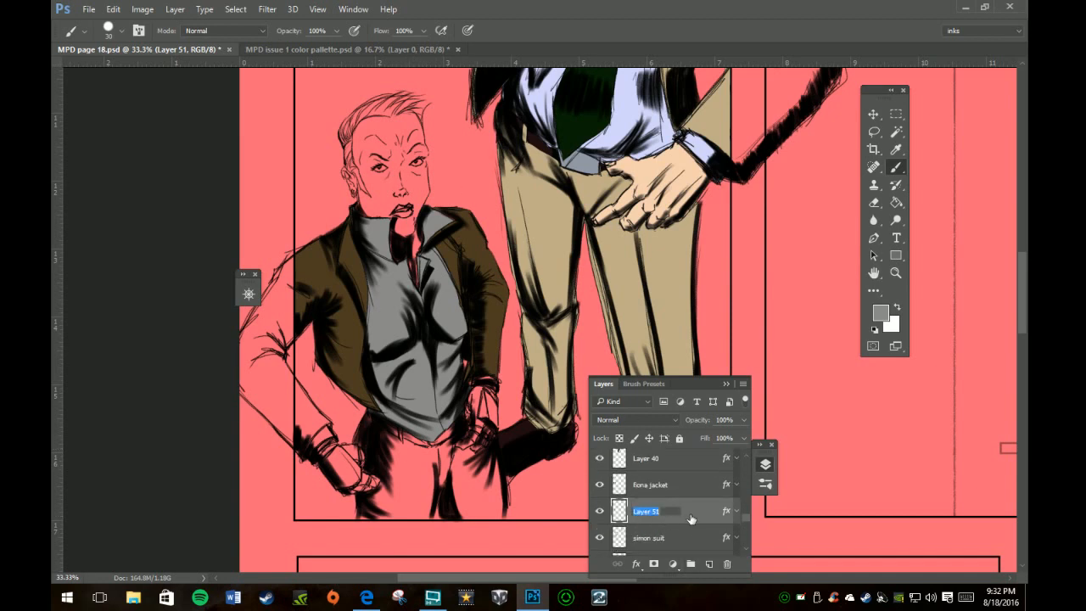
text(fiona shirt)
key(Return)
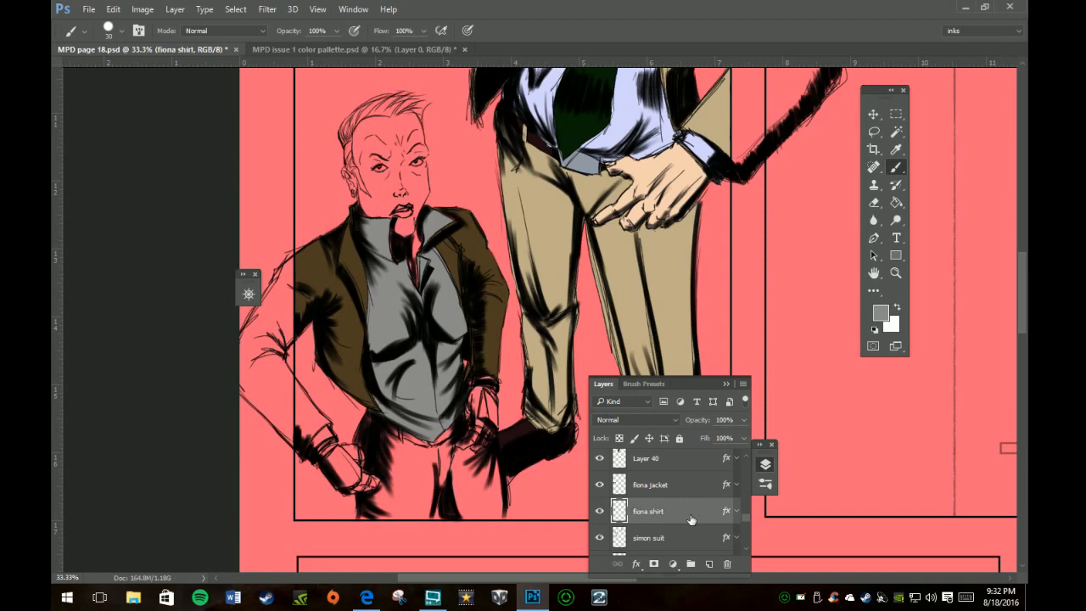
Add a new layer directly below "fiona shirt" and paste the copied stroke layer style onto it
key(alt+bracketleft)
click(702, 562)
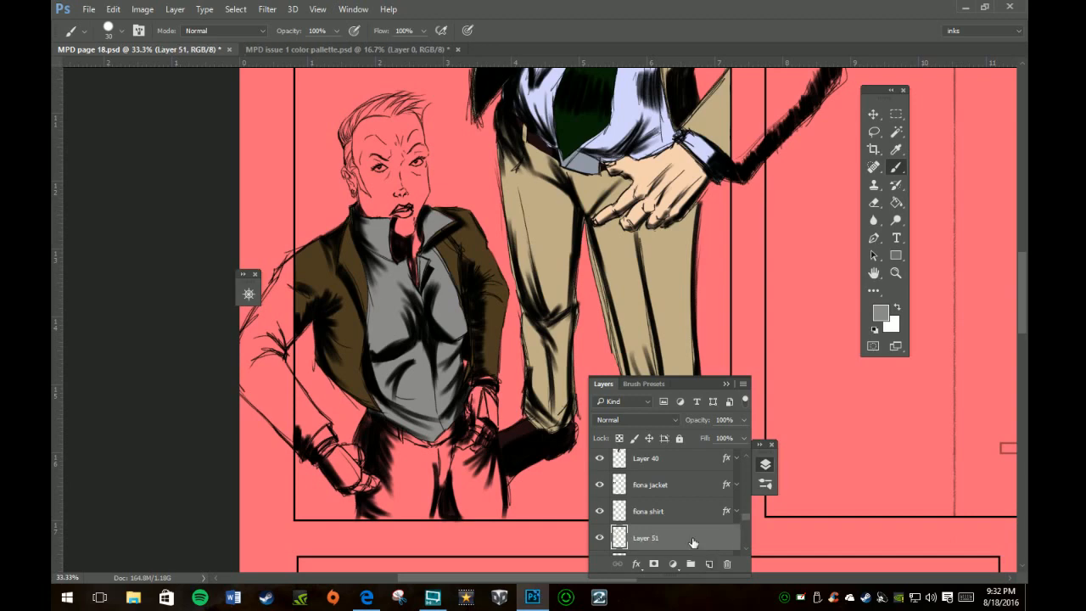
right_click(692, 541)
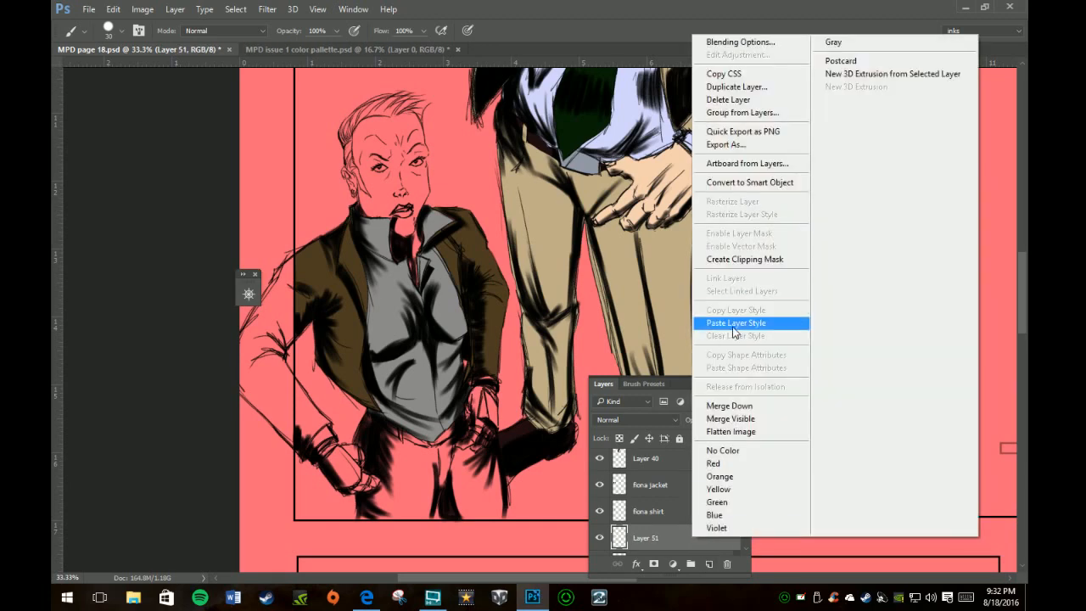
click(731, 323)
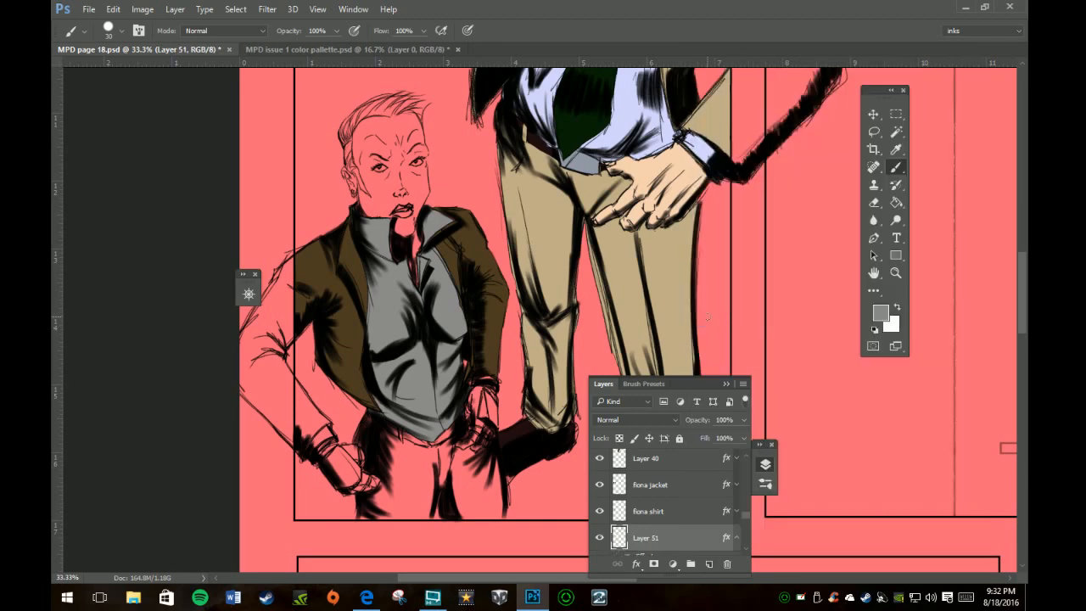
click(726, 384)
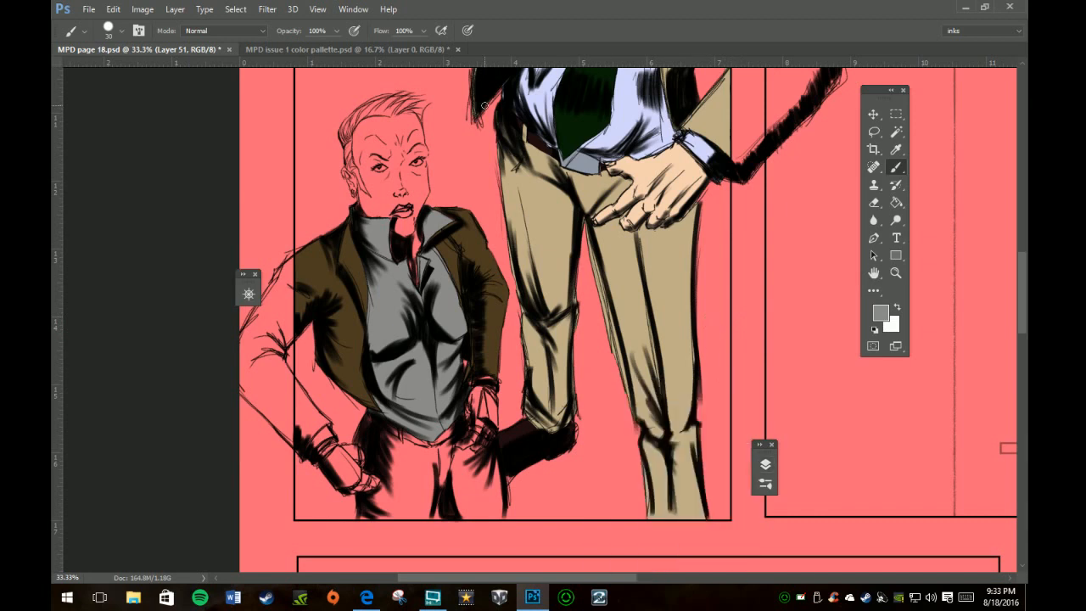
Sample Fiona's dark blue jeans colour from the palette document and return to the comic page with the Brush tool
click(368, 49)
key(i)
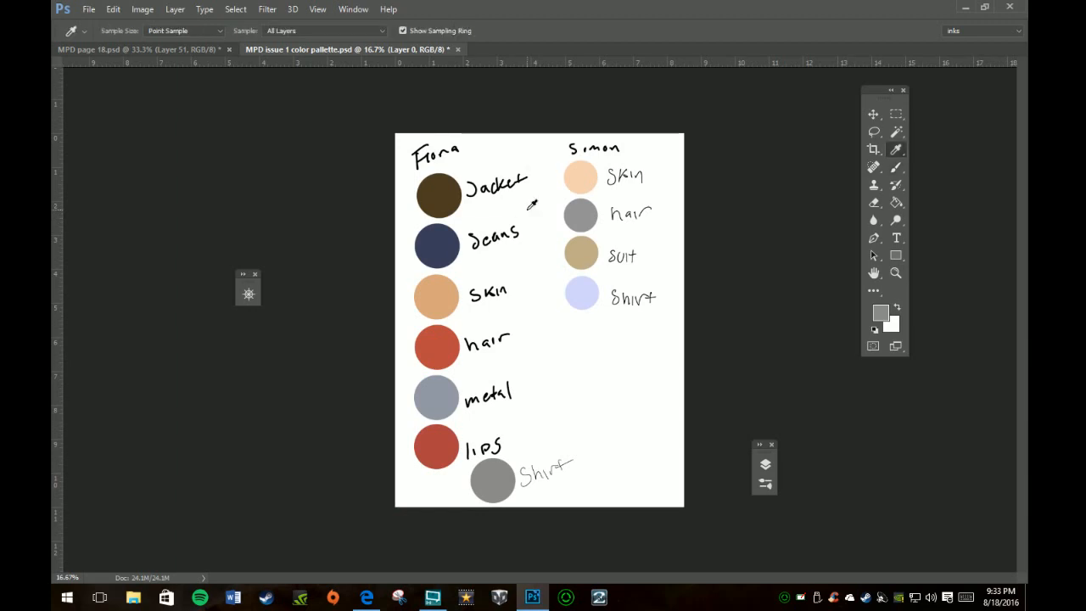
click(437, 241)
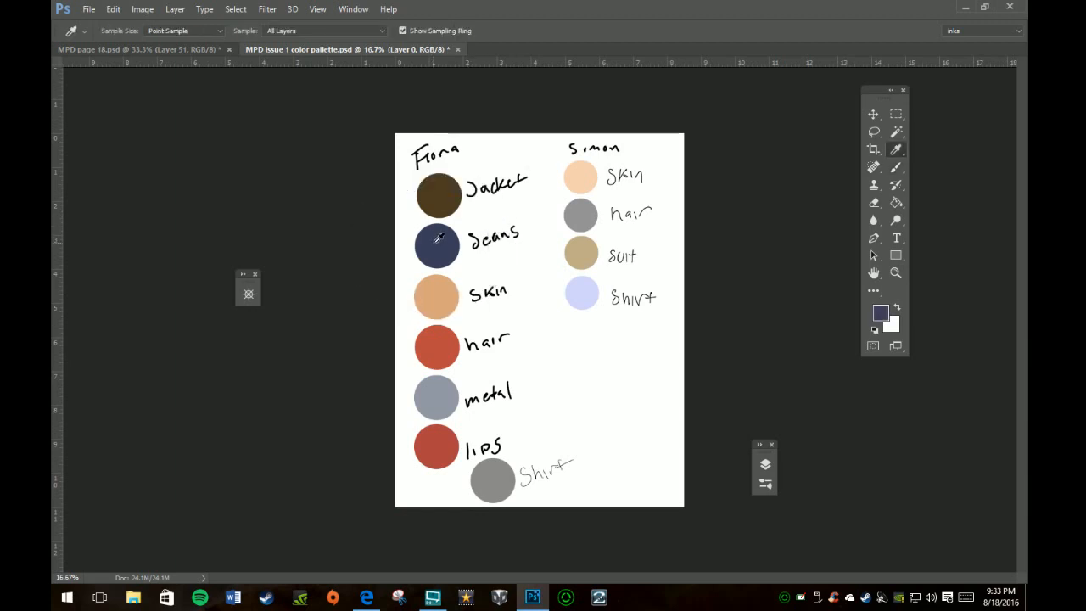
click(177, 49)
key(b)
Paint dark blue along the waist, crotch and outer right edge of the woman's jeans with a size 30 brush
scroll(490, 408, down, 1)
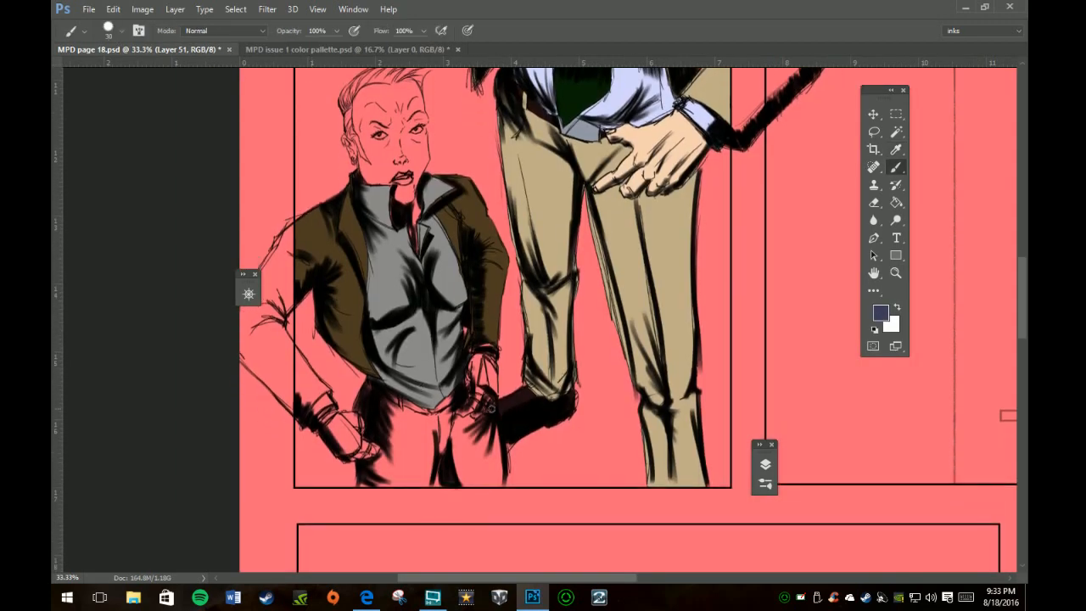
scroll(490, 408, down, 1)
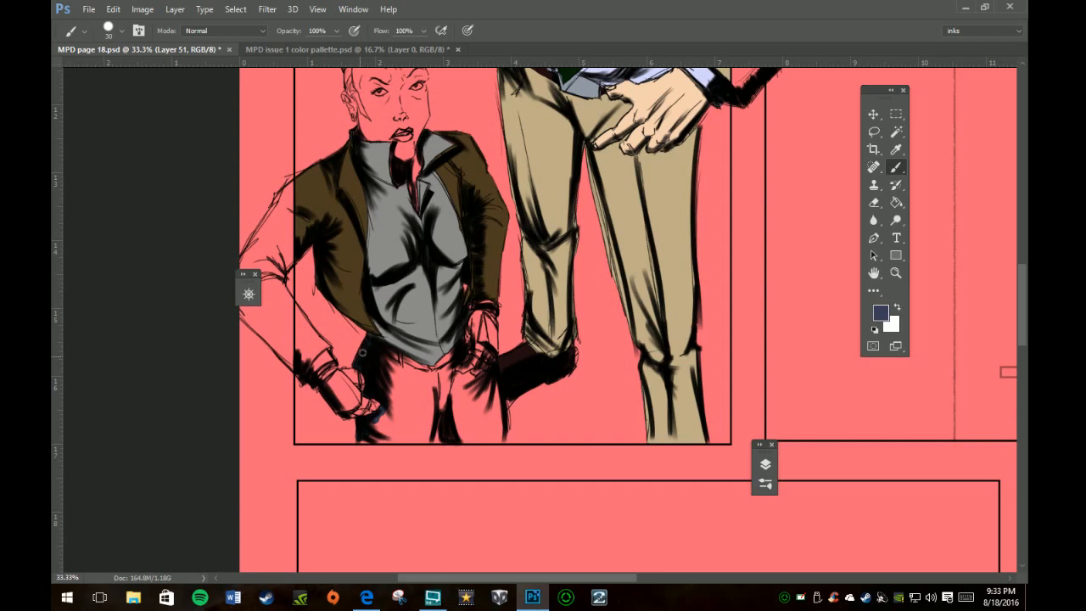
mouse_move(376, 358)
mouse_down()
mouse_move(407, 375)
mouse_move(372, 354)
mouse_move(386, 389)
mouse_move(374, 378)
mouse_move(398, 395)
mouse_move(383, 371)
mouse_move(409, 375)
mouse_move(445, 372)
mouse_up()
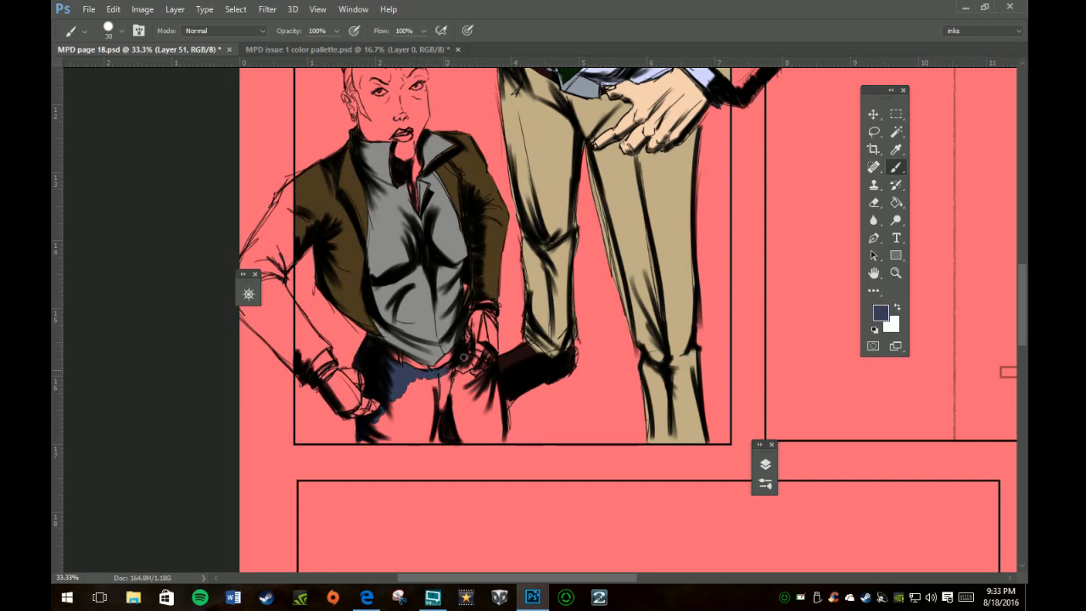
drag(464, 360, 458, 371)
mouse_move(495, 366)
mouse_down()
mouse_move(498, 441)
mouse_move(463, 399)
mouse_move(447, 427)
mouse_move(444, 403)
mouse_move(472, 440)
mouse_up()
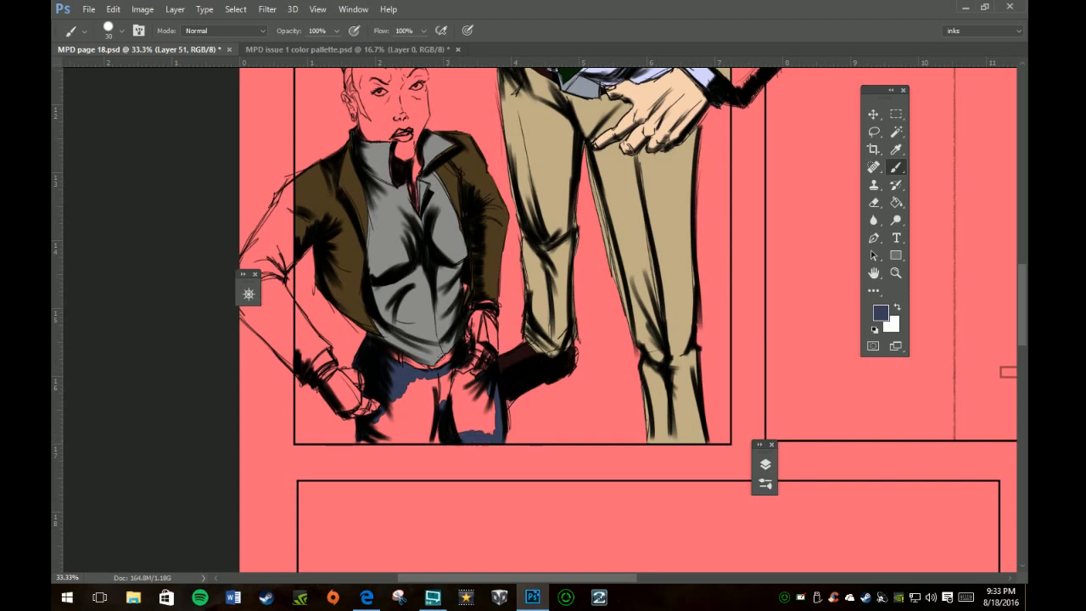
mouse_move(436, 390)
mouse_down()
mouse_move(448, 407)
mouse_move(451, 370)
mouse_move(459, 403)
mouse_up()
Fill both legs of the woman's jeans dark blue with a size 30 brush and erase the spill below the panel border
key(e)
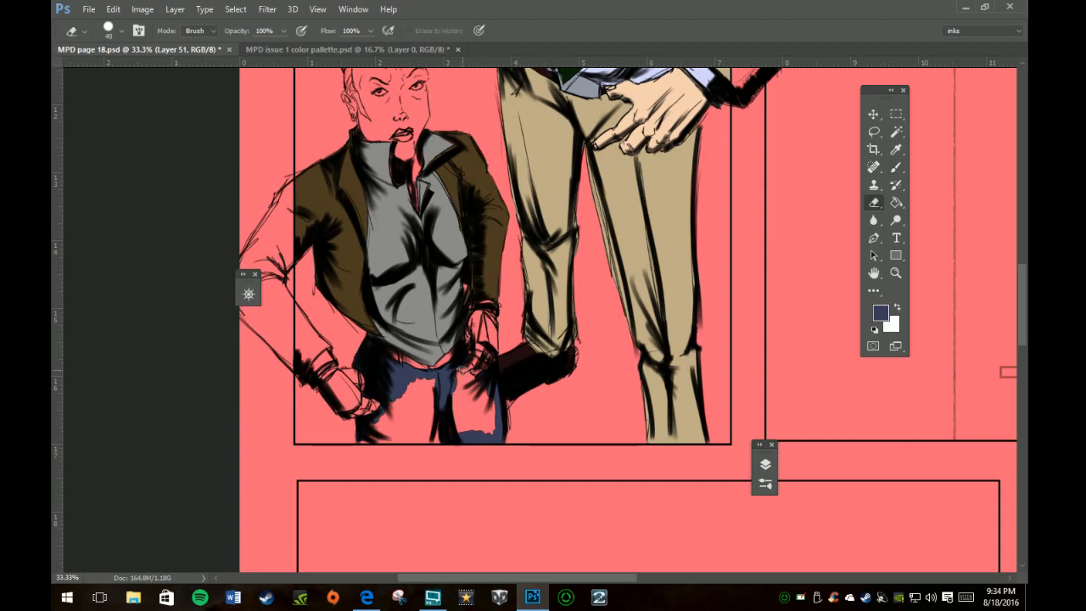
key(b)
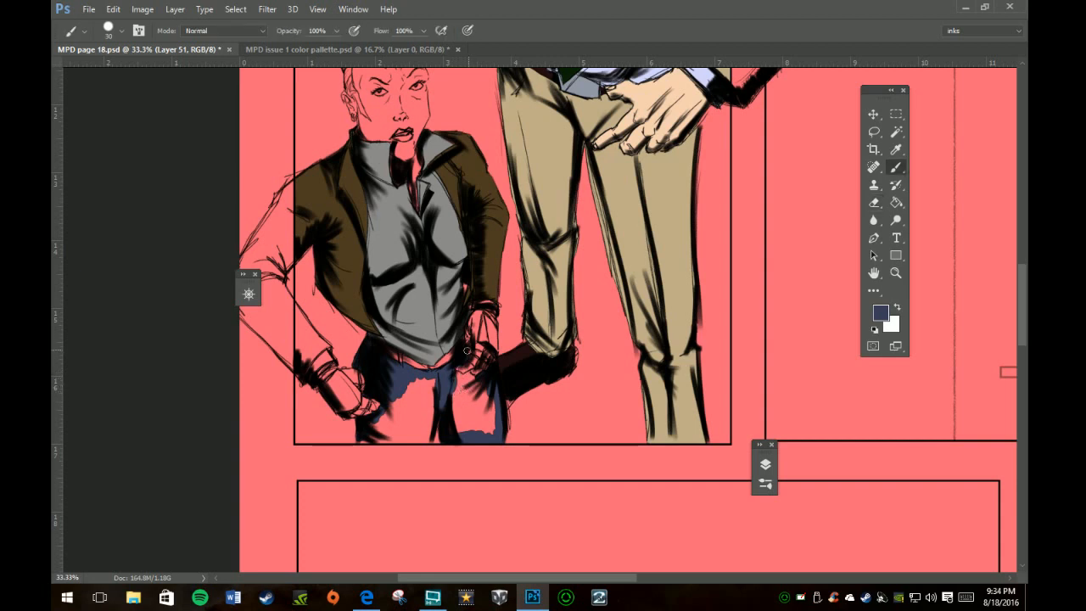
mouse_move(455, 374)
mouse_down()
mouse_move(469, 383)
mouse_move(453, 409)
mouse_move(456, 433)
mouse_move(468, 392)
mouse_move(490, 387)
mouse_move(480, 416)
mouse_move(494, 433)
mouse_move(470, 430)
mouse_up()
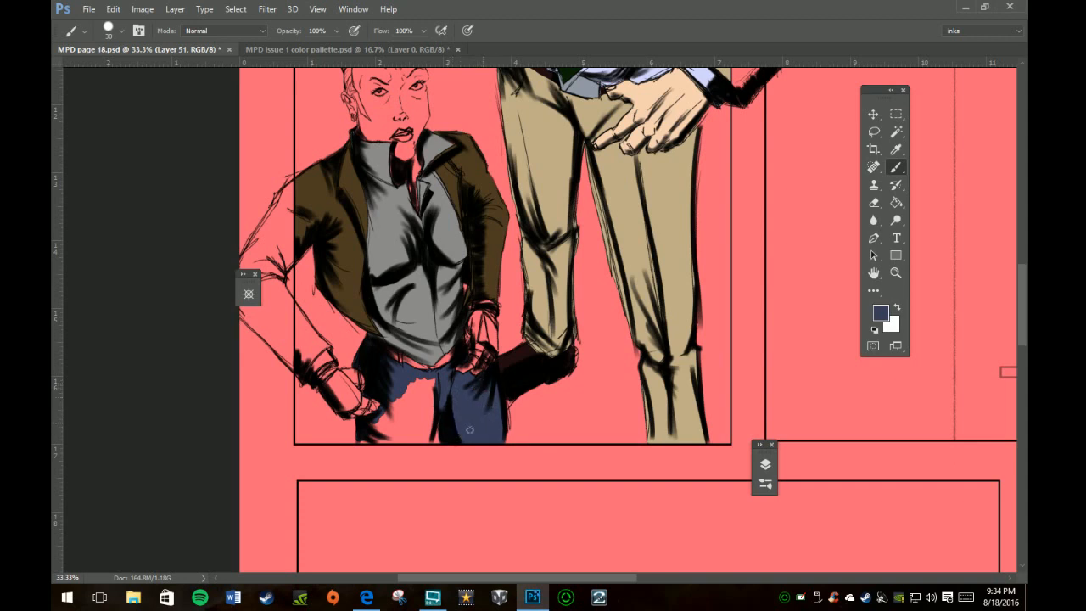
mouse_move(437, 397)
mouse_down()
mouse_move(424, 439)
mouse_move(388, 405)
mouse_move(420, 378)
mouse_move(415, 417)
mouse_move(411, 393)
mouse_move(359, 438)
mouse_move(400, 440)
mouse_move(414, 420)
mouse_move(417, 436)
mouse_move(407, 439)
mouse_move(412, 408)
mouse_move(384, 427)
mouse_up()
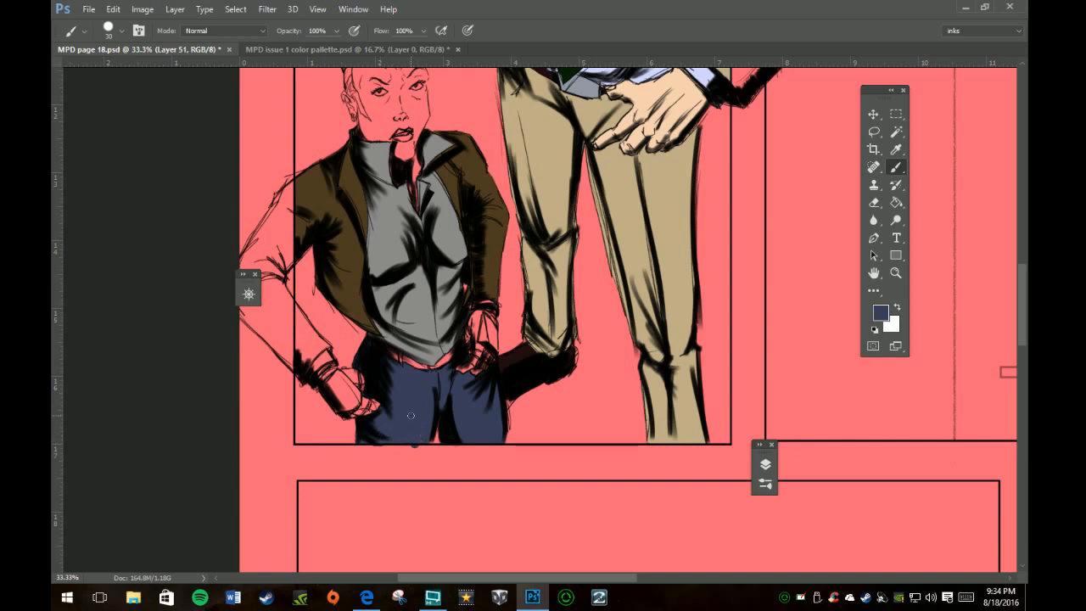
key(e)
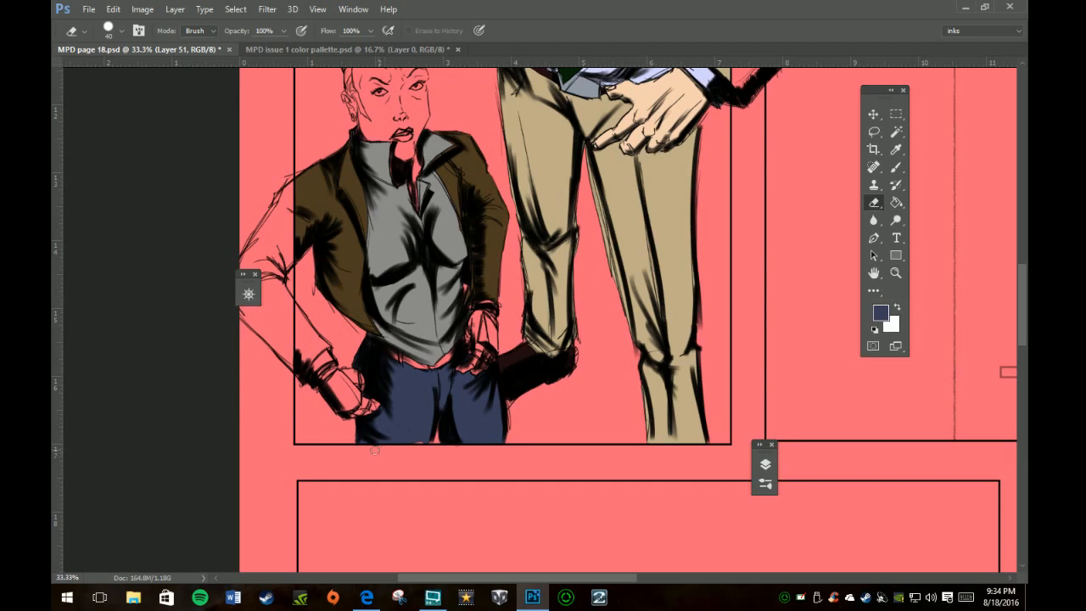
key(b)
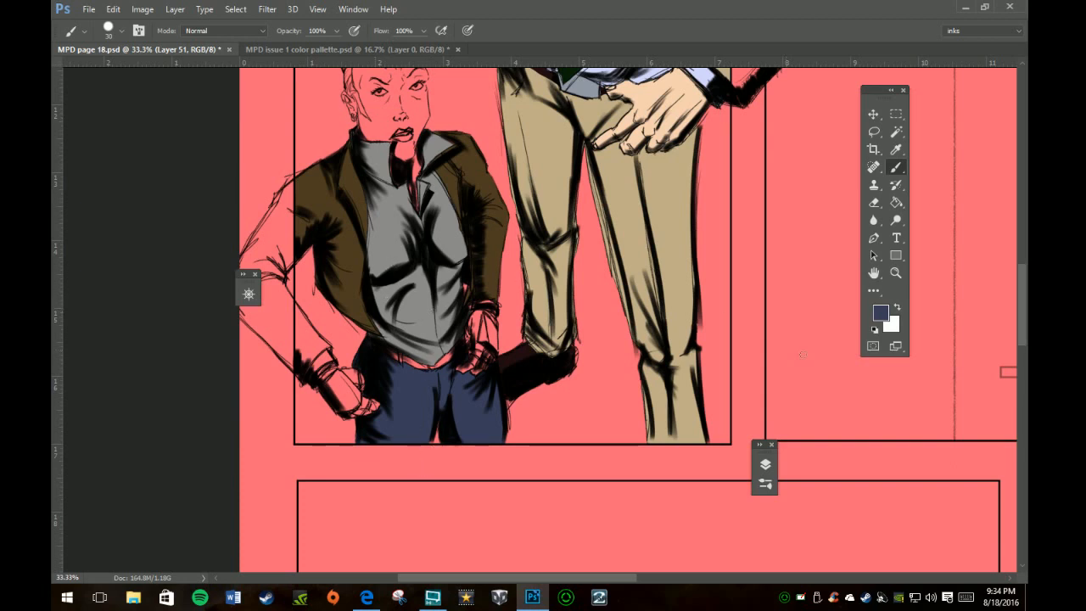
Rename the layer holding the woman's jeans colour to "fiona jeans" and collapse its effects list
click(765, 464)
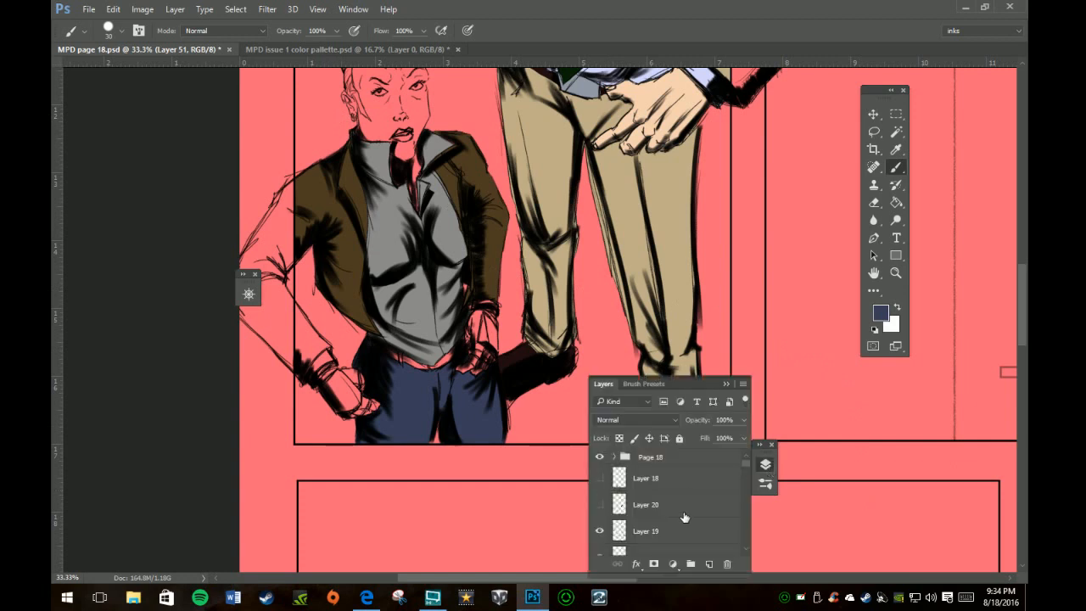
scroll(683, 490, down, 5)
scroll(690, 501, down, 6)
scroll(676, 492, down, 6)
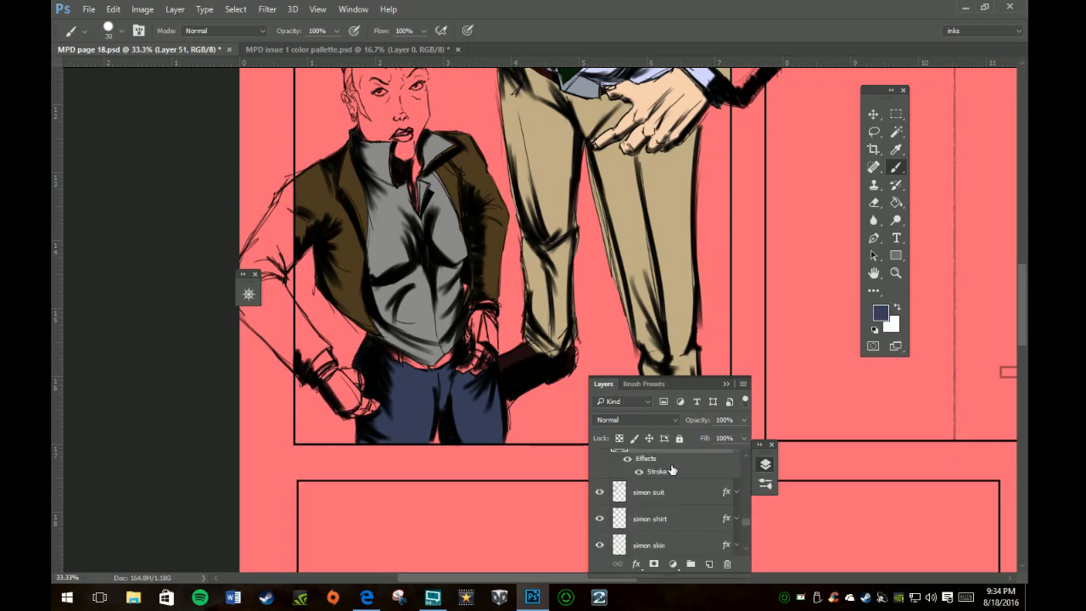
scroll(679, 471, up, 2)
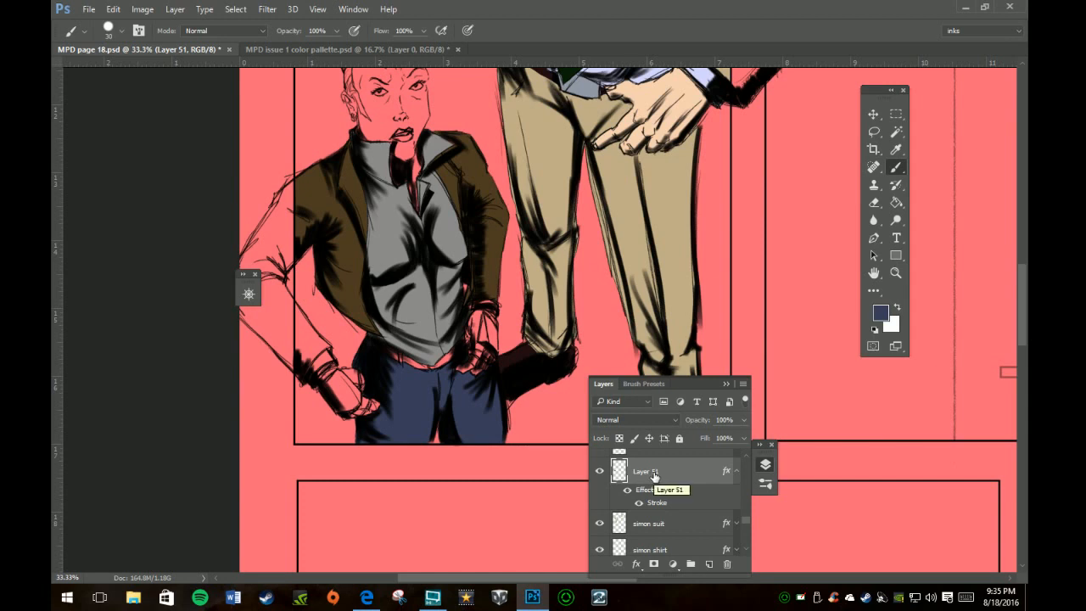
scroll(678, 505, up, 1)
scroll(684, 504, down, 2)
scroll(683, 500, up, 2)
scroll(683, 500, up, 2)
scroll(683, 502, down, 1)
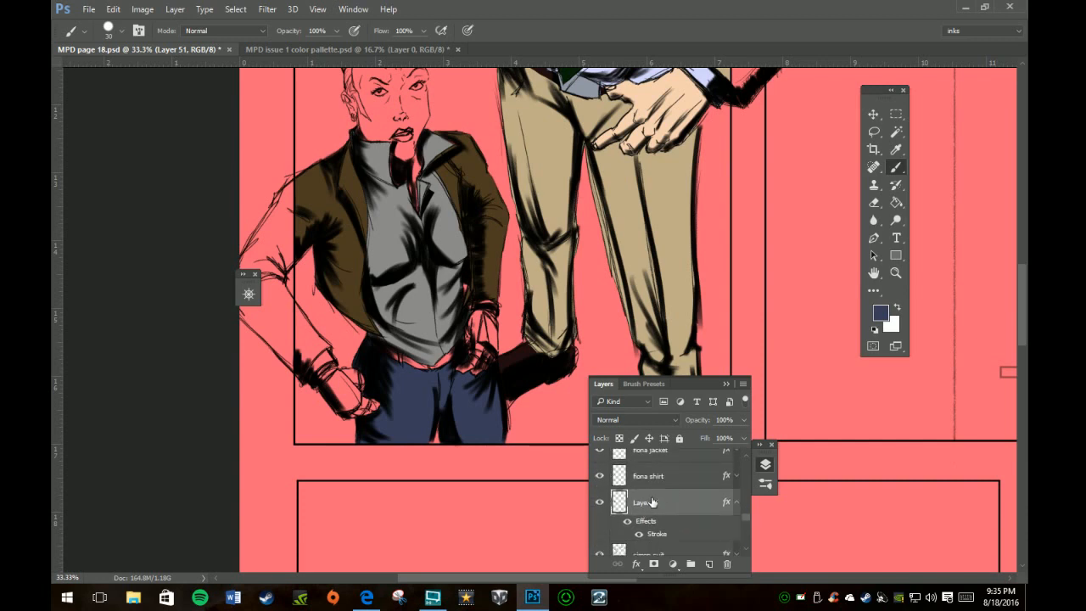
double_click(647, 503)
text(jeans)
key(Return)
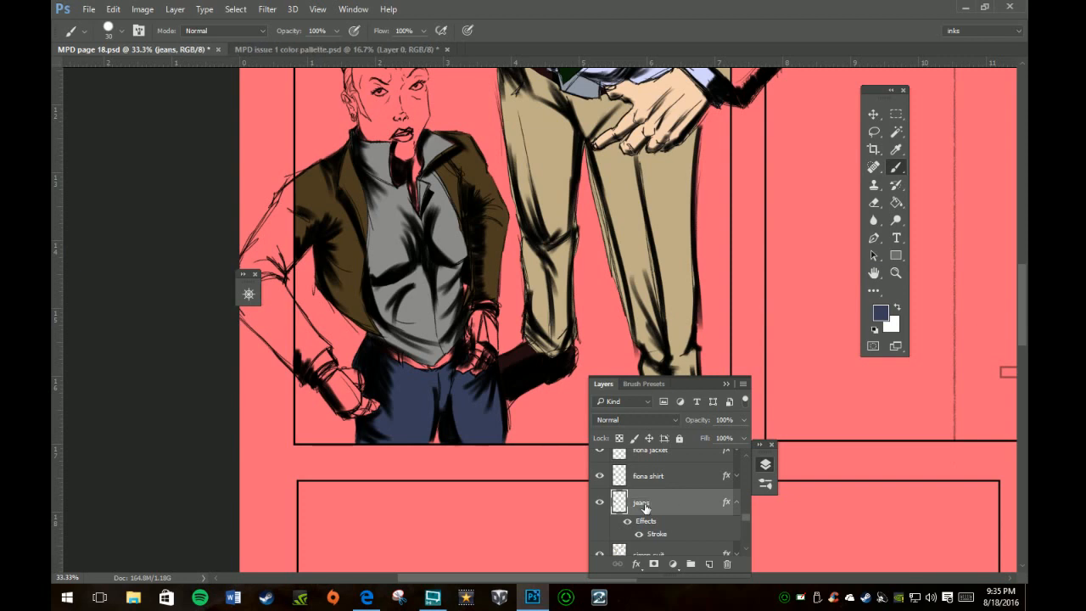
double_click(638, 503)
click(653, 504)
text(fiona)
key(Return)
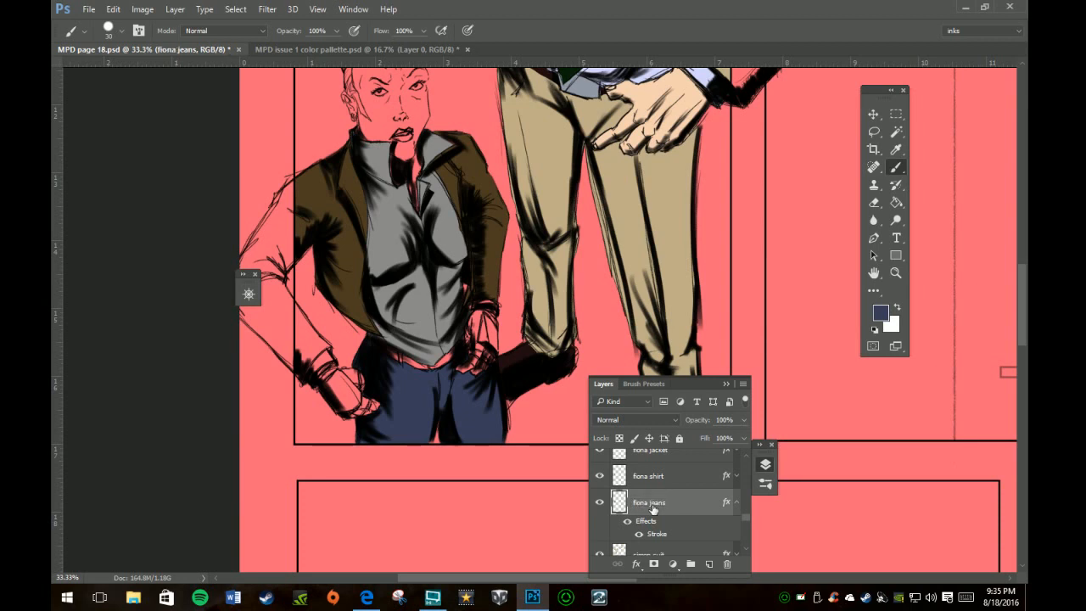
click(737, 503)
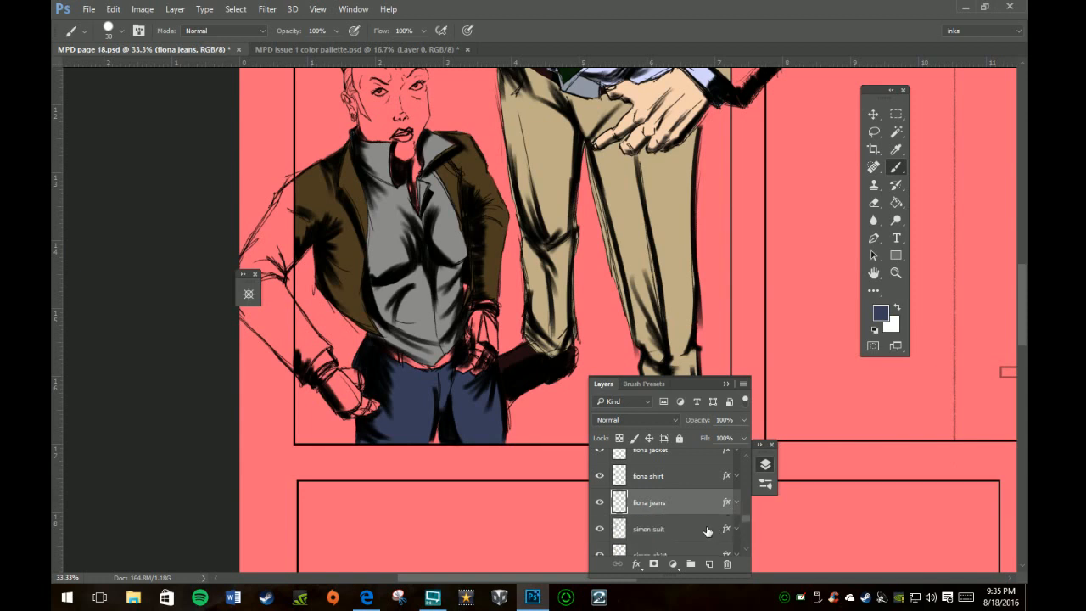
Add a new layer directly below "fiona jeans"
ctrl+click(708, 563)
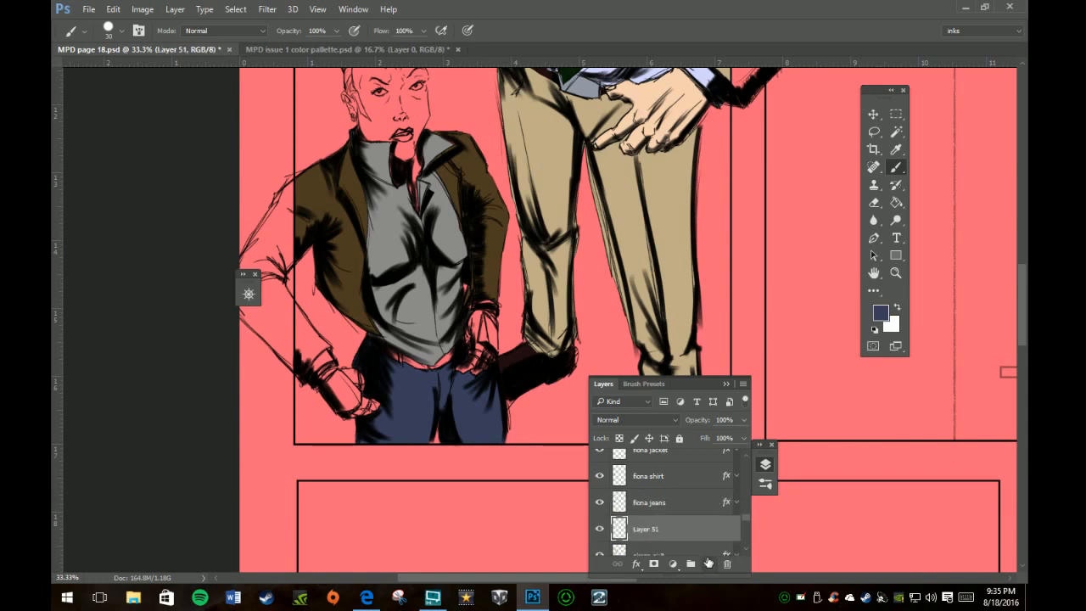
double_click(645, 531)
key(Return)
Sample Fiona's grey-blue metal colour from the palette document and return to the comic page with the Brush tool
click(333, 49)
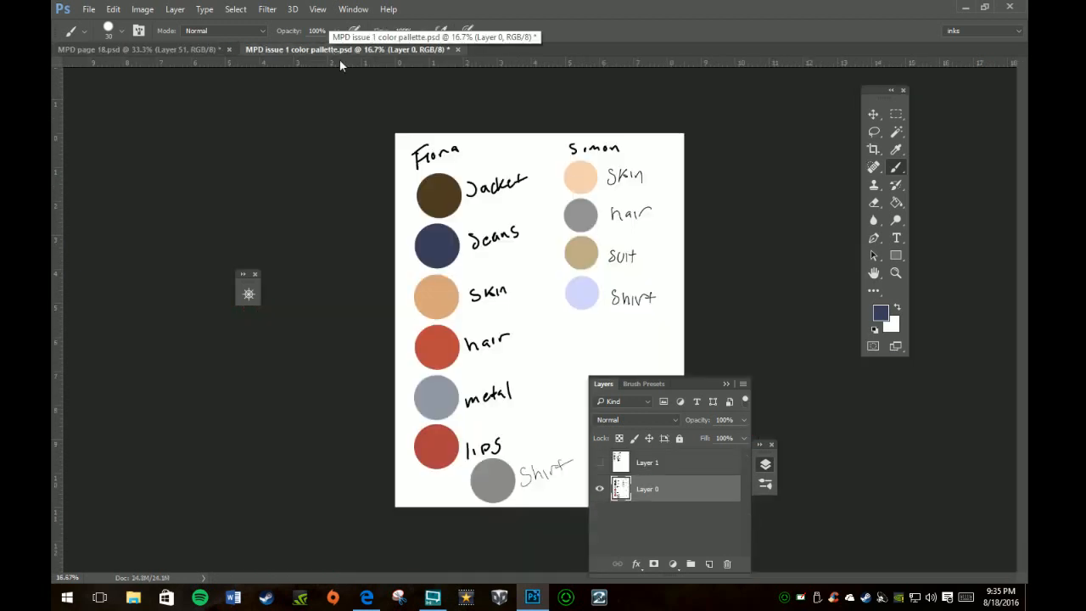
key(i)
click(433, 385)
key(b)
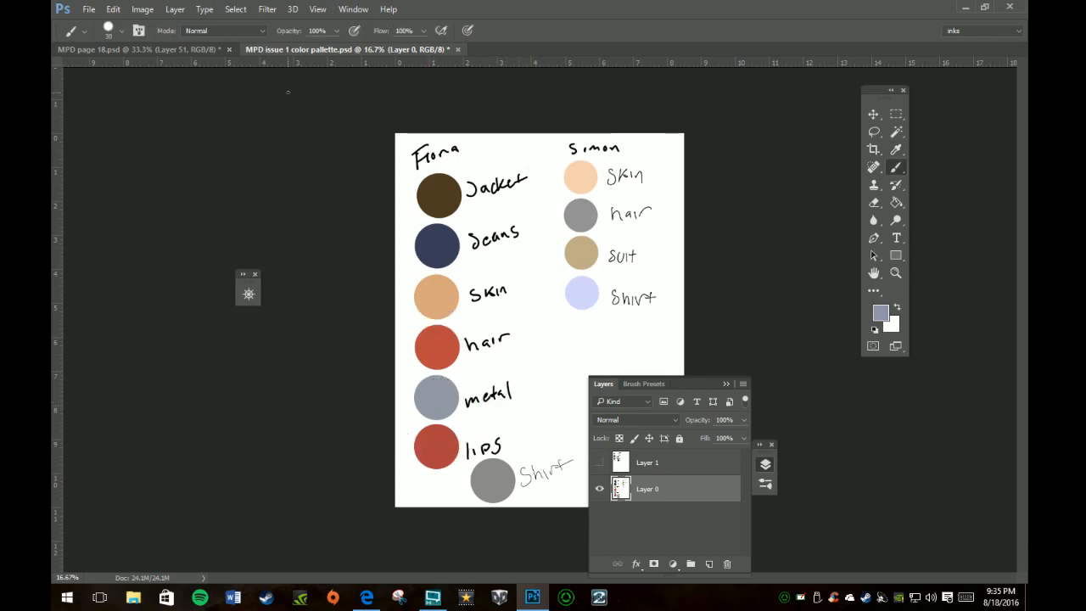
click(176, 47)
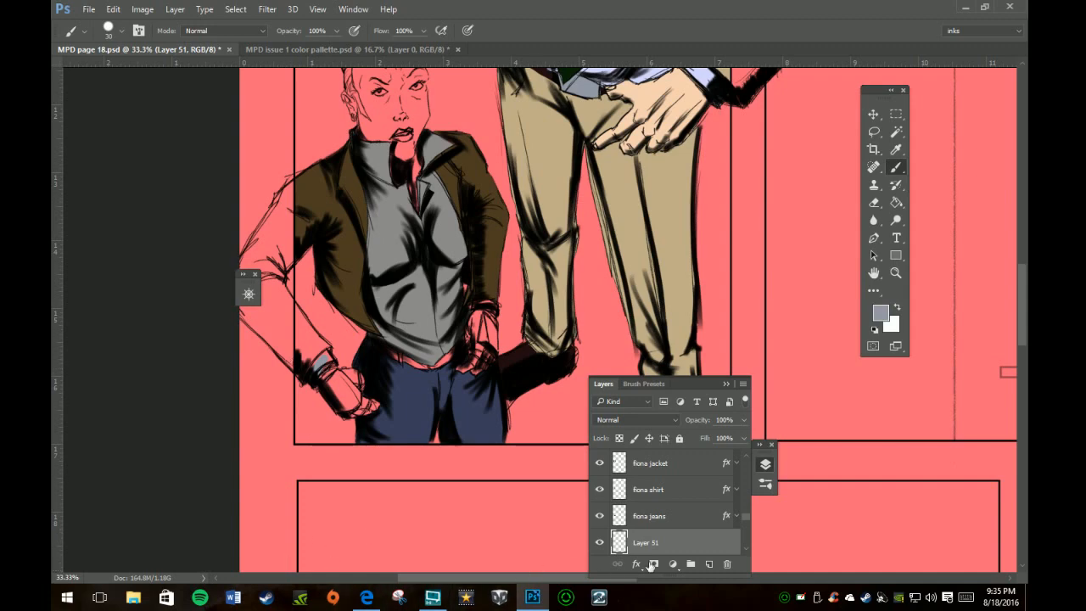
Paste the copied stroke layer style onto the new layer and paint the woman's metal wrist pieces grey-blue with a size 30 brush
right_click(667, 543)
click(702, 332)
mouse_move(325, 354)
mouse_down()
mouse_move(319, 376)
mouse_move(337, 374)
mouse_move(334, 405)
mouse_move(356, 392)
mouse_move(337, 382)
mouse_move(339, 400)
mouse_move(351, 392)
mouse_up()
mouse_move(487, 341)
mouse_down()
mouse_move(484, 319)
mouse_move(492, 334)
mouse_up()
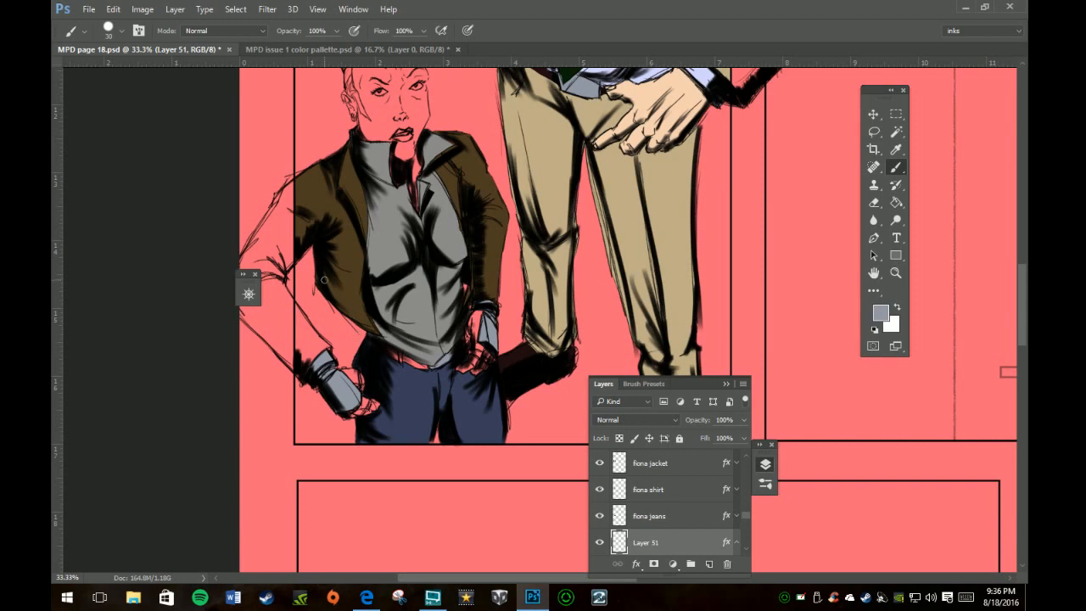
Rename the layer holding the metal colour to "fiona metal" and collapse its effects list
scroll(325, 281, up, 3)
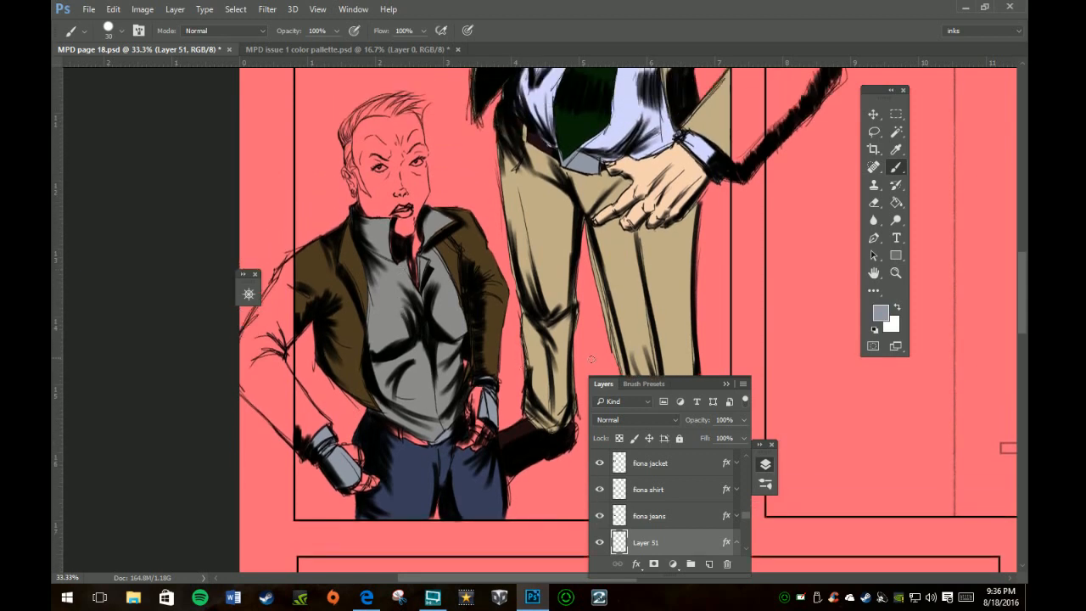
double_click(647, 544)
text(fiona metal)
key(Return)
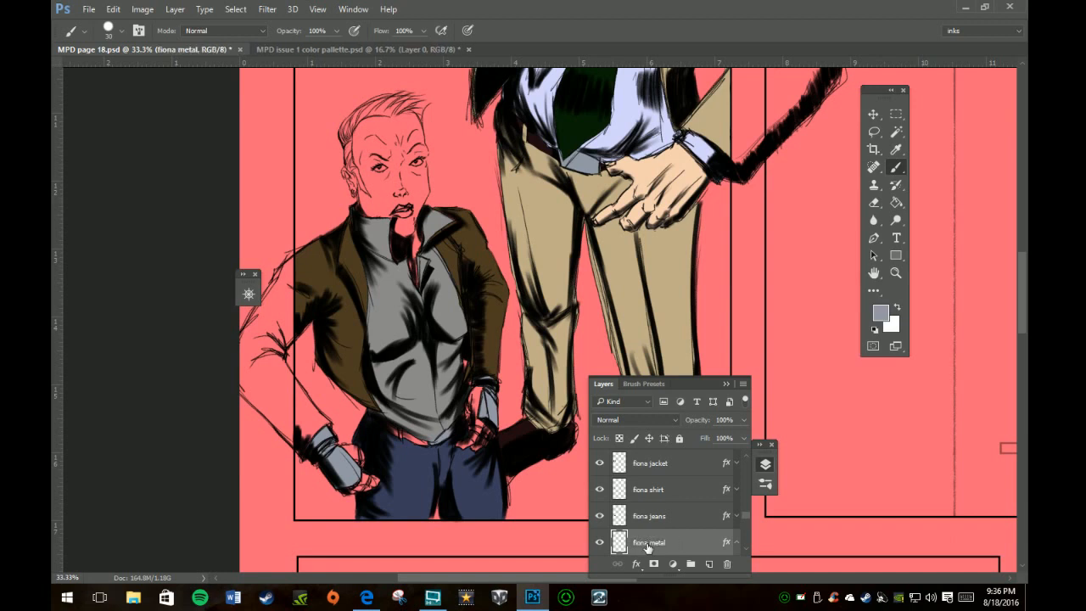
scroll(672, 466, down, 2)
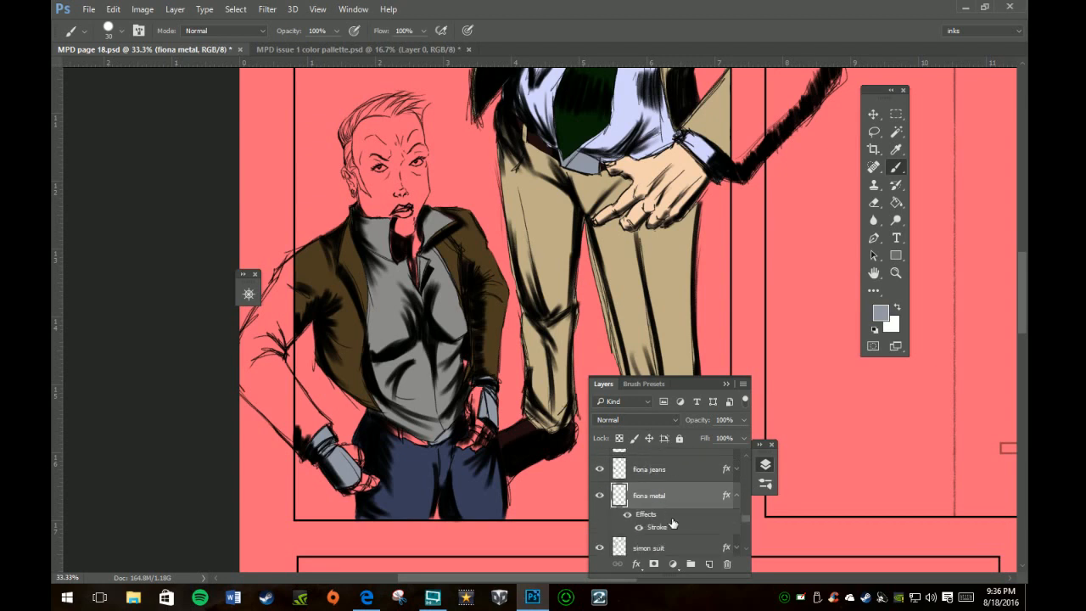
click(737, 501)
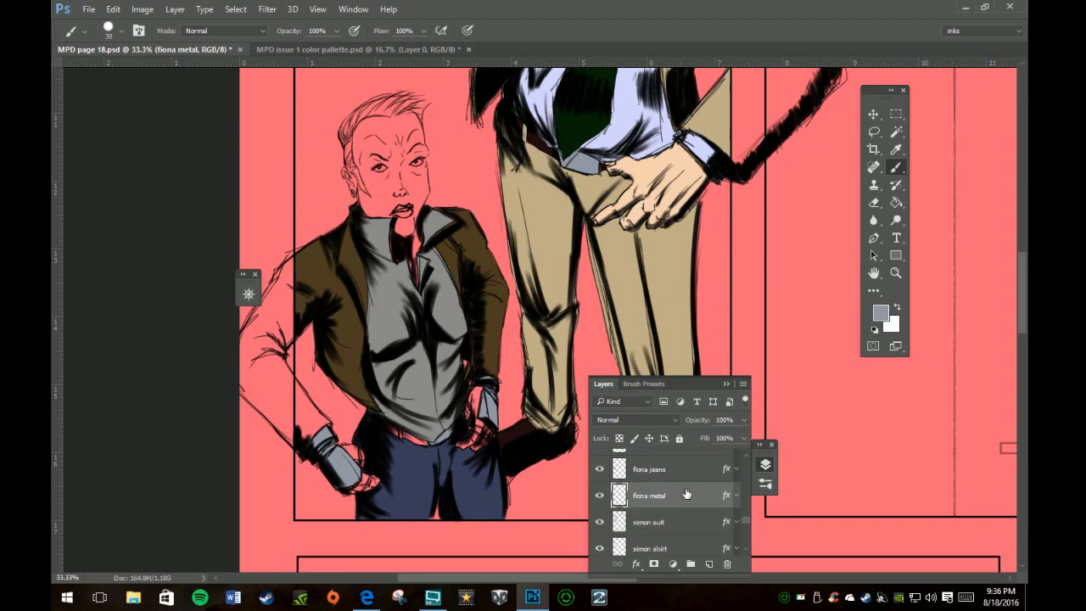
Add a new layer between "fiona metal" and "simon suit"
scroll(687, 492, down, 3)
scroll(687, 489, up, 1)
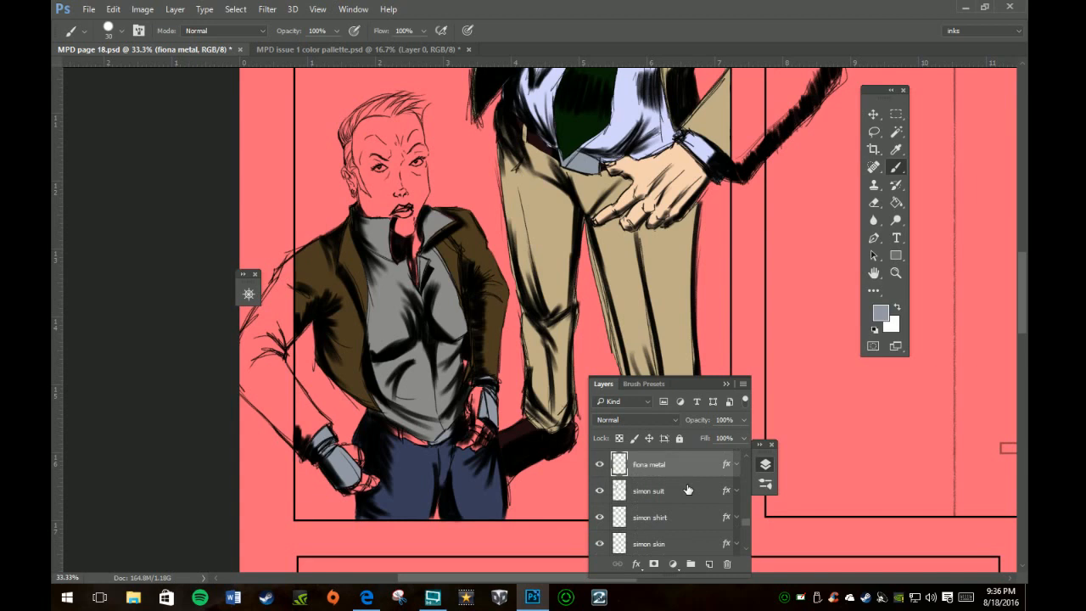
scroll(687, 489, up, 4)
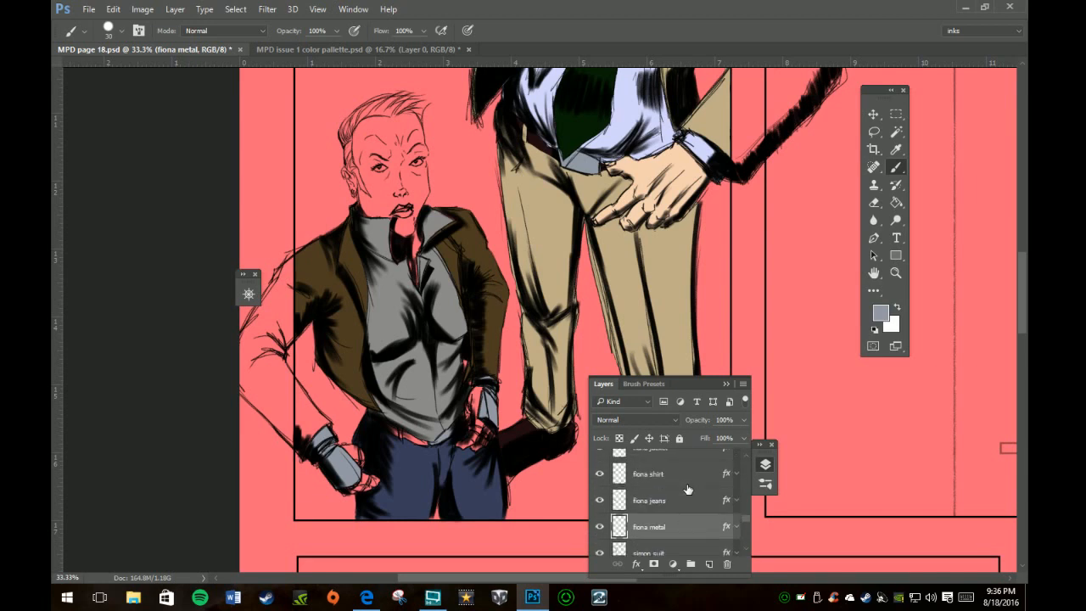
scroll(687, 490, down, 4)
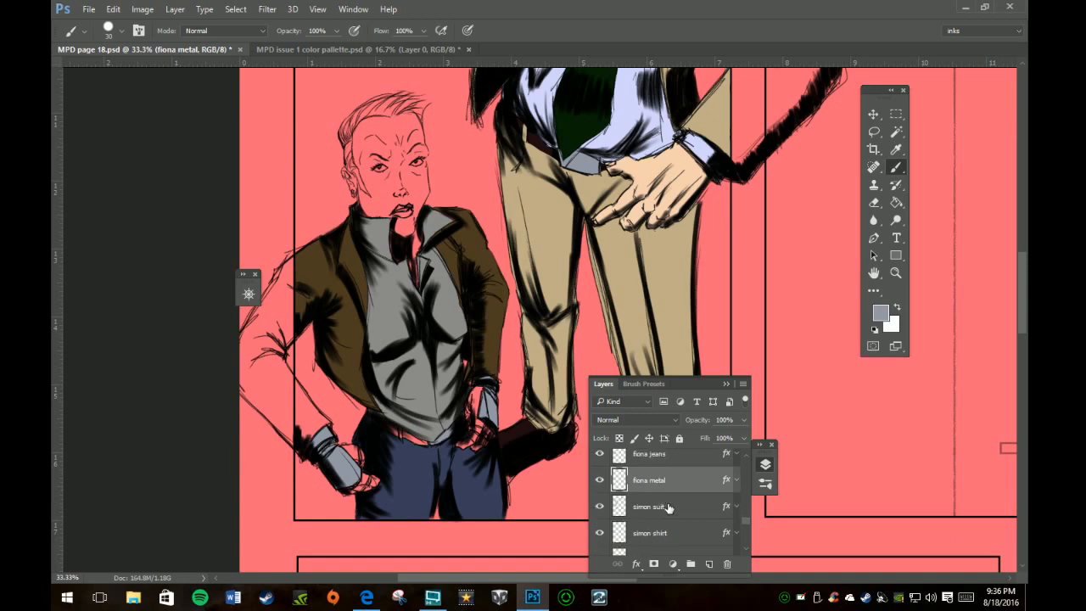
click(667, 507)
click(712, 564)
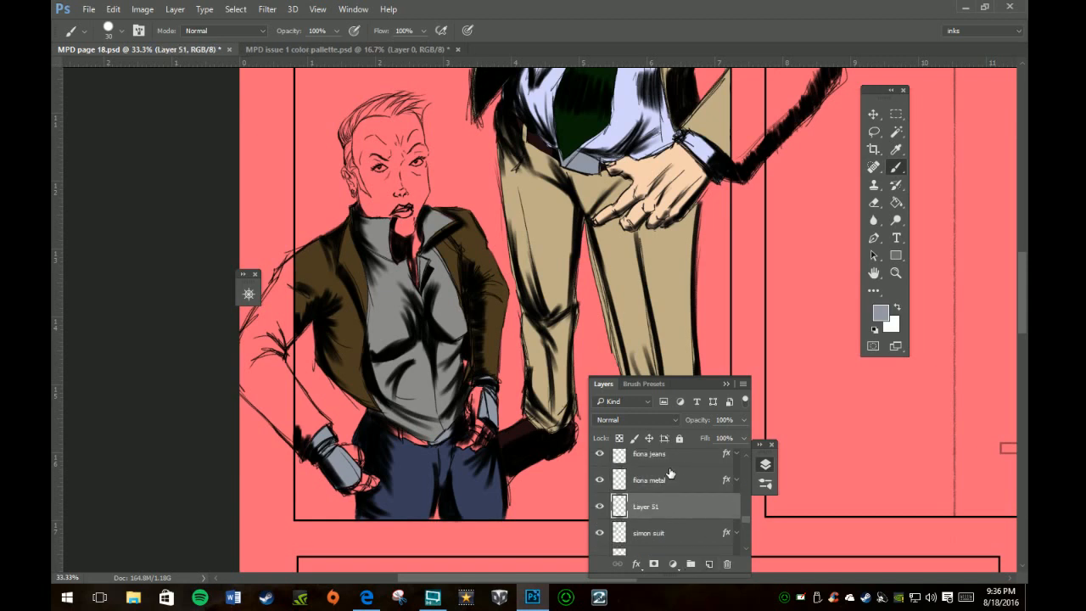
Sample Fiona's skin colour from the palette document and return to the comic page with the Brush tool
click(324, 47)
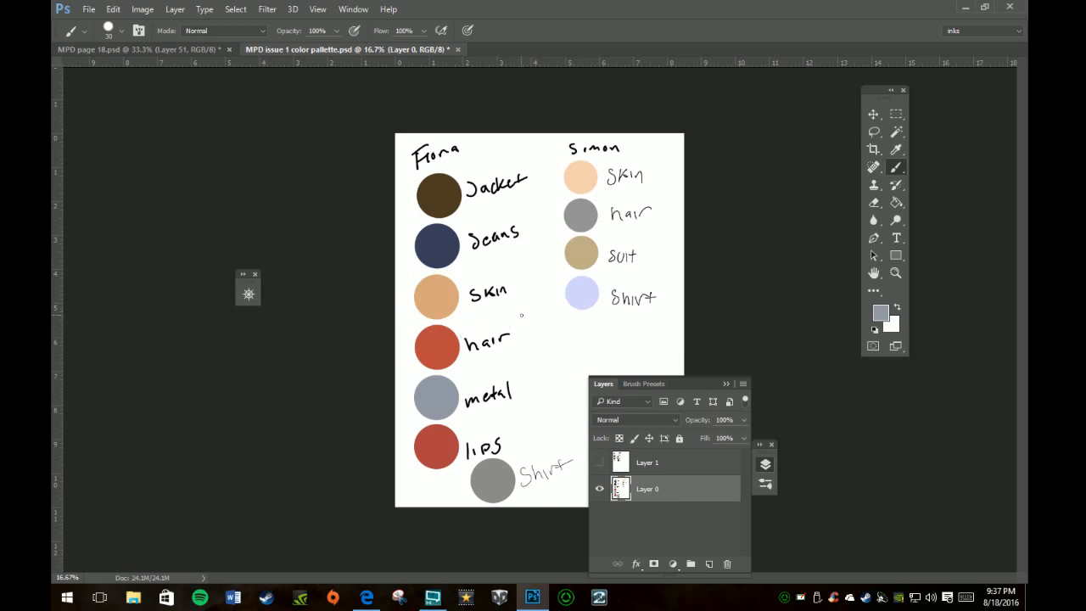
key(i)
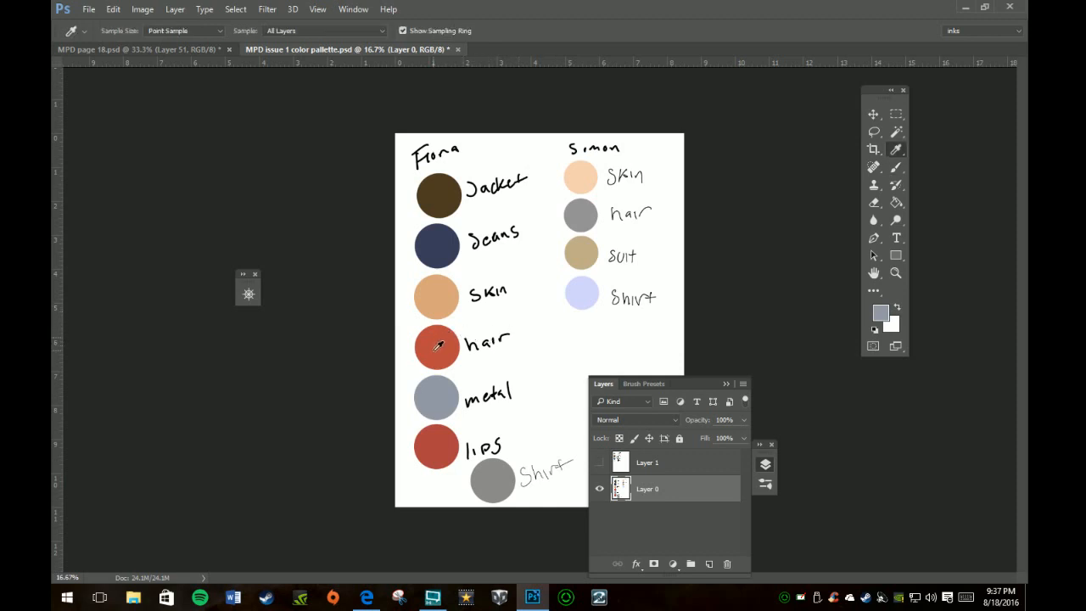
click(434, 292)
click(140, 49)
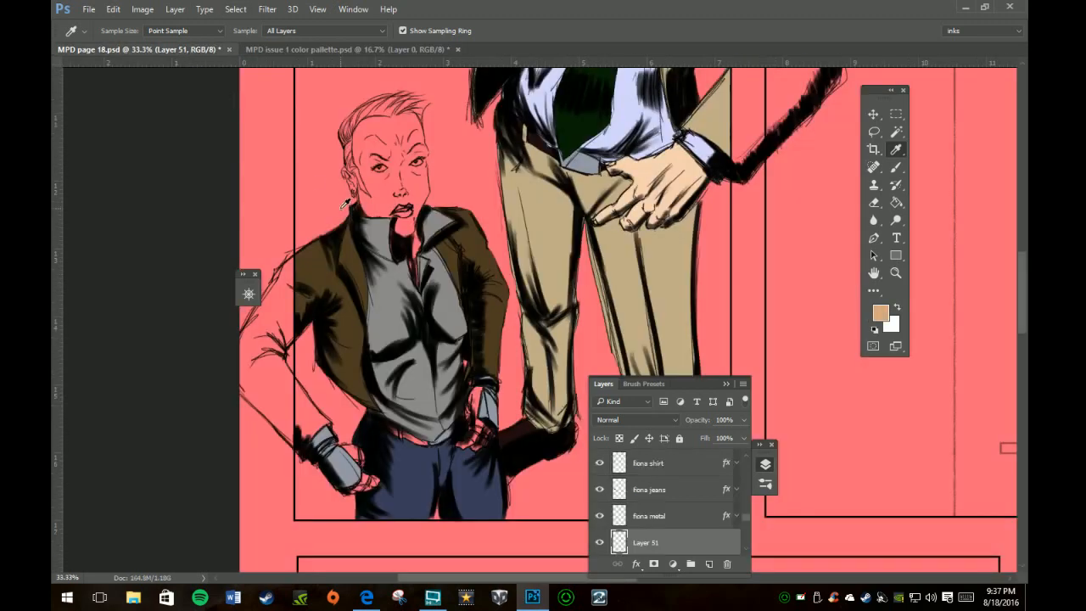
key(b)
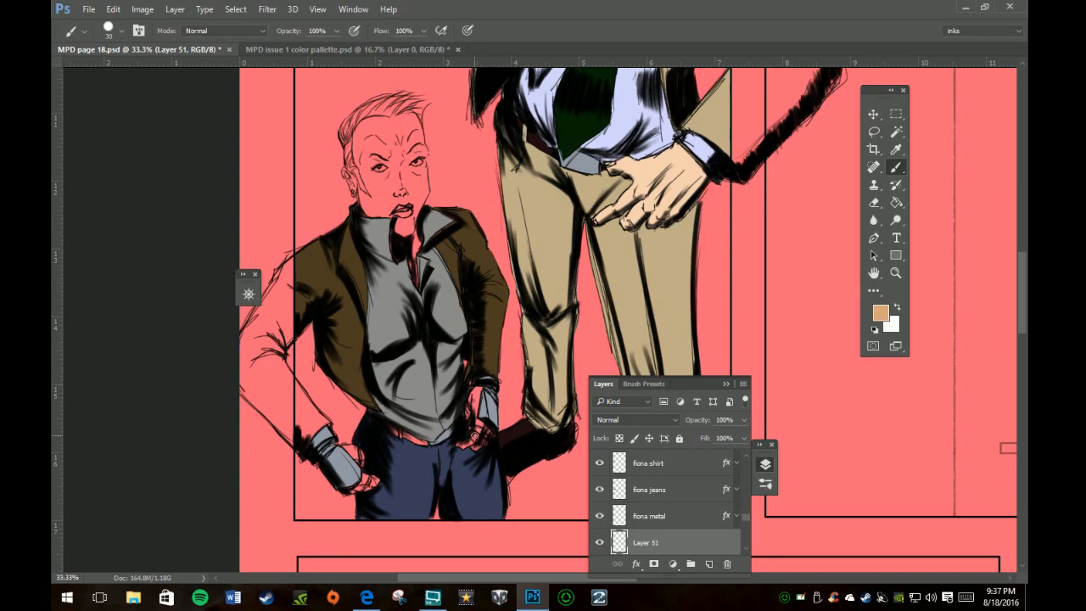
Paste the stroke layer style onto the new layer, paint skin tone on the woman's hands and ear, and erase the spill beside the ear
mouse_move(474, 437)
mouse_down()
mouse_move(460, 445)
mouse_move(480, 447)
mouse_up()
right_click(651, 543)
click(688, 326)
mouse_move(380, 491)
mouse_down()
mouse_move(379, 475)
mouse_move(375, 483)
mouse_up()
mouse_move(369, 205)
mouse_down()
mouse_move(364, 216)
mouse_move(347, 179)
mouse_up()
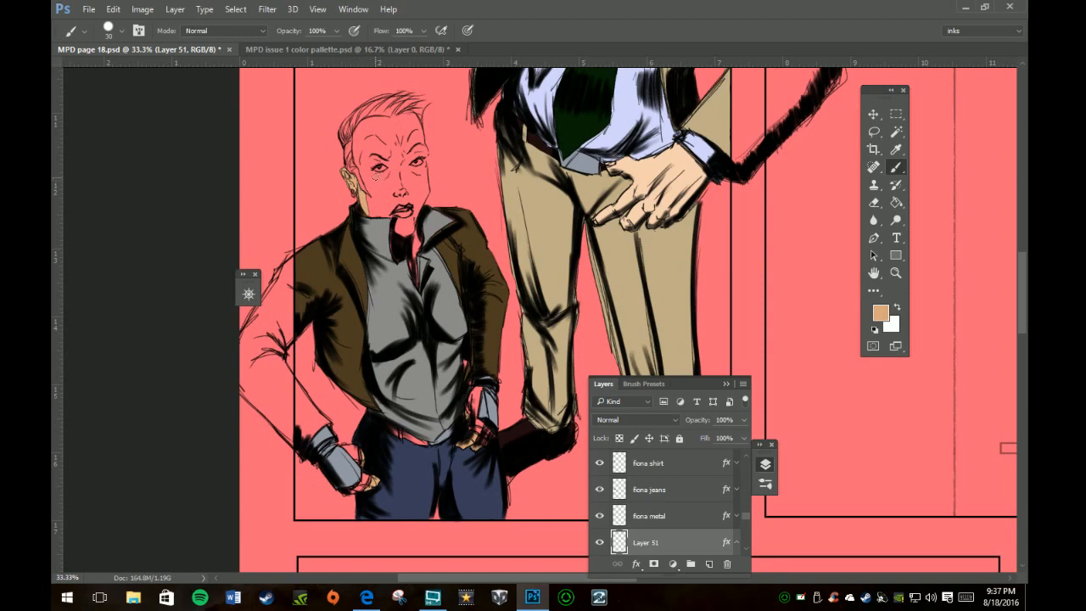
key(e)
drag(342, 195, 345, 188)
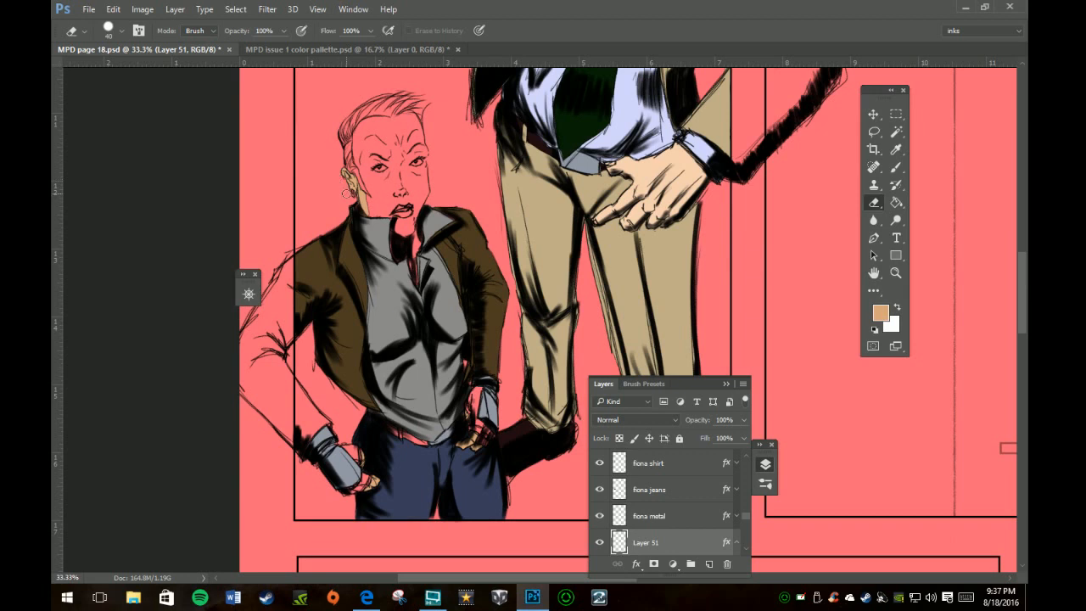
Paint skin tone over the woman's forehead and the cheek beside her ear, and erase it from inside the eye
key(b)
mouse_move(373, 207)
mouse_down()
mouse_move(364, 136)
mouse_move(379, 197)
mouse_move(356, 140)
mouse_move(356, 150)
mouse_move(377, 119)
mouse_move(397, 129)
mouse_move(404, 109)
mouse_move(417, 158)
mouse_move(406, 160)
mouse_move(411, 125)
mouse_move(398, 158)
mouse_move(403, 127)
mouse_move(391, 149)
mouse_move(369, 147)
mouse_move(384, 200)
mouse_up()
key(e)
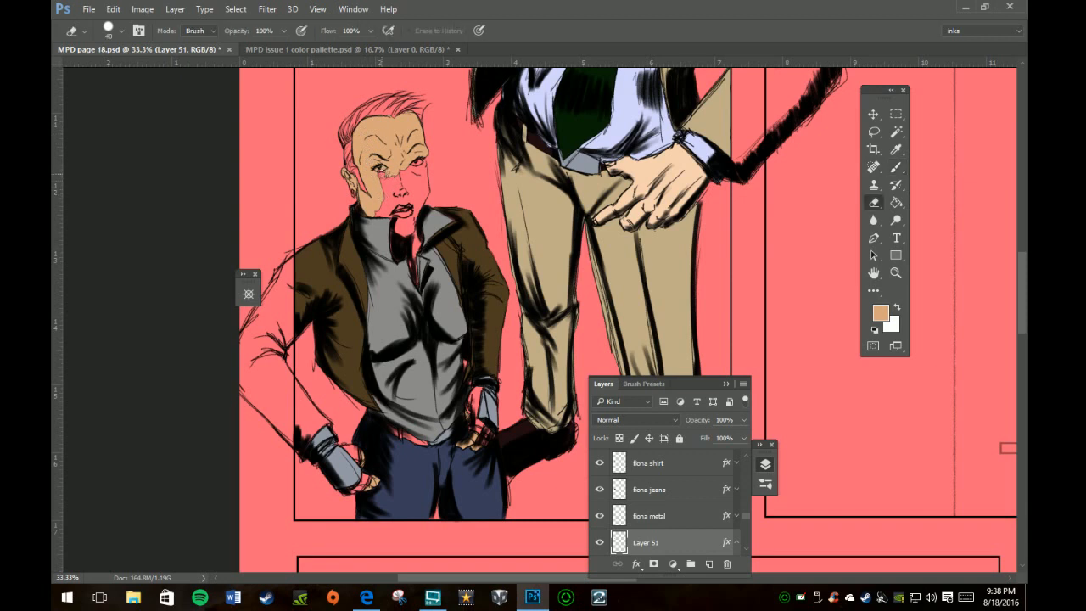
drag(379, 169, 386, 169)
key(b)
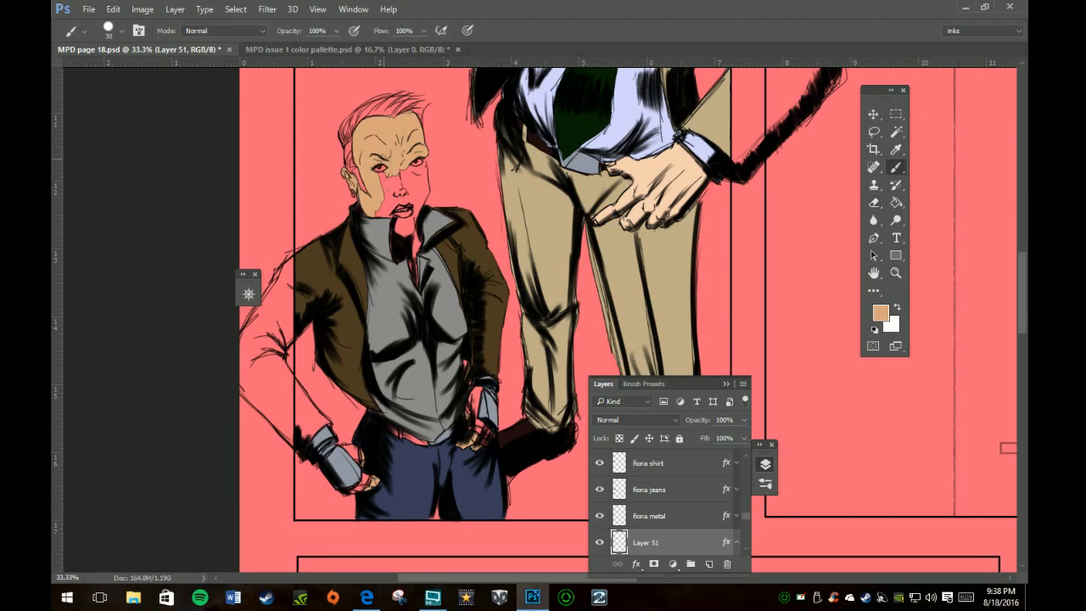
Fill the rest of the woman's face and her neck with skin tone, leaving the eyes and lips unpainted
click(376, 176)
mouse_move(418, 169)
mouse_down()
mouse_move(421, 212)
mouse_move(392, 221)
mouse_move(402, 225)
mouse_up()
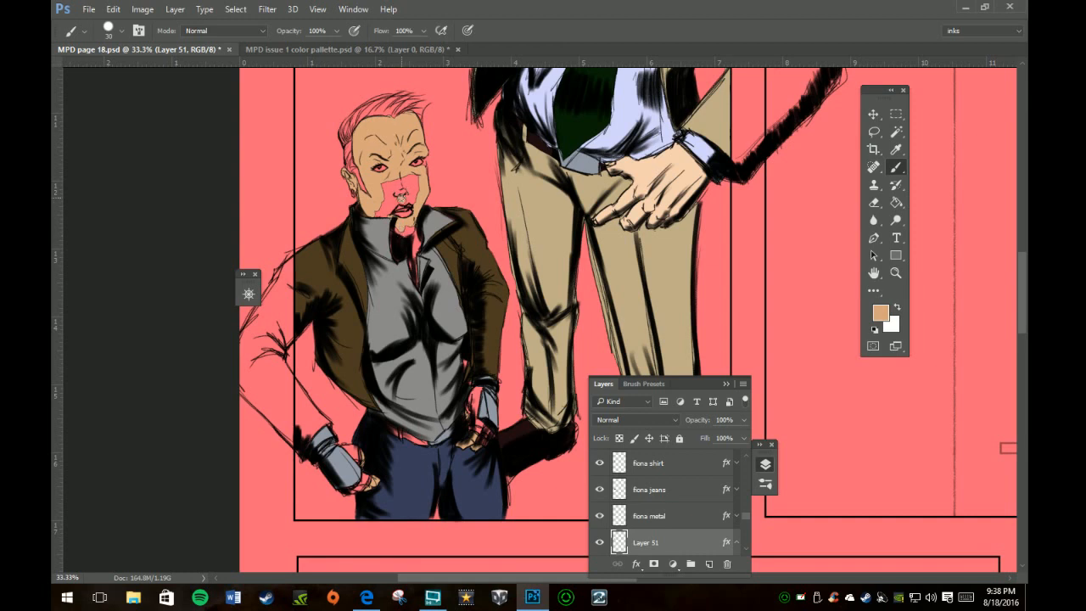
mouse_move(404, 198)
mouse_down()
mouse_move(414, 202)
mouse_move(416, 181)
mouse_move(410, 193)
mouse_move(387, 185)
mouse_move(395, 207)
mouse_move(378, 218)
mouse_move(414, 225)
mouse_up()
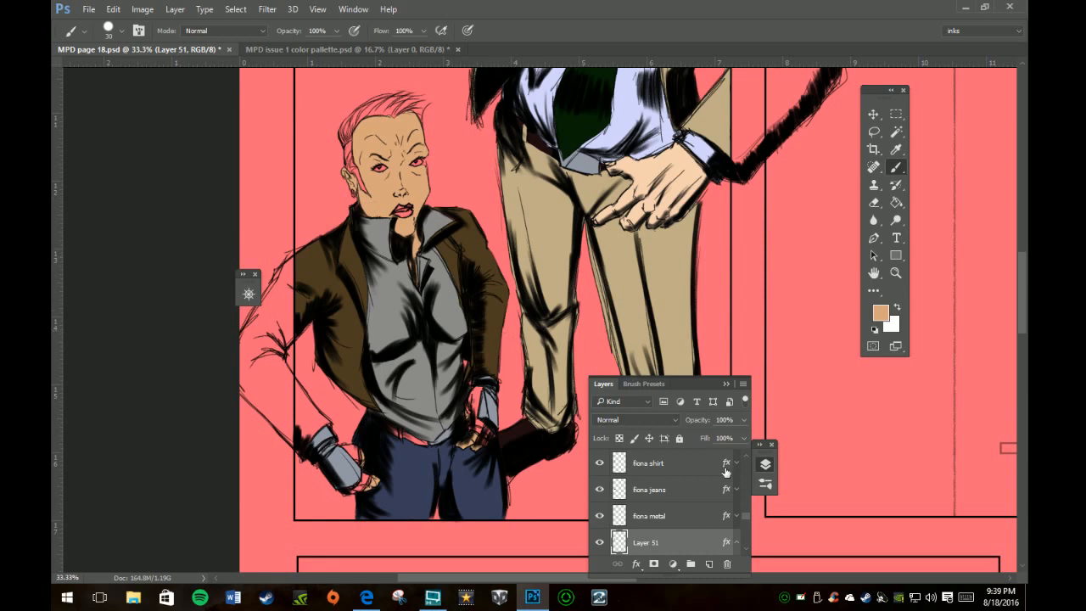
Rename the layer holding the skin colour to "fiona skin" and collapse its effects list
click(654, 528)
double_click(647, 511)
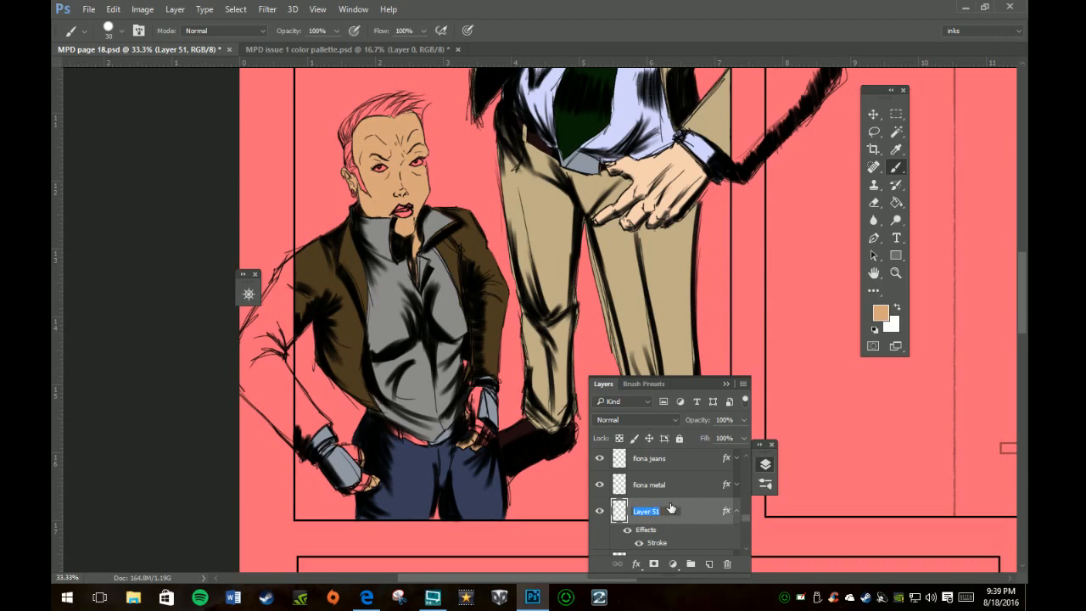
text(fiona skin)
key(Return)
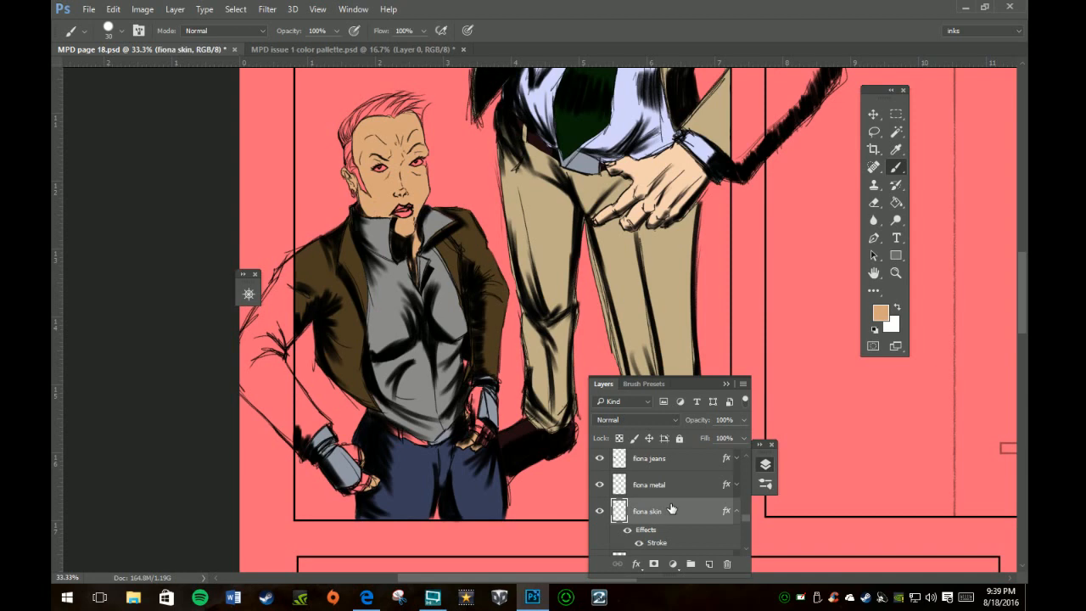
click(736, 510)
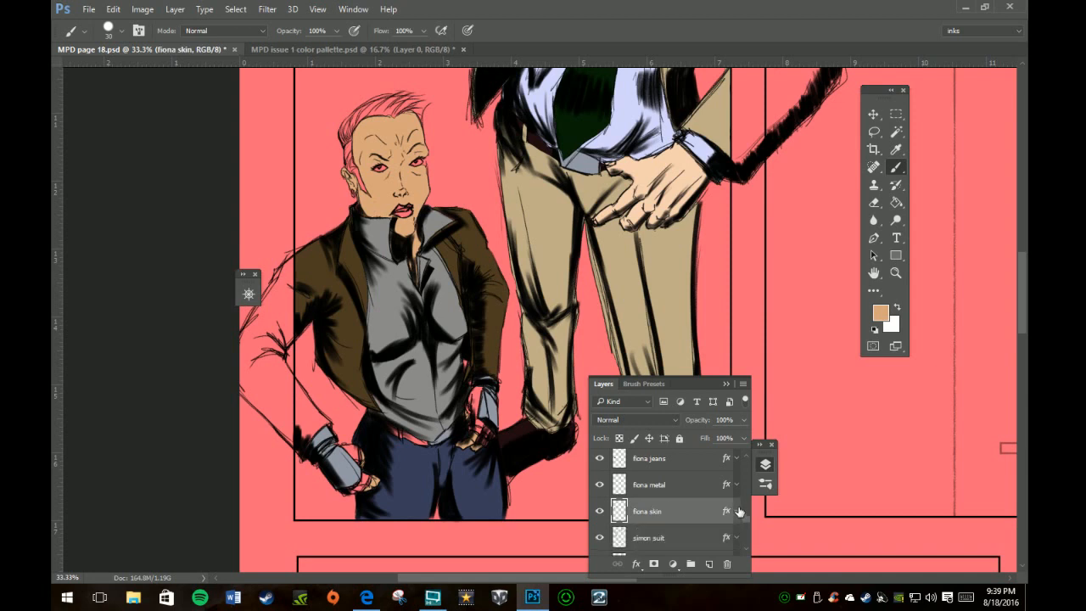
scroll(660, 503, down, 2)
scroll(661, 503, down, 4)
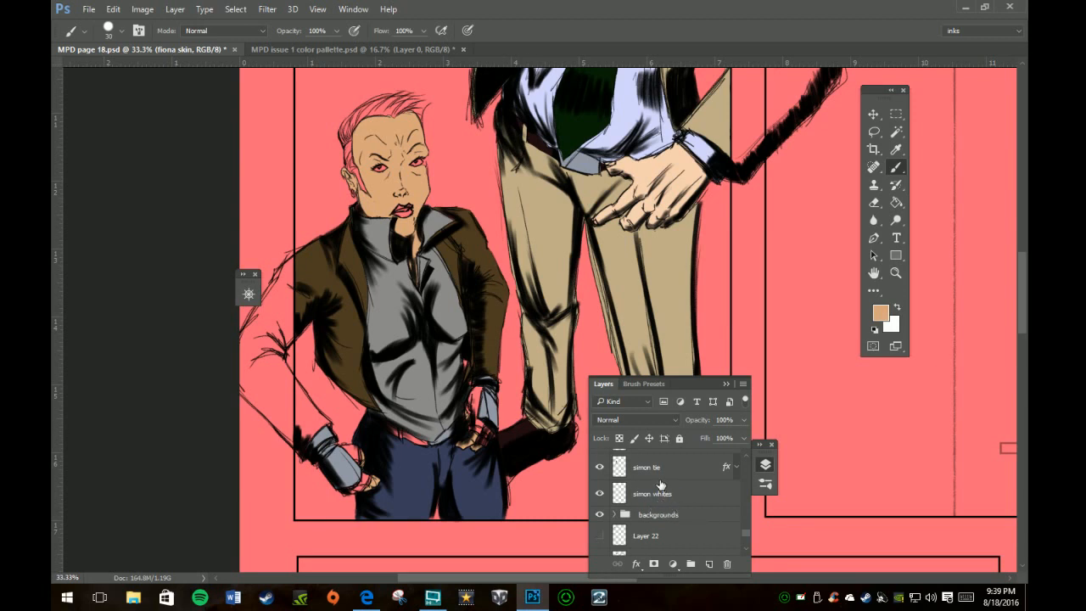
scroll(661, 485, up, 2)
scroll(661, 485, up, 4)
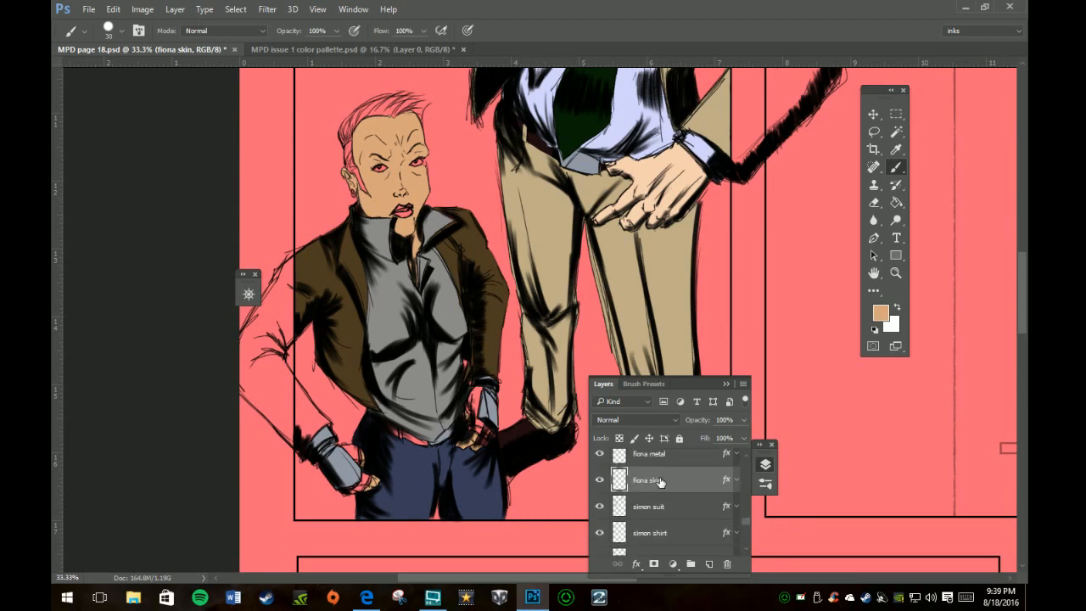
Add a new layer directly above the "simon suit" layer
click(678, 524)
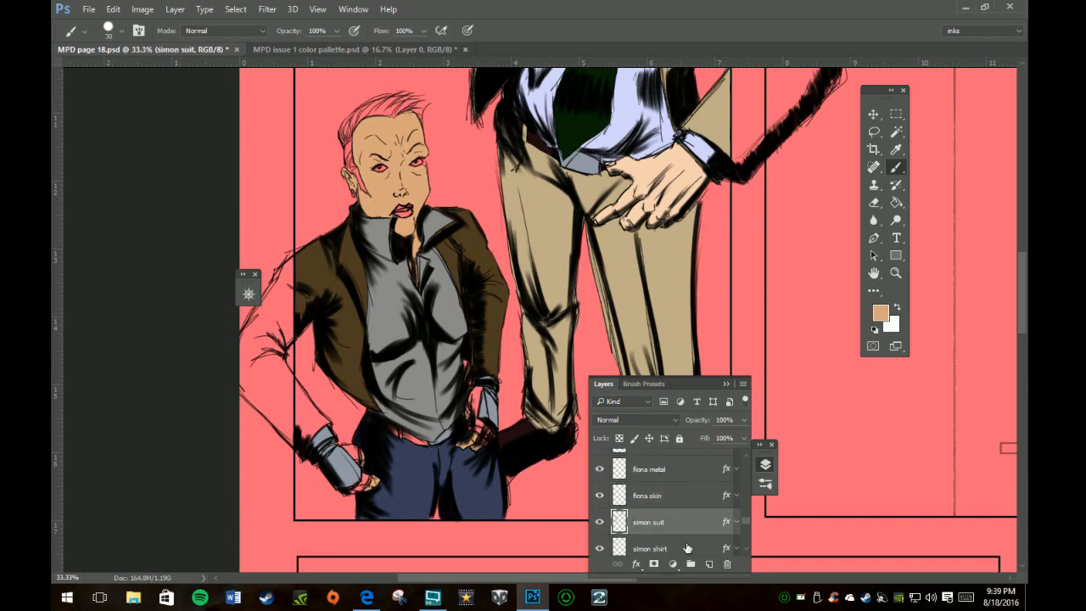
click(710, 565)
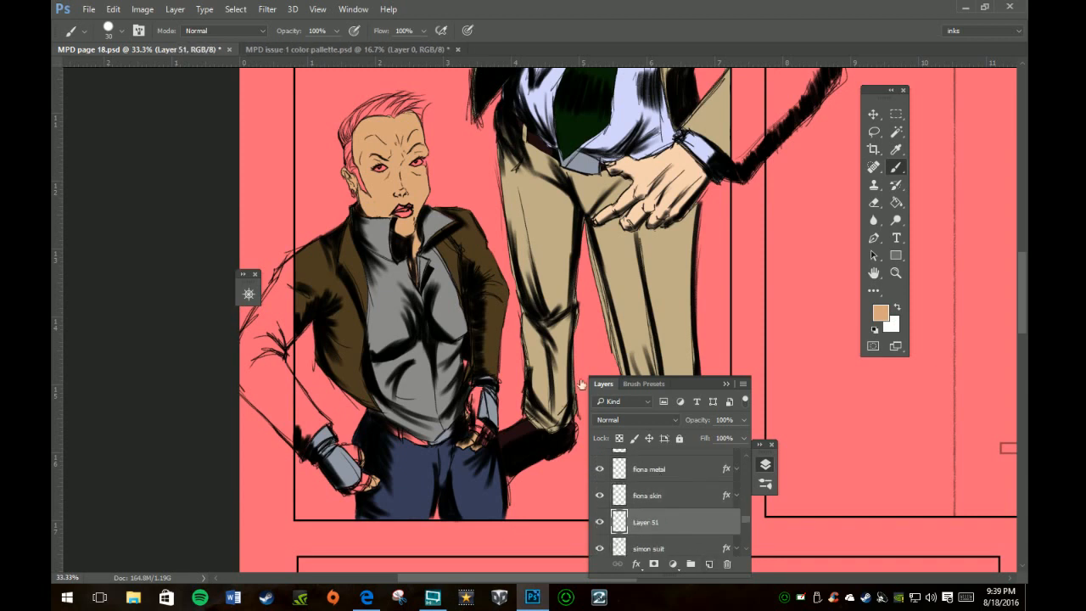
click(328, 50)
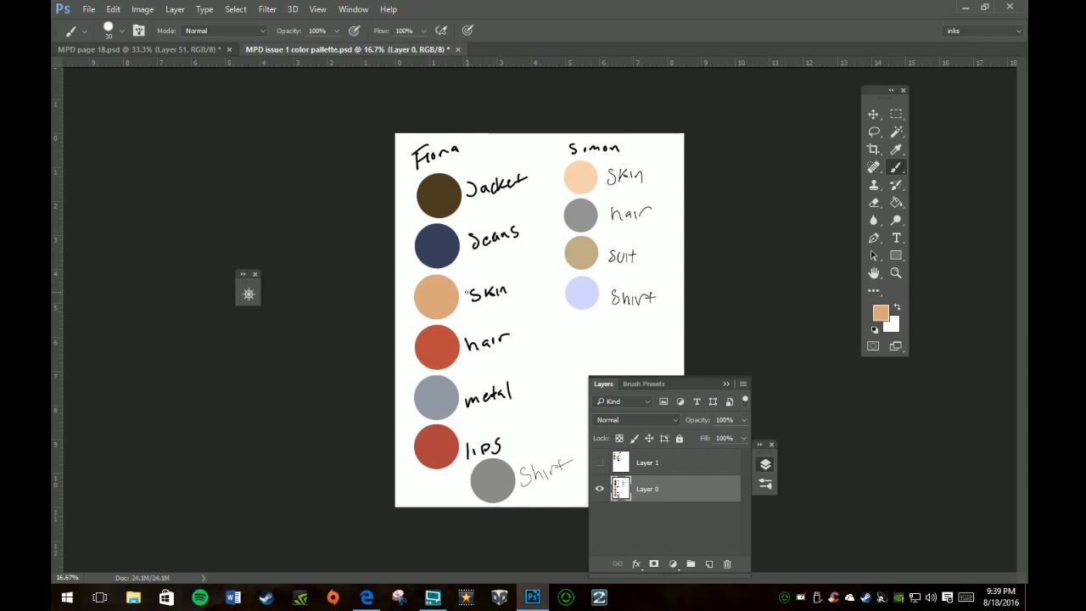
key(i)
click(445, 298)
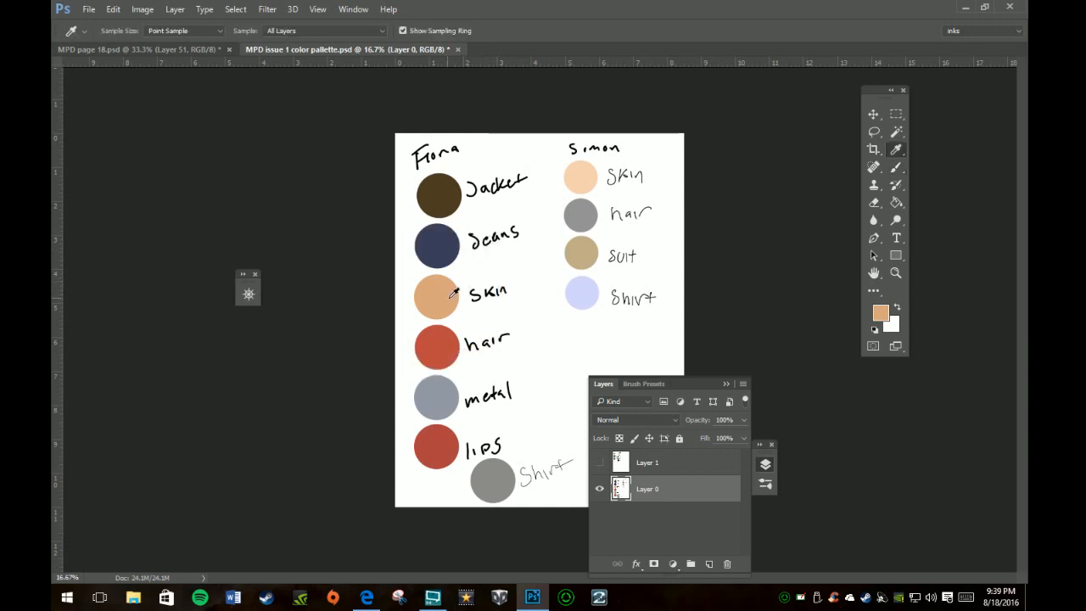
key(b)
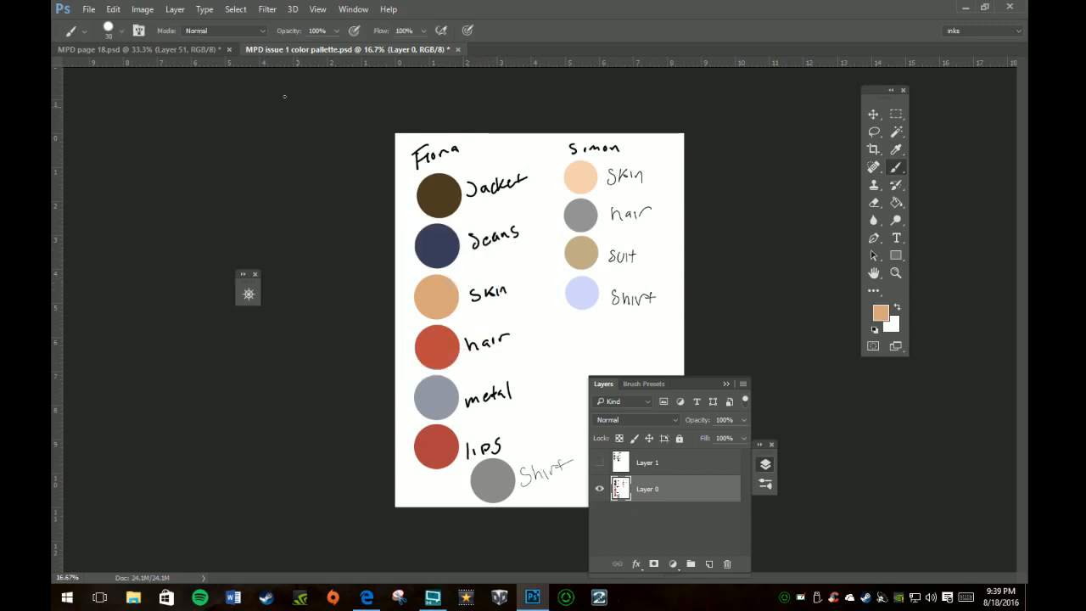
click(189, 49)
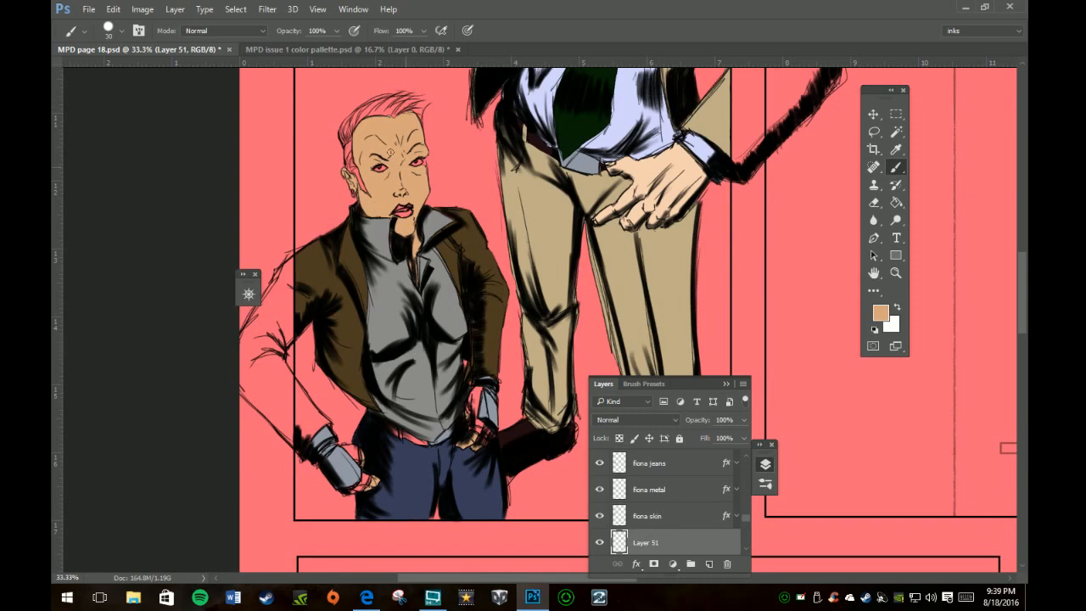
Sample Fiona's hair red from the palette document and paint the woman's hair on the new layer, tidying its edges
click(317, 50)
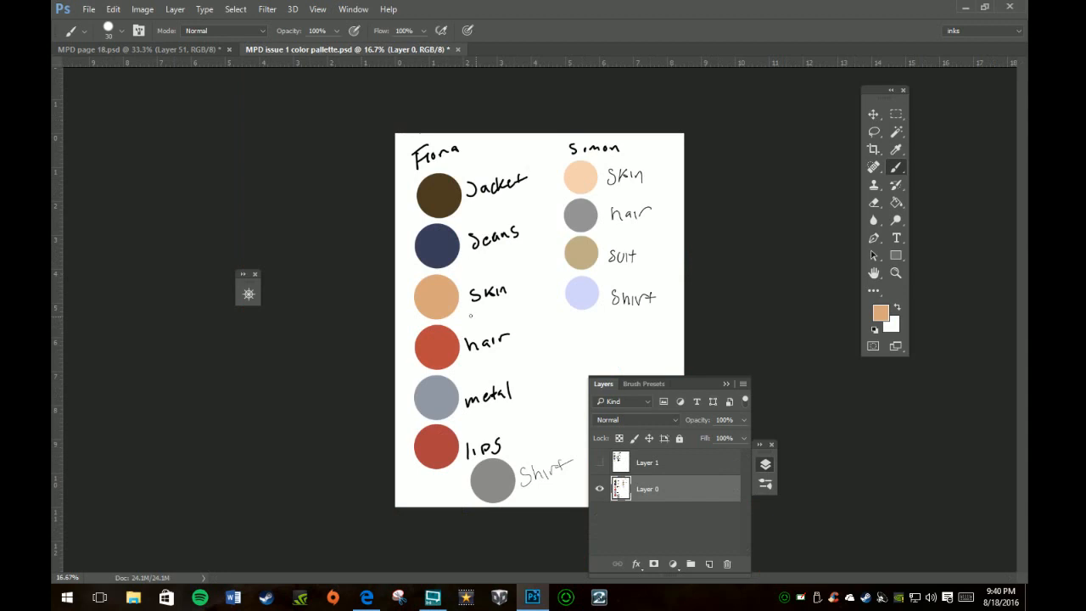
alt+click(444, 348)
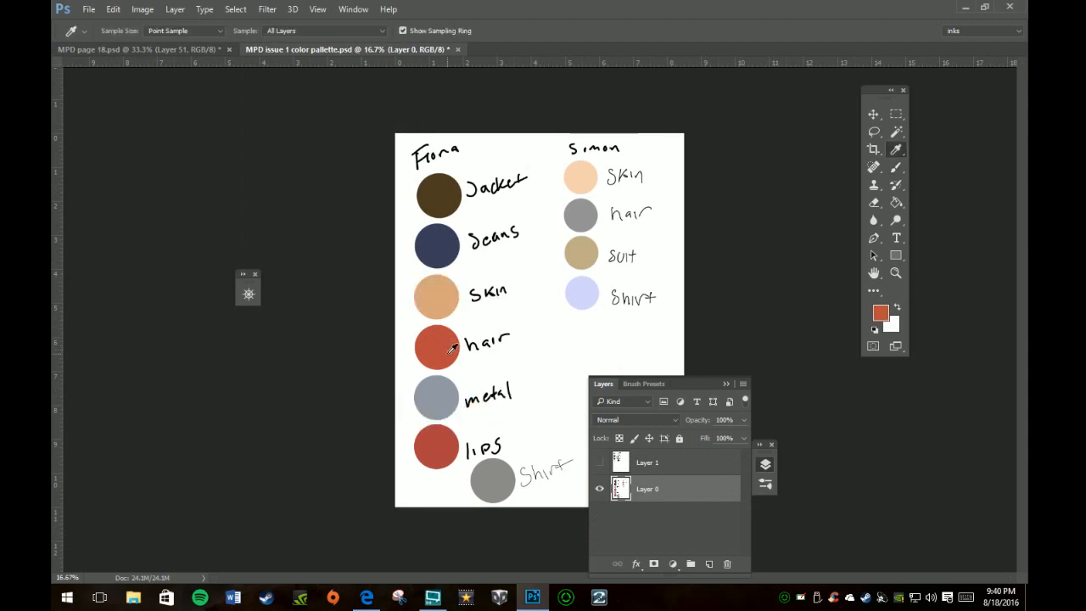
click(198, 49)
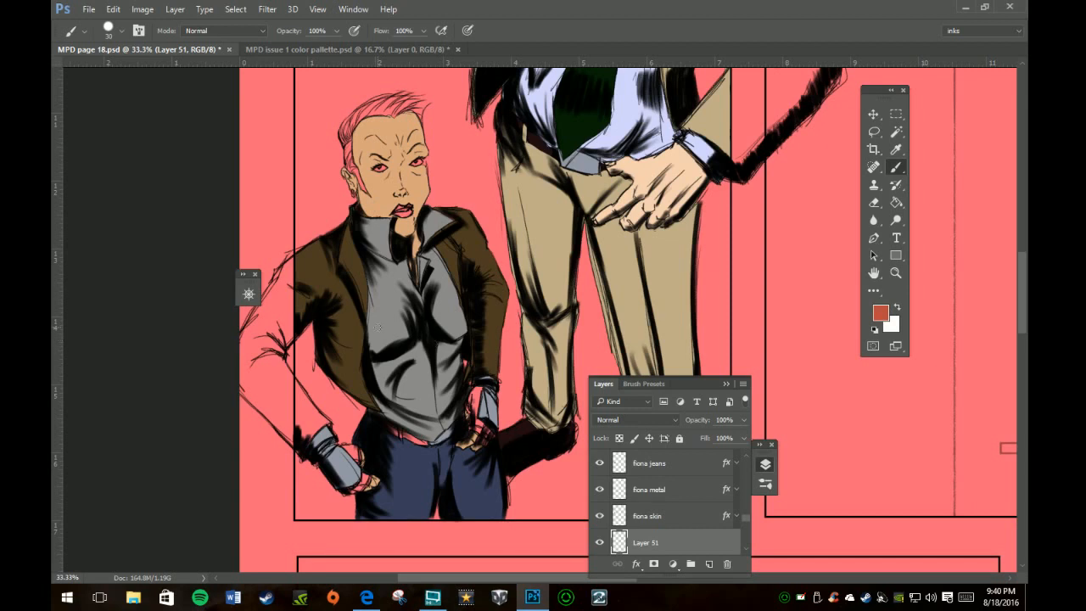
mouse_move(360, 175)
mouse_down()
mouse_move(361, 192)
mouse_move(343, 132)
mouse_move(360, 110)
mouse_move(403, 100)
mouse_move(418, 115)
mouse_move(411, 101)
mouse_move(422, 99)
mouse_move(417, 123)
mouse_up()
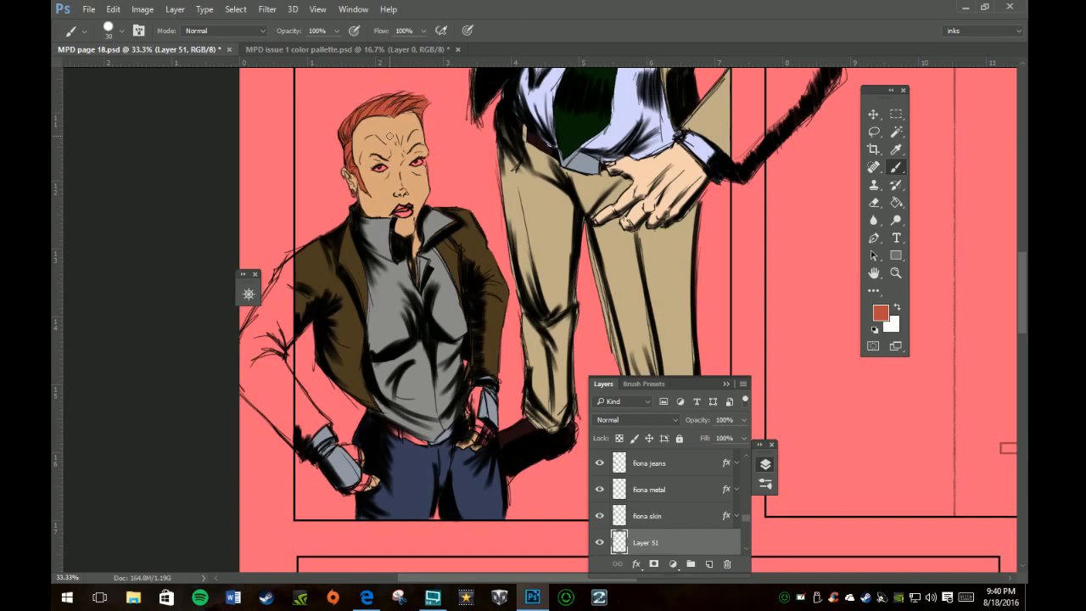
key(e)
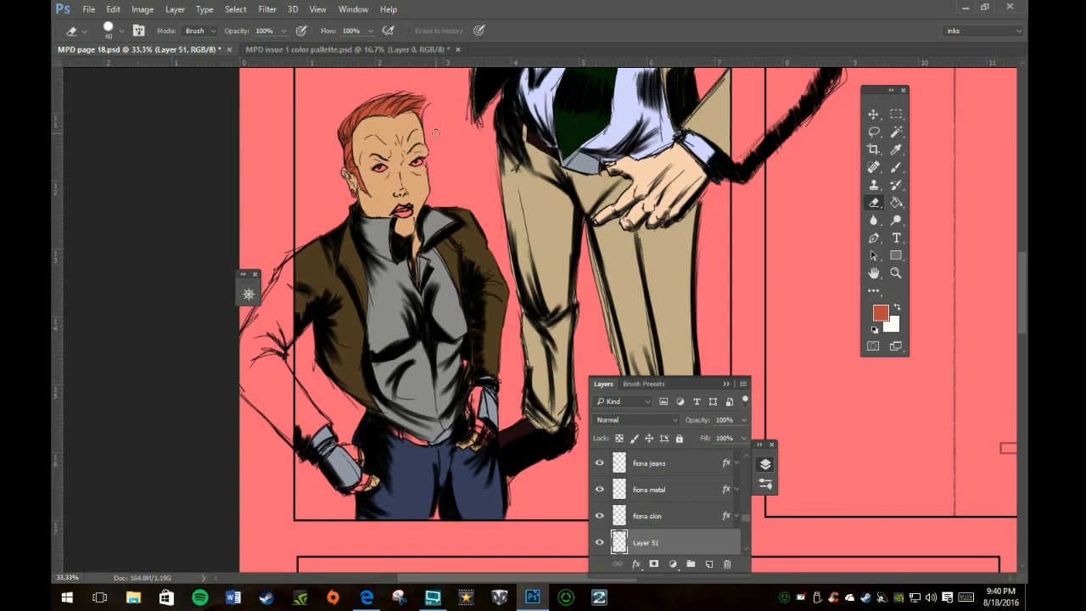
key(b)
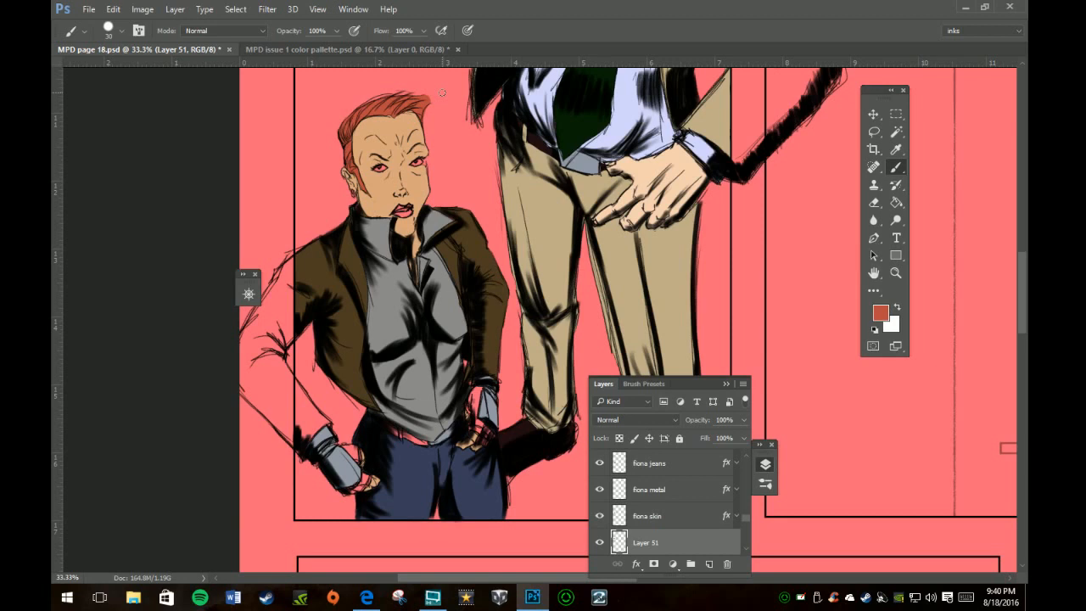
On the "fiona jeans" layer, sample the jeans blue and touch up the waistband with a smaller brush
click(685, 458)
key(i)
click(477, 493)
key(b)
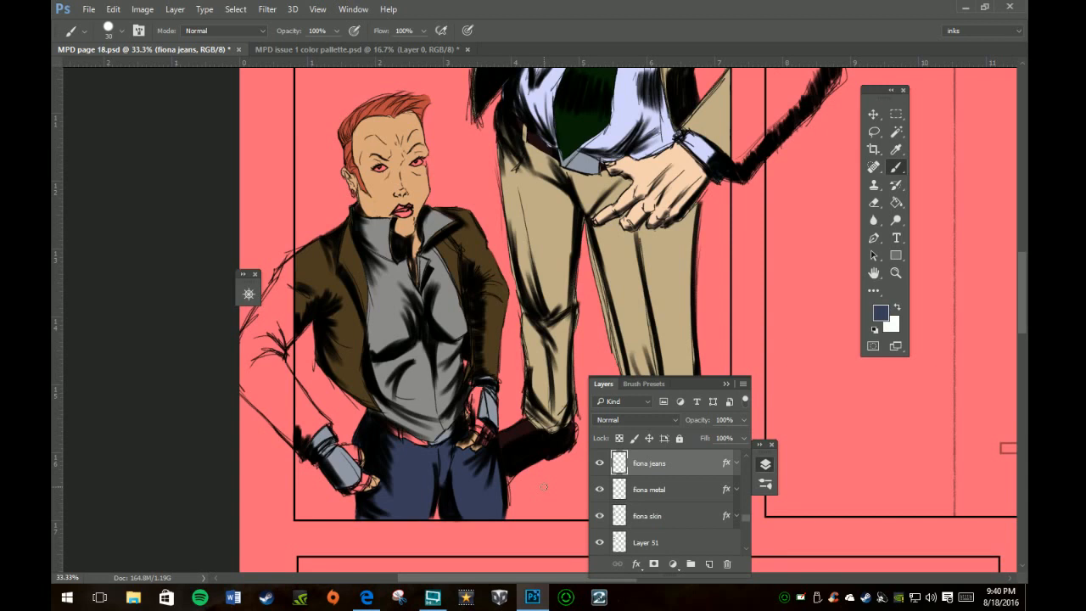
key(bracketleft)
key(bracketleft)
key(bracketleft)
drag(400, 425, 402, 435)
On the "black belt" layer, paint the woman's belt black with a 35 px brush
scroll(685, 507, down, 5)
scroll(684, 508, down, 1)
scroll(684, 507, up, 1)
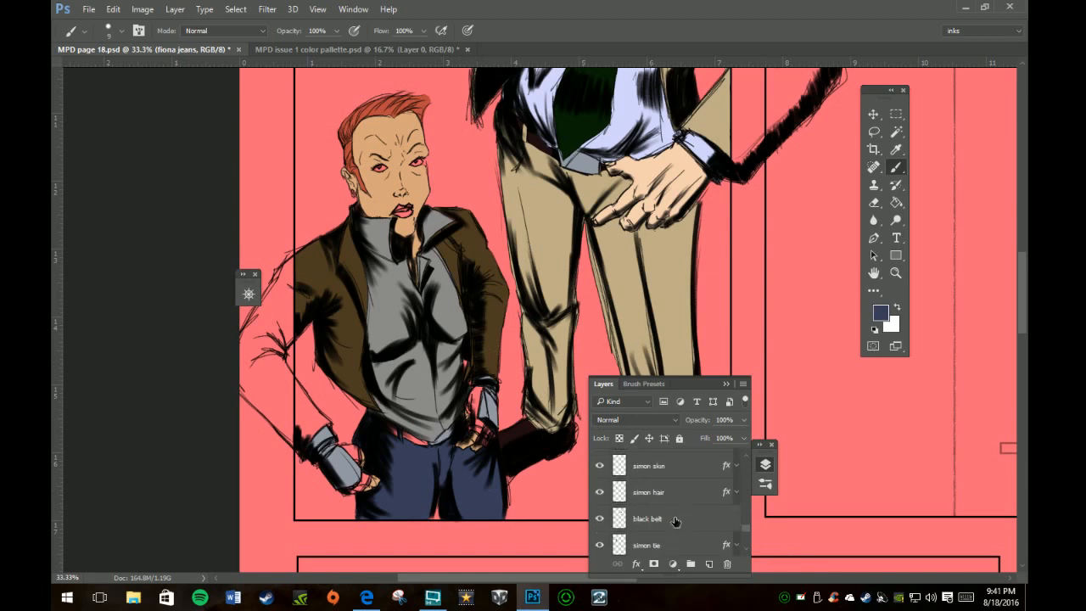
click(678, 517)
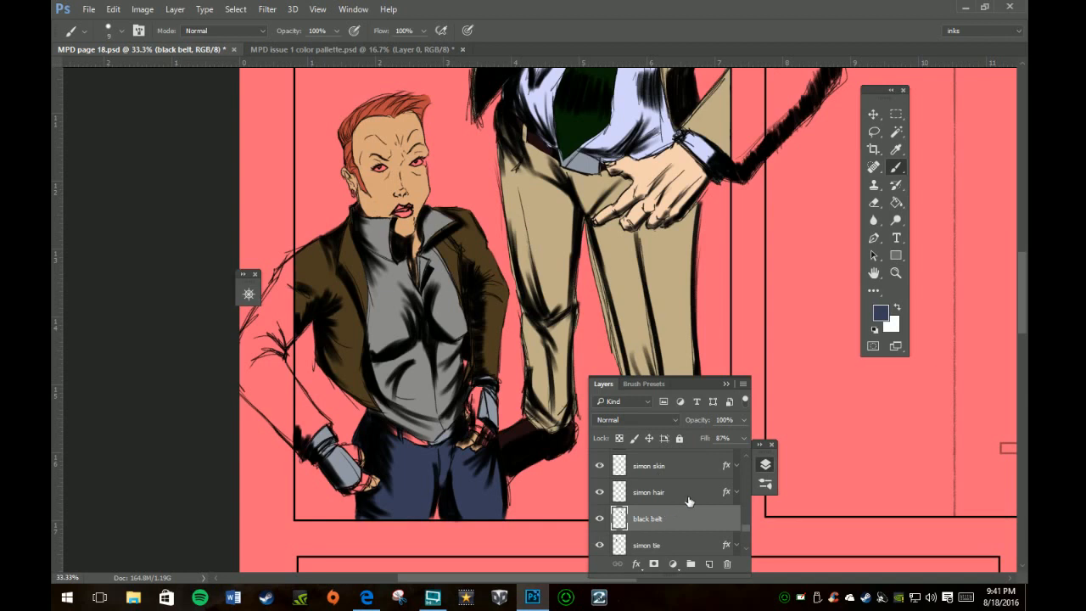
click(874, 330)
key(bracketright)
key(bracketright)
key(bracketright)
key(bracketright)
key(bracketright)
key(bracketright)
drag(396, 434, 421, 444)
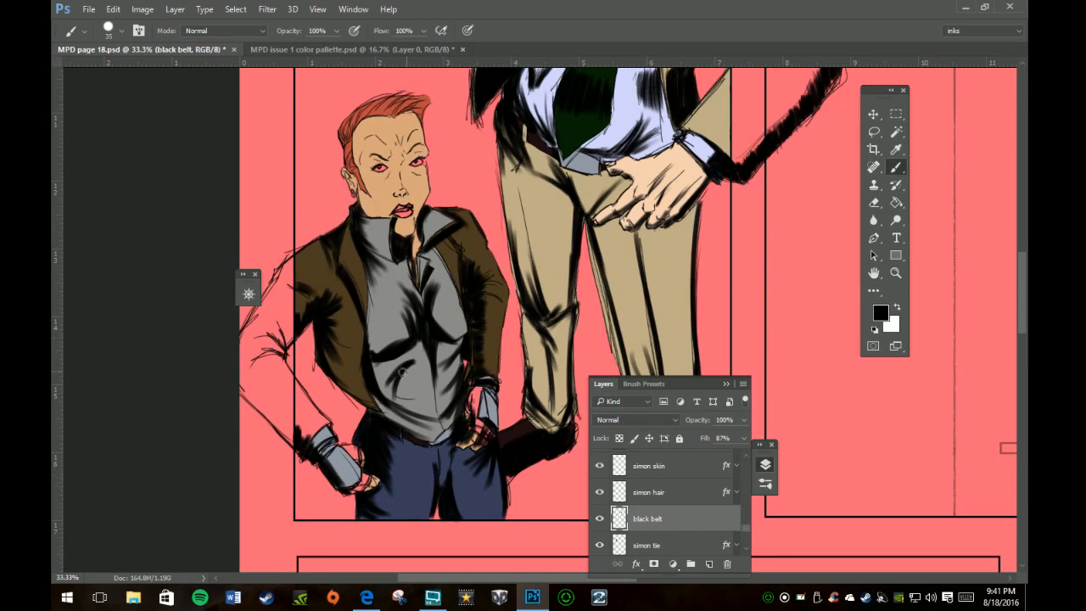
Sample the jacket brown, darken it, and paint the woman's gloves on both hands with it
key(i)
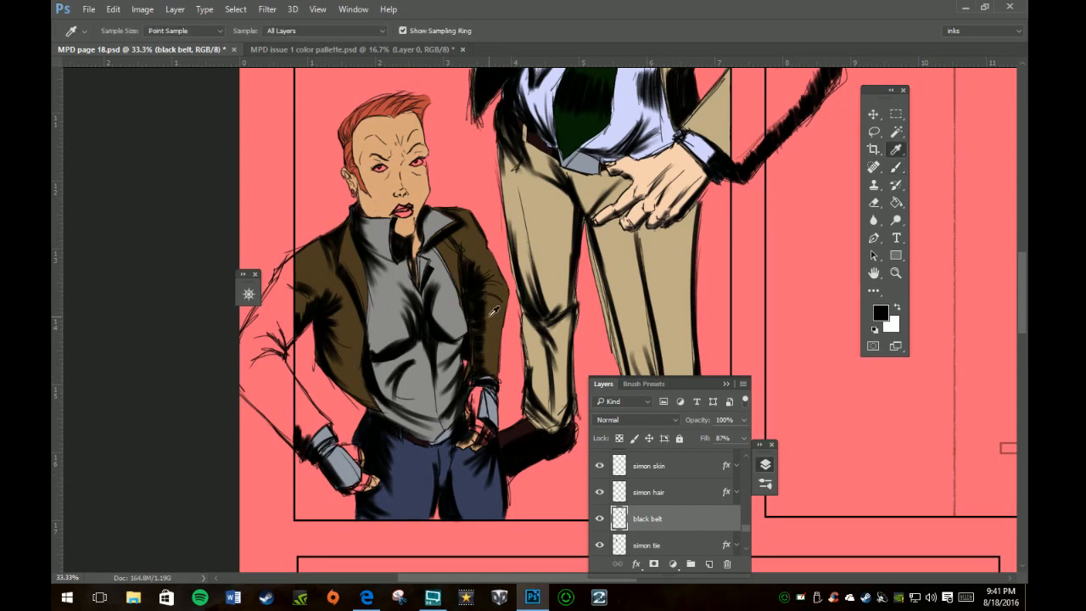
click(492, 323)
click(880, 312)
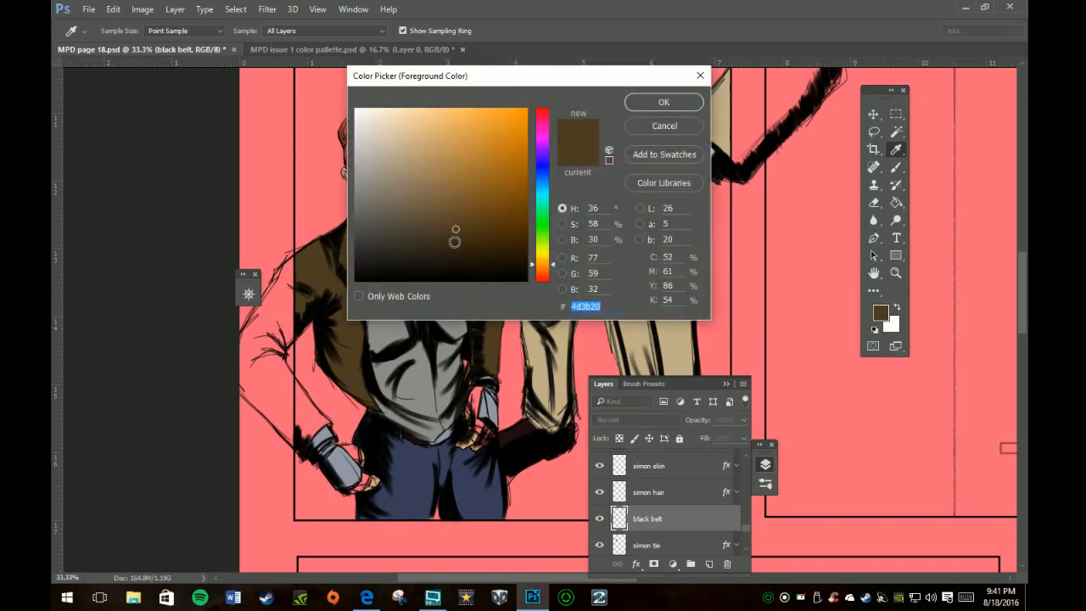
click(678, 100)
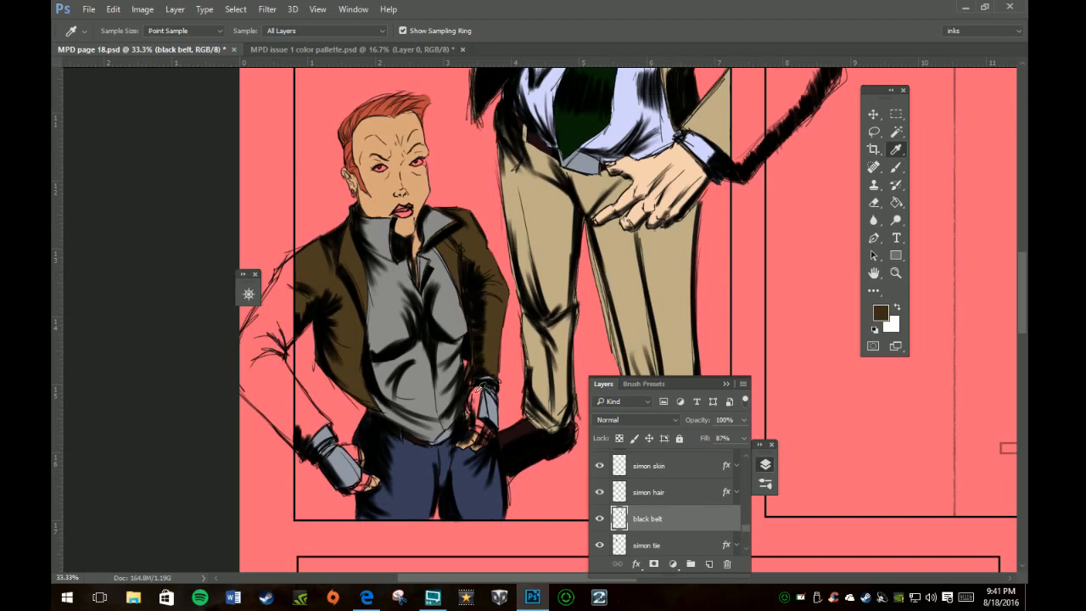
key(b)
mouse_move(478, 385)
mouse_down()
mouse_move(471, 426)
mouse_move(482, 429)
mouse_up()
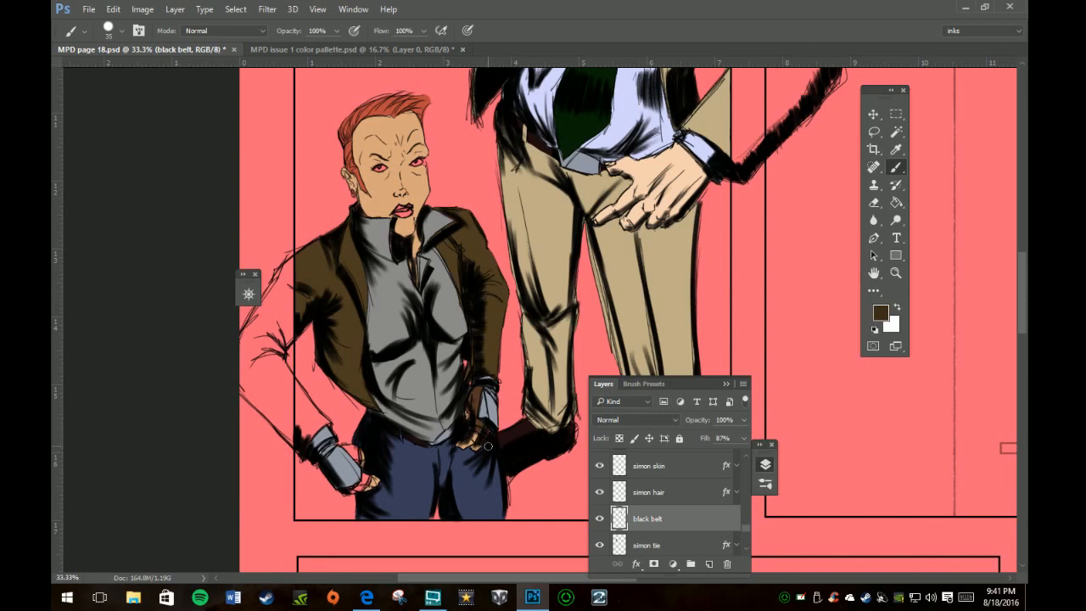
mouse_move(350, 487)
mouse_down()
mouse_move(370, 470)
mouse_move(346, 450)
mouse_move(360, 458)
mouse_up()
Select the "fiona skin" layer, sample the skin tone from the woman's face, and reduce the brush size to 10 px
scroll(680, 479, down, 2)
scroll(682, 492, up, 4)
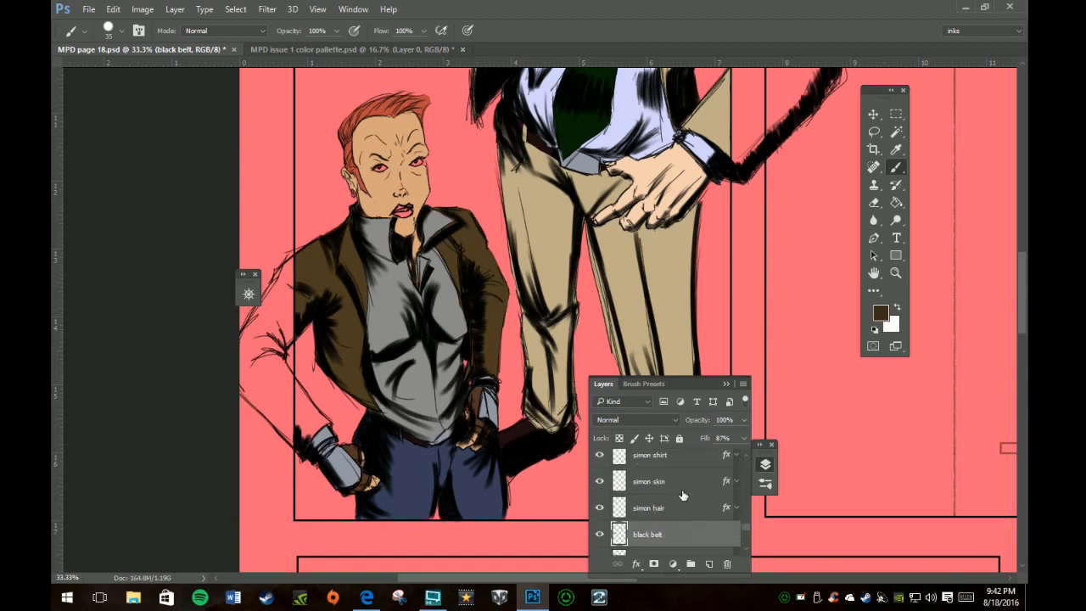
scroll(682, 493, up, 3)
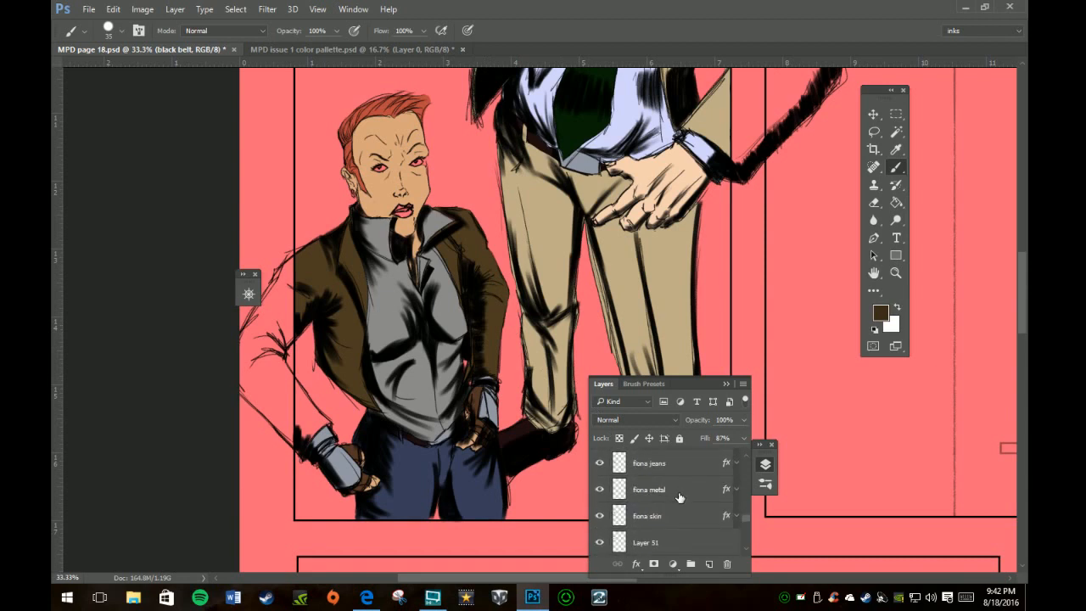
click(674, 520)
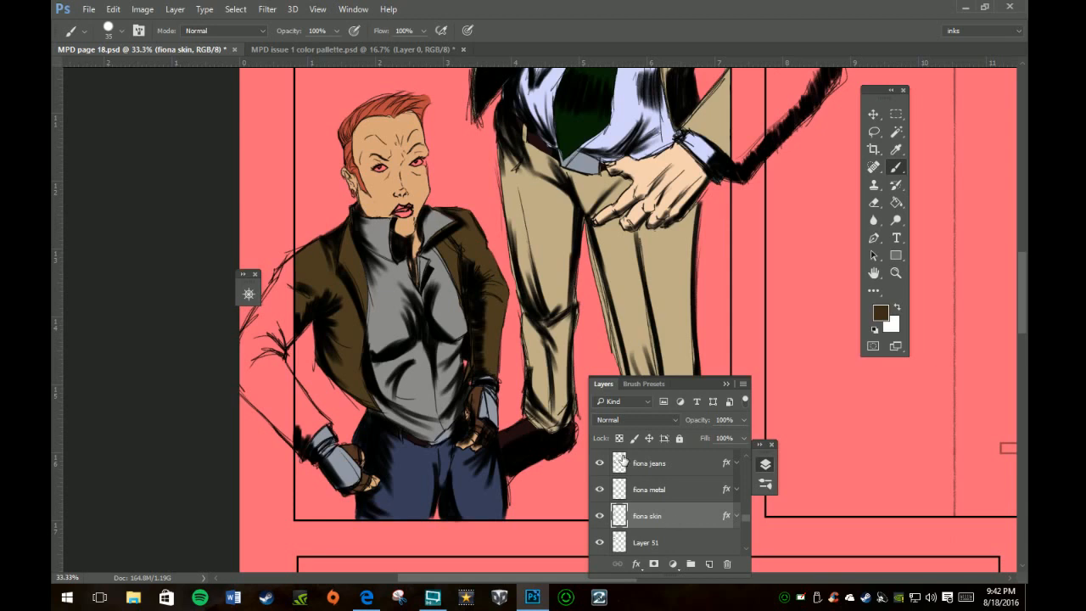
key(i)
click(414, 190)
key(b)
key(bracketleft)
key(bracketleft)
key(bracketleft)
Check which layer holds the hair colour by toggling its visibility, and rename it "fiona hair"
click(689, 546)
scroll(687, 522, down, 2)
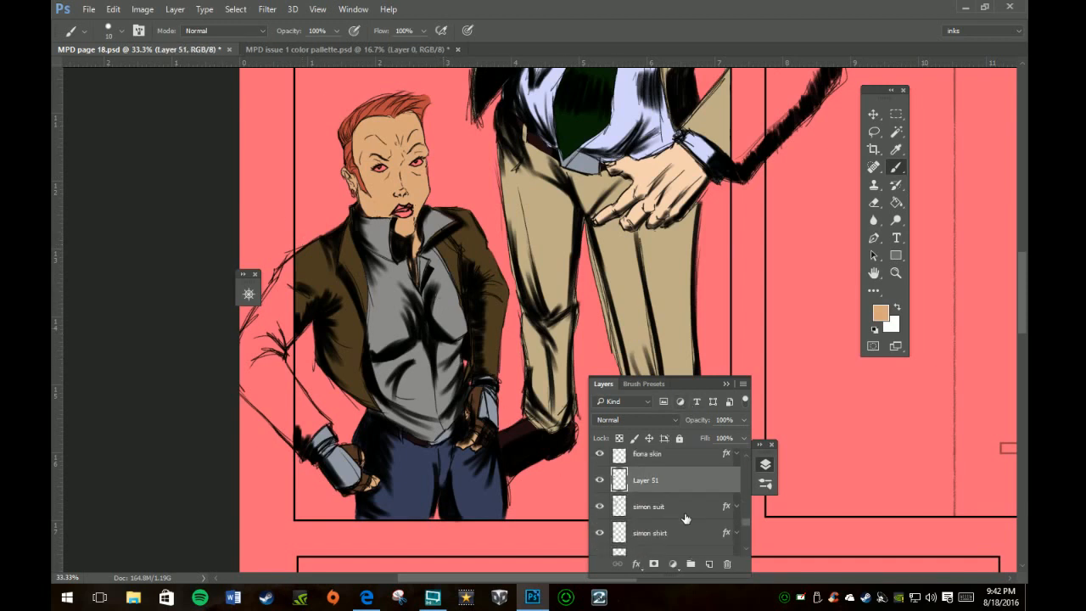
scroll(686, 518, down, 1)
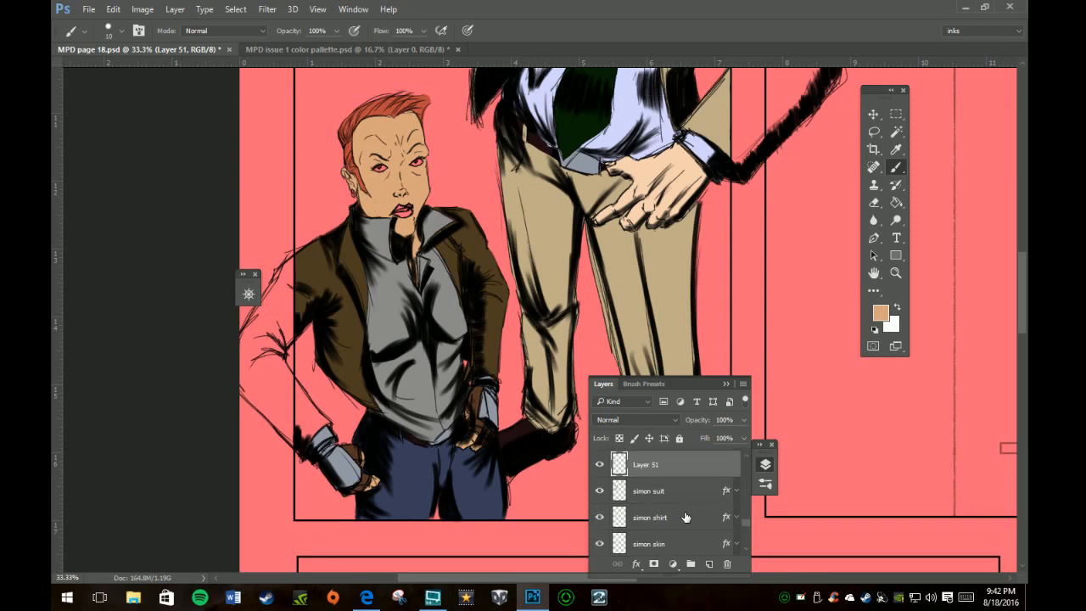
scroll(685, 513, up, 2)
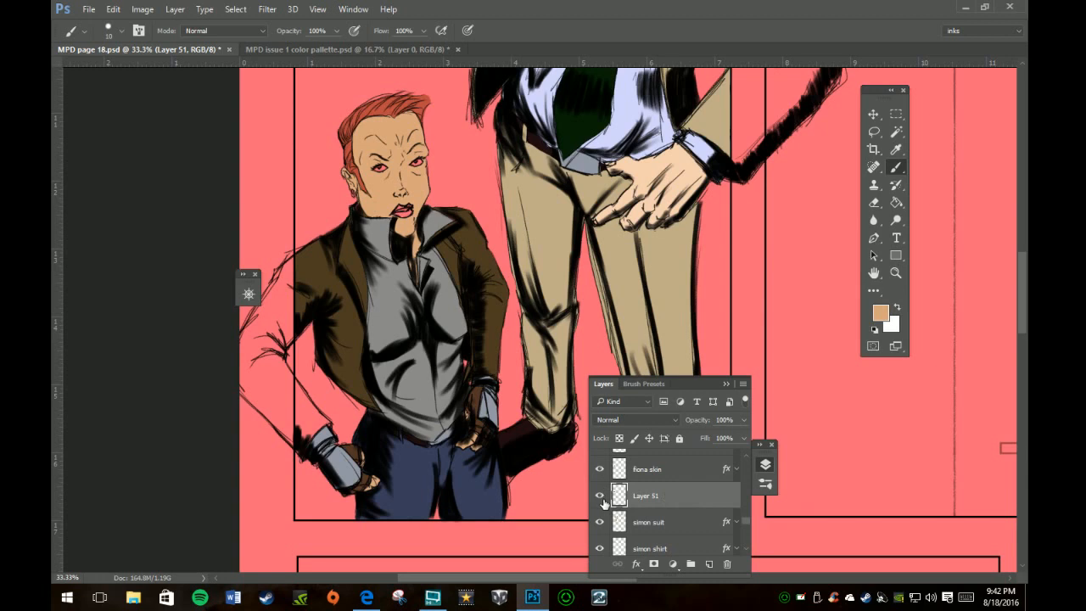
click(599, 495)
click(599, 495)
double_click(650, 498)
text(fiona shair)
key(Return)
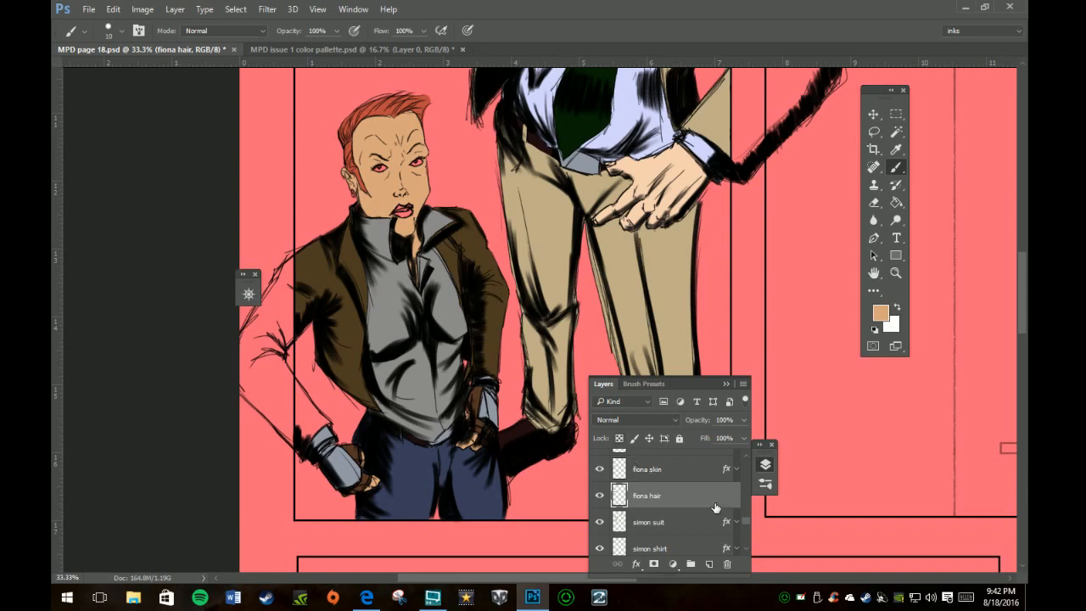
On the "fiona jacket" layer, sample the jacket brown and paint the lower sleeve inside the panel border with a 25 px brush
scroll(692, 479, up, 3)
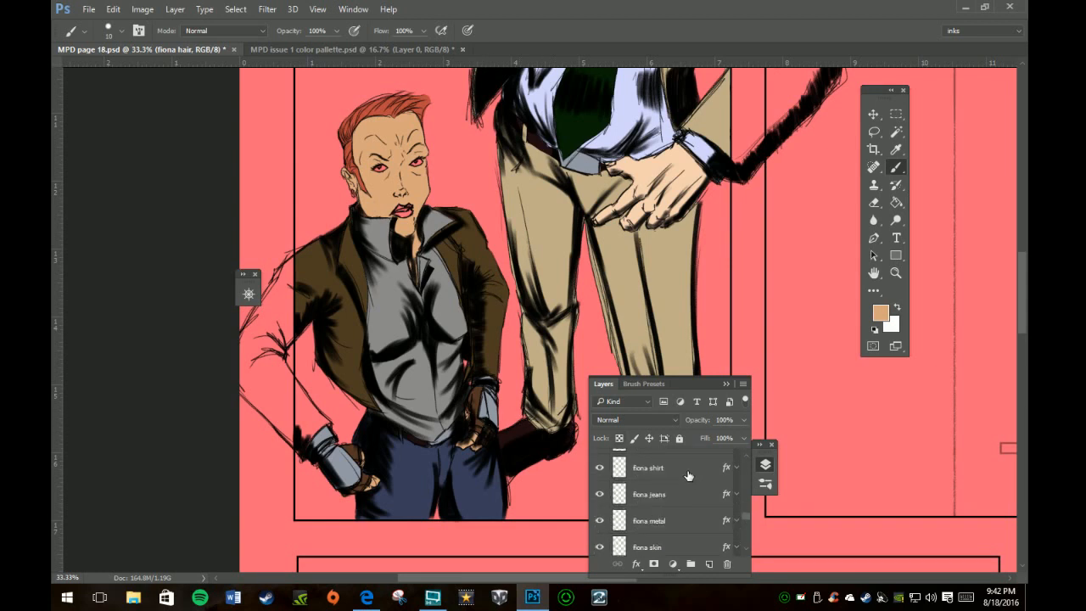
scroll(691, 472, up, 1)
click(681, 462)
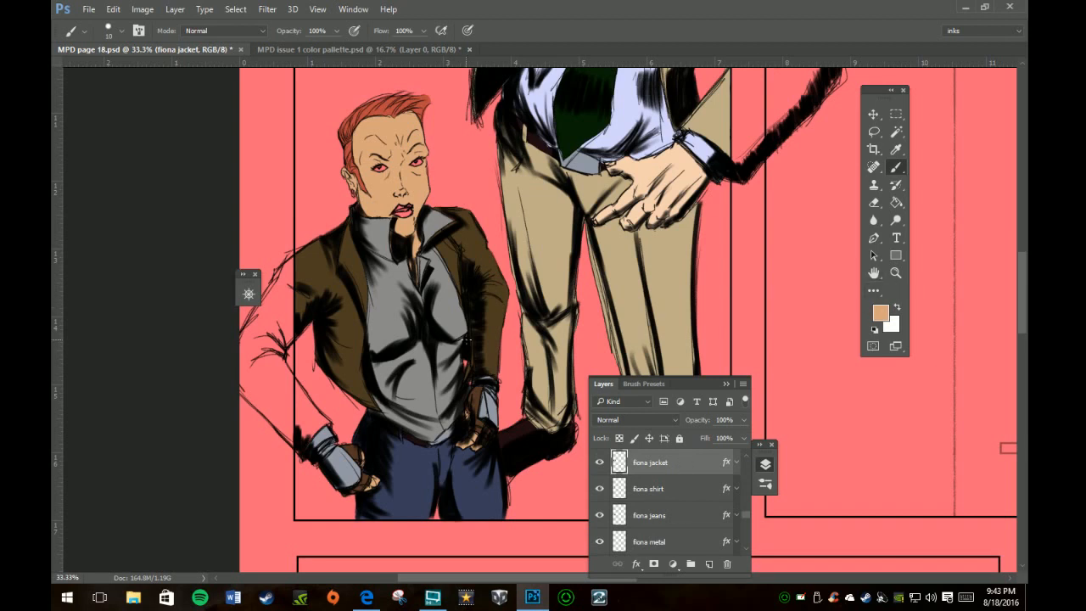
key(i)
click(314, 287)
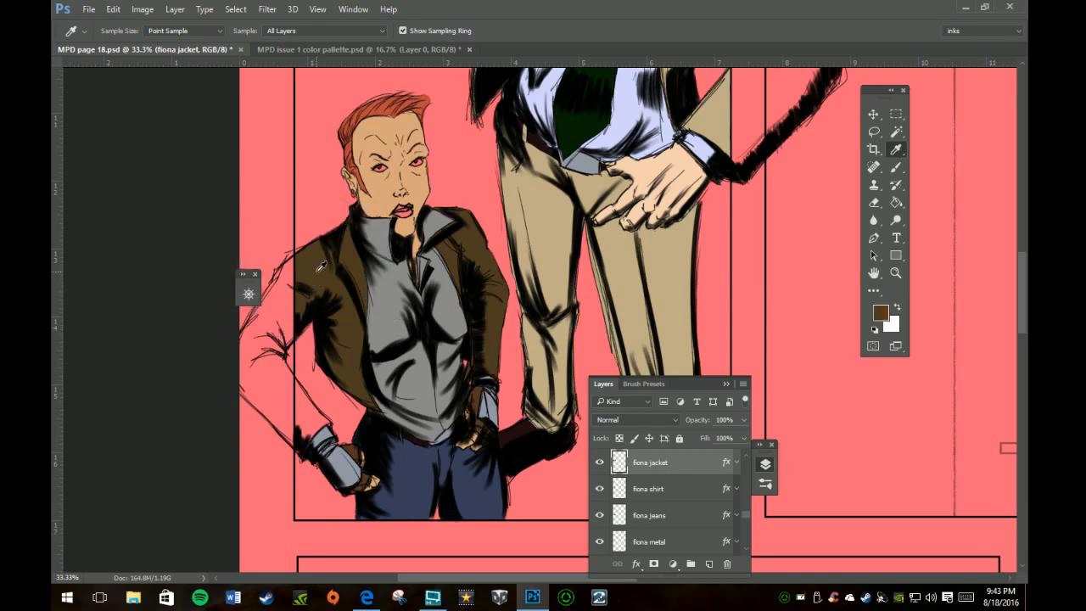
click(895, 169)
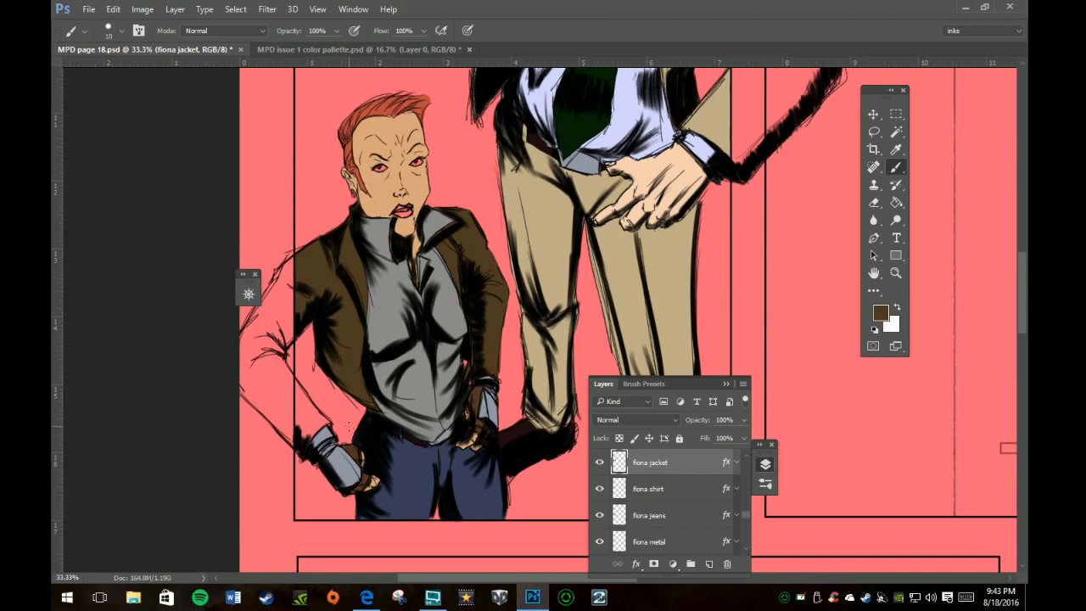
key(bracketright)
key(bracketright)
key(bracketright)
key(bracketright)
key(bracketright)
mouse_move(301, 443)
mouse_down()
mouse_move(297, 385)
mouse_move(307, 423)
mouse_move(308, 413)
mouse_move(302, 448)
mouse_move(314, 413)
mouse_move(305, 440)
mouse_up()
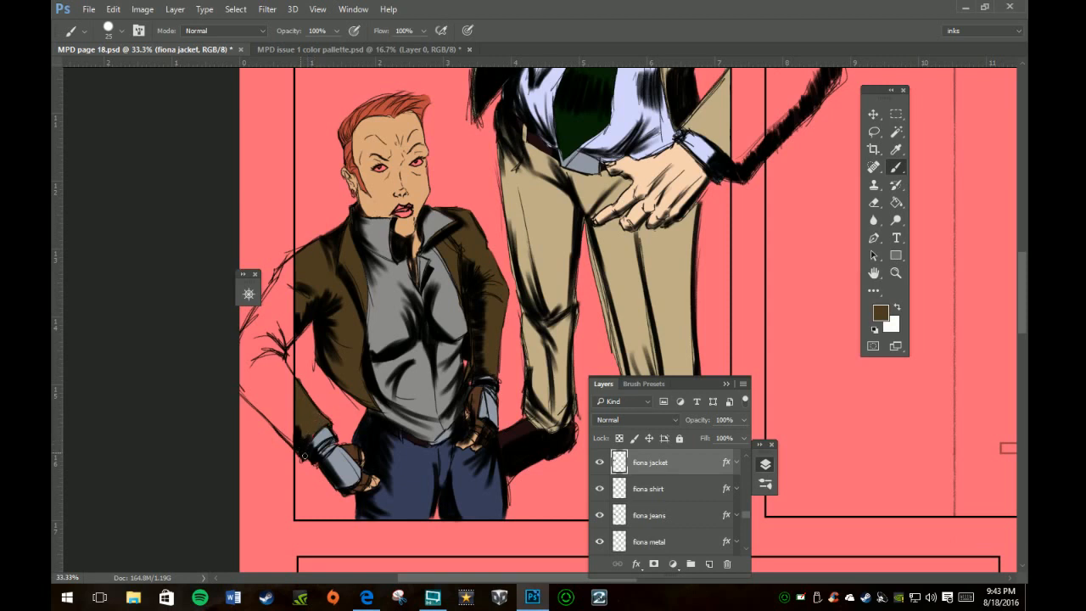
key(e)
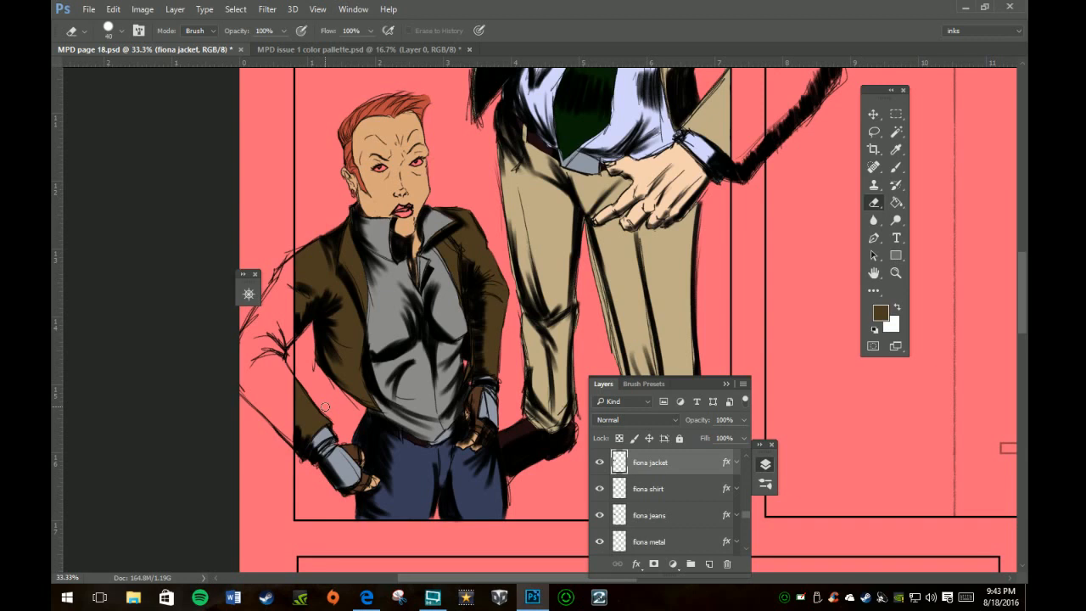
Sample Fiona's lips red from the color palette document and return to the comic page
click(352, 50)
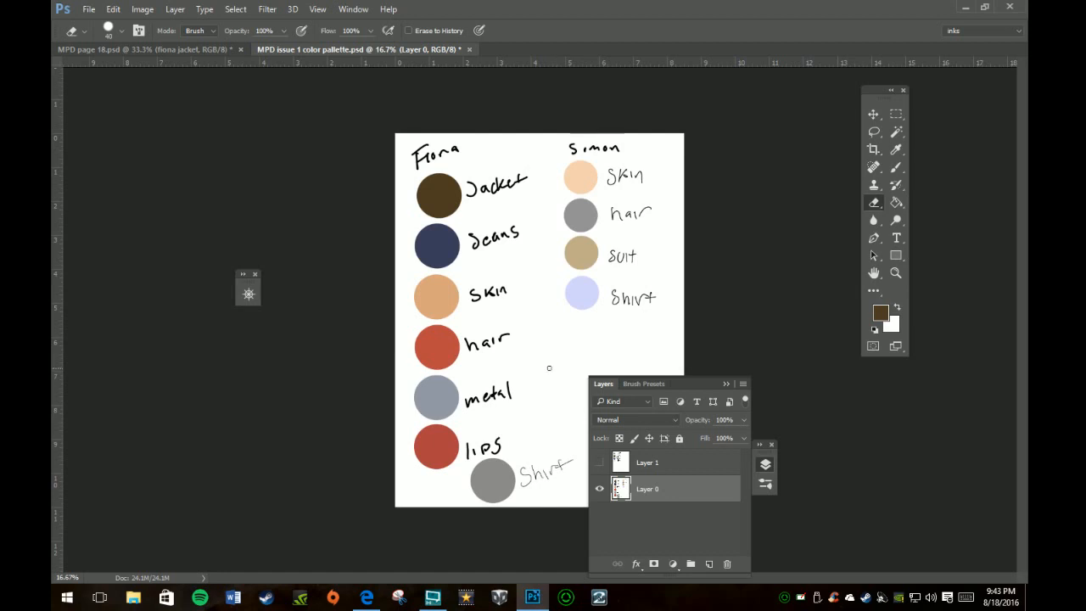
key(i)
click(438, 431)
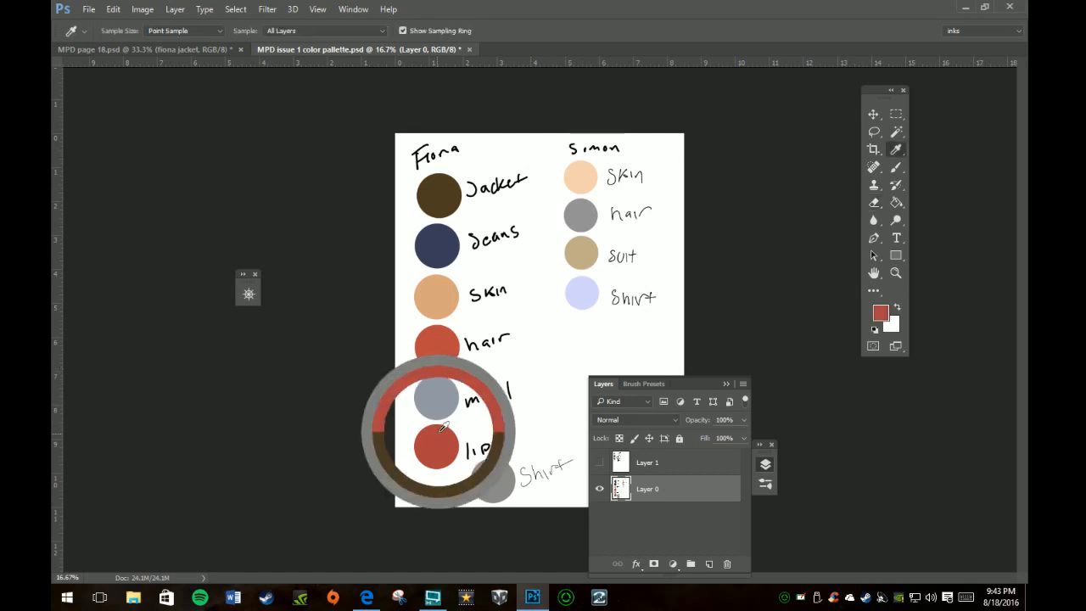
click(183, 49)
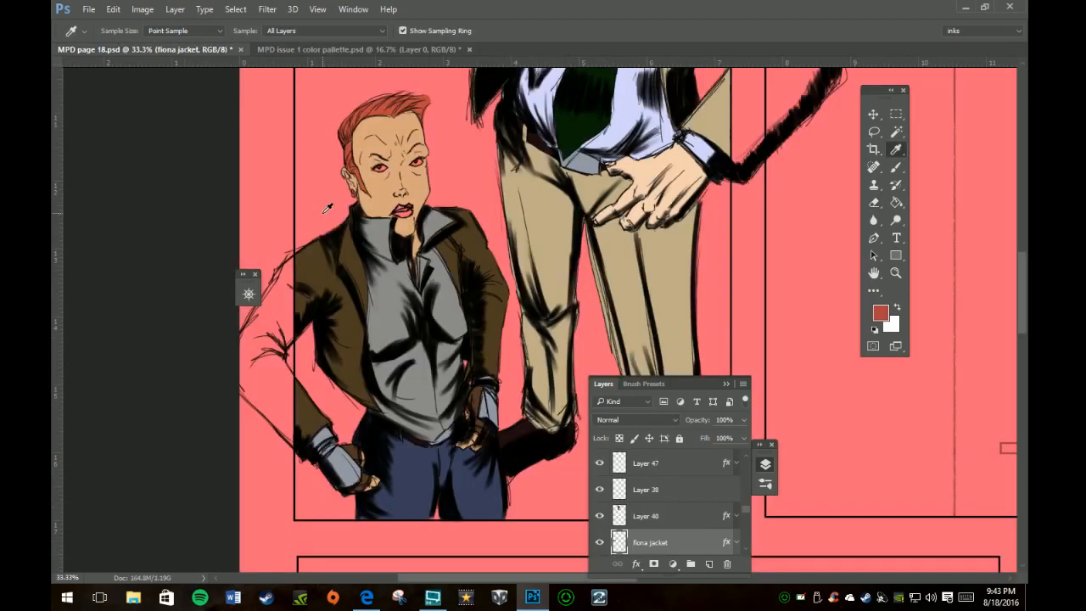
Add a new layer directly below "fiona hair" and paint the woman's lips on it with the sampled red
key(b)
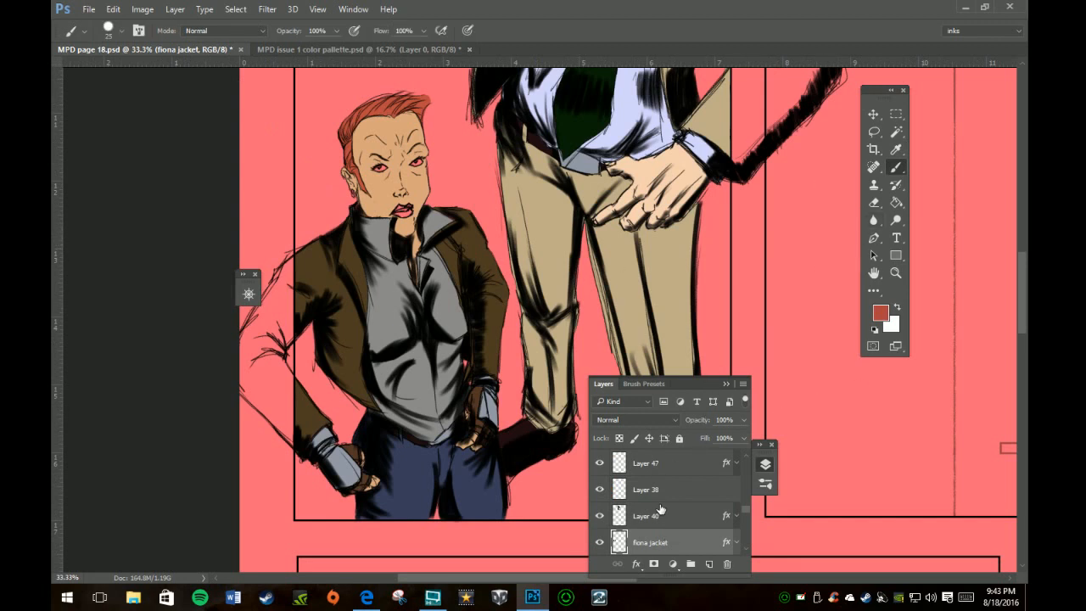
scroll(659, 501, down, 2)
scroll(660, 496, down, 5)
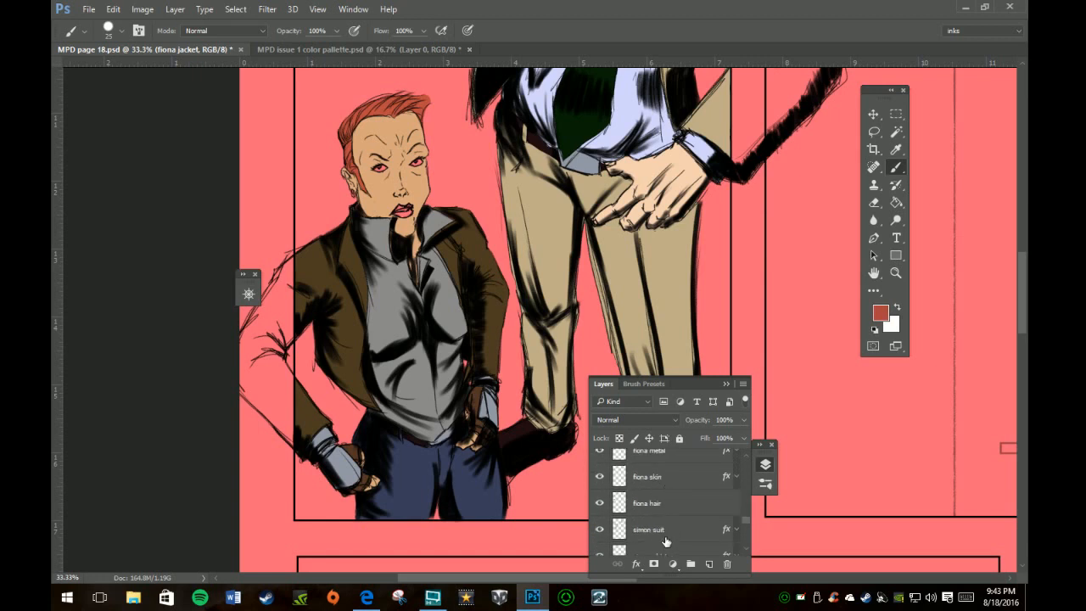
click(709, 564)
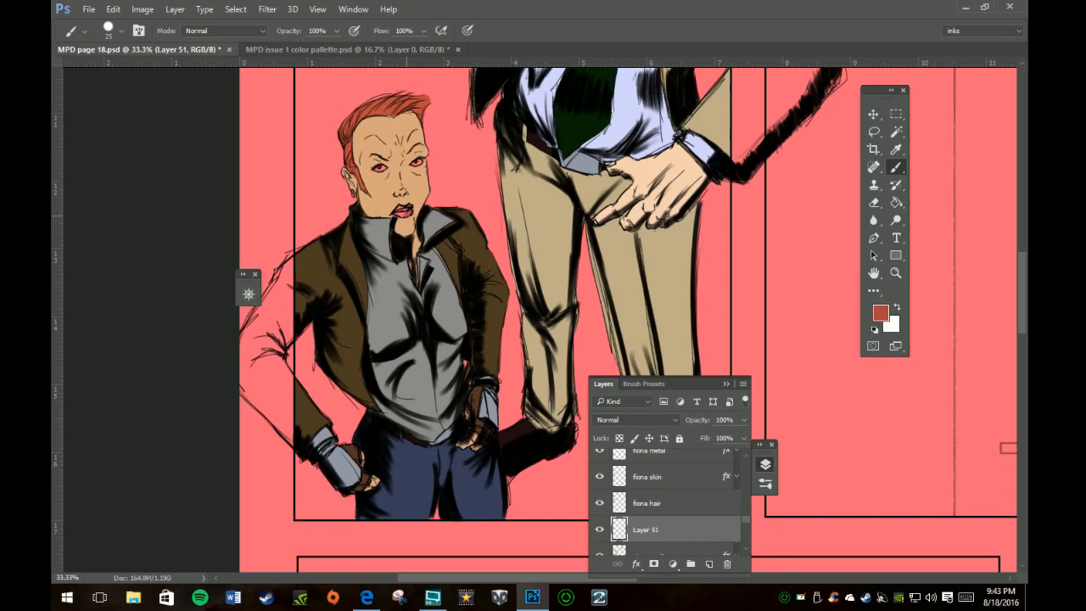
Swap to white, add a new layer above "simon suit", and paint the whites of the woman's eyes and her teeth
click(898, 310)
scroll(662, 450, down, 2)
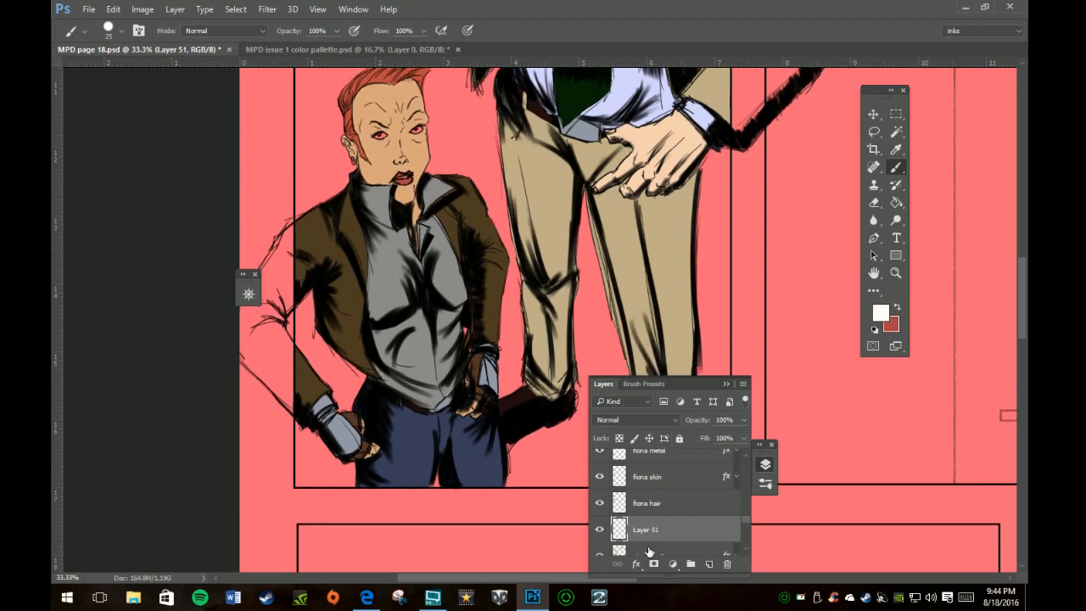
scroll(664, 498, down, 1)
click(664, 509)
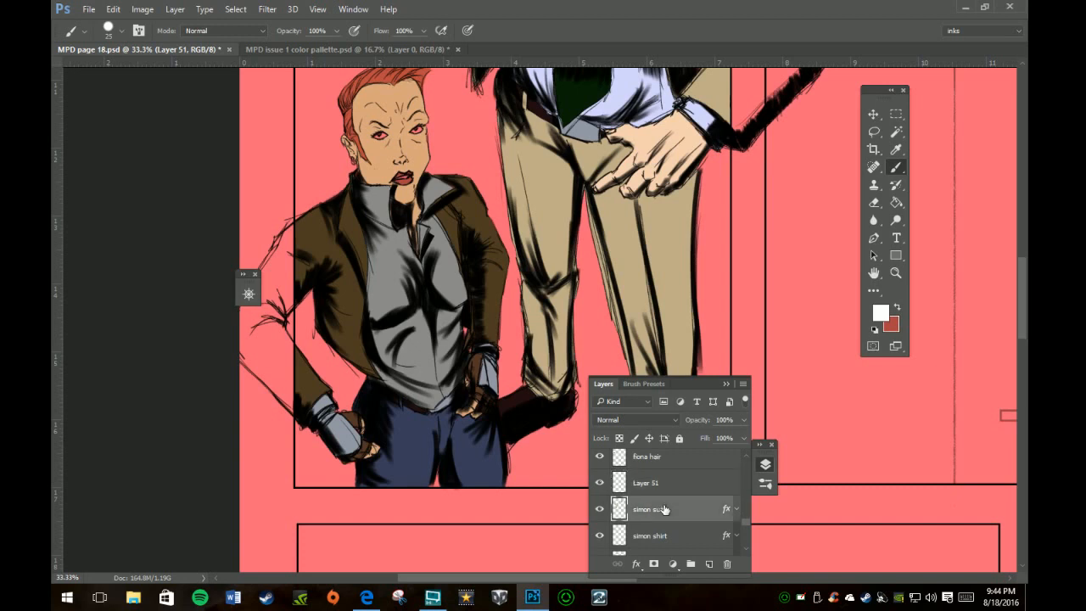
click(709, 564)
drag(380, 131, 420, 131)
drag(398, 177, 409, 176)
Rename the layer holding the eye and teeth white as "fiona whites"
double_click(645, 509)
text(fiona whites)
key(Return)
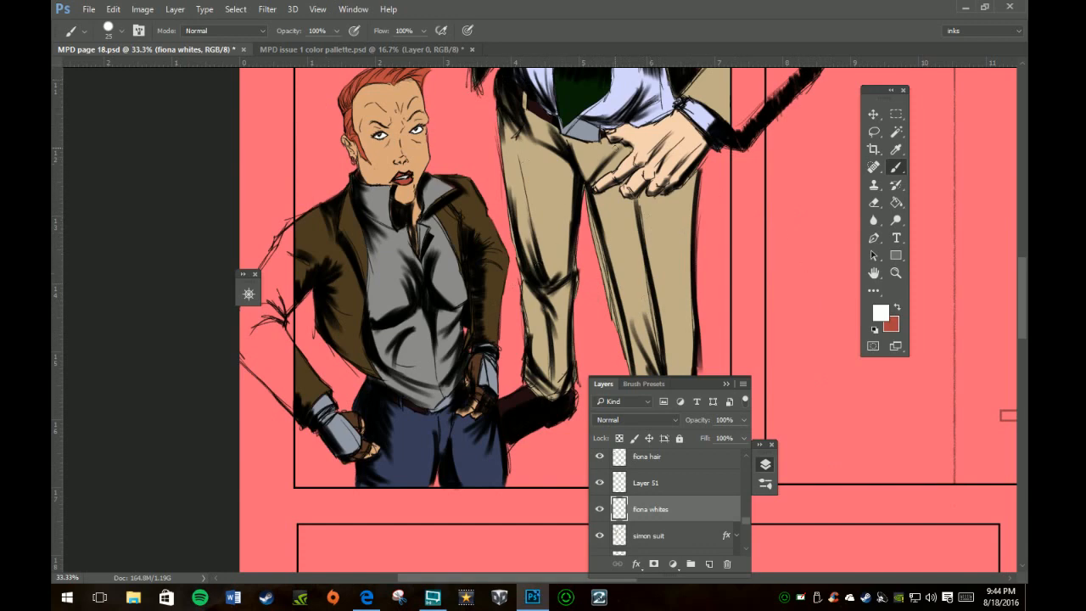
Examine the coloured man and woman together, and check the full comic page for panels that still need flat colours
key(z)
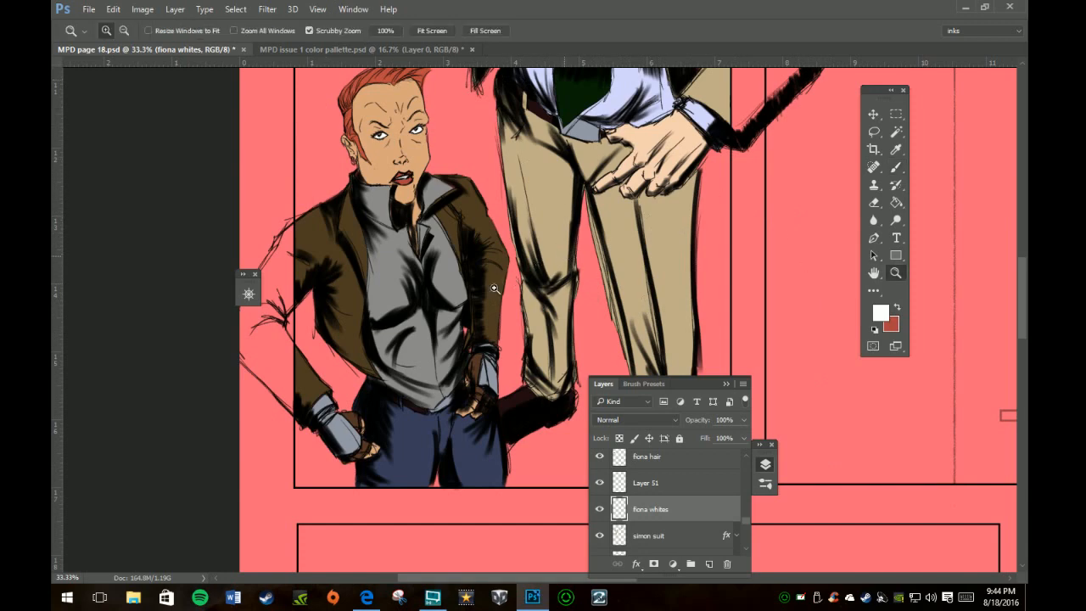
alt+click(495, 288)
alt+click(495, 289)
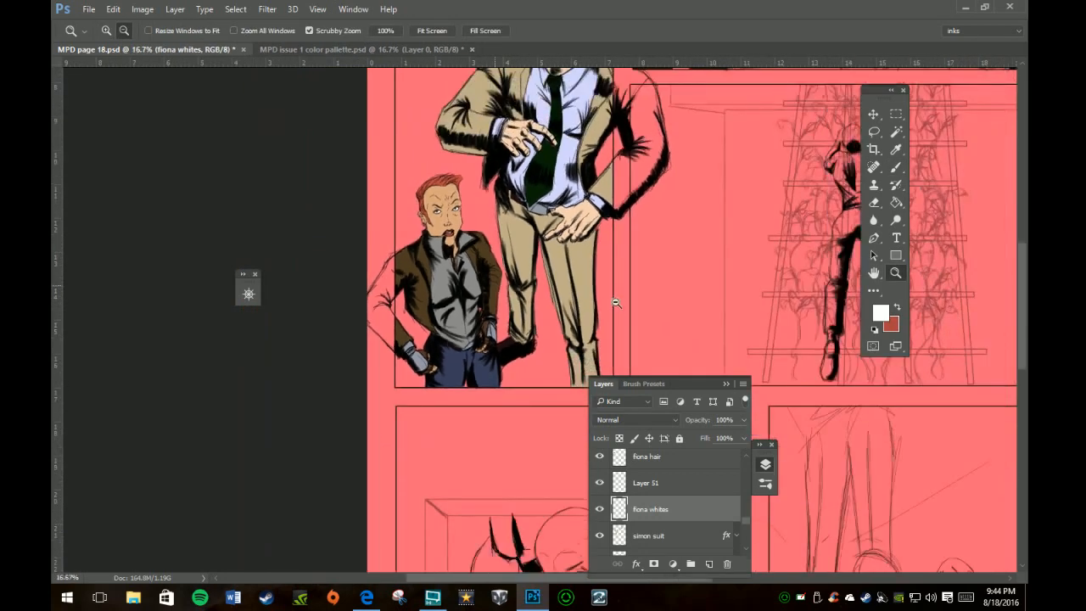
scroll(608, 256, up, 2)
scroll(609, 256, up, 3)
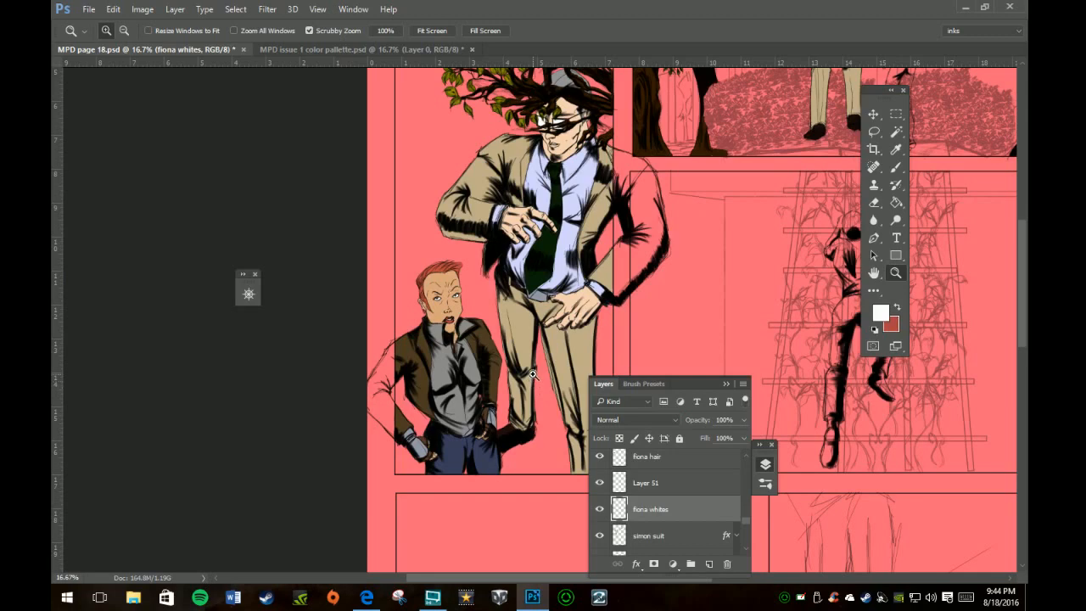
key(b)
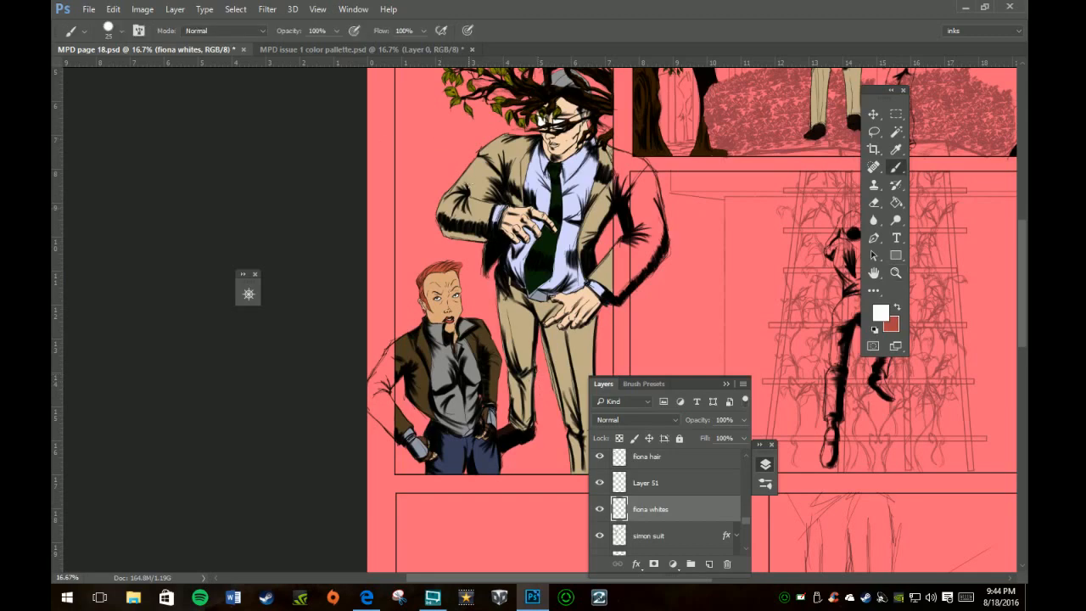
key(z)
click(430, 30)
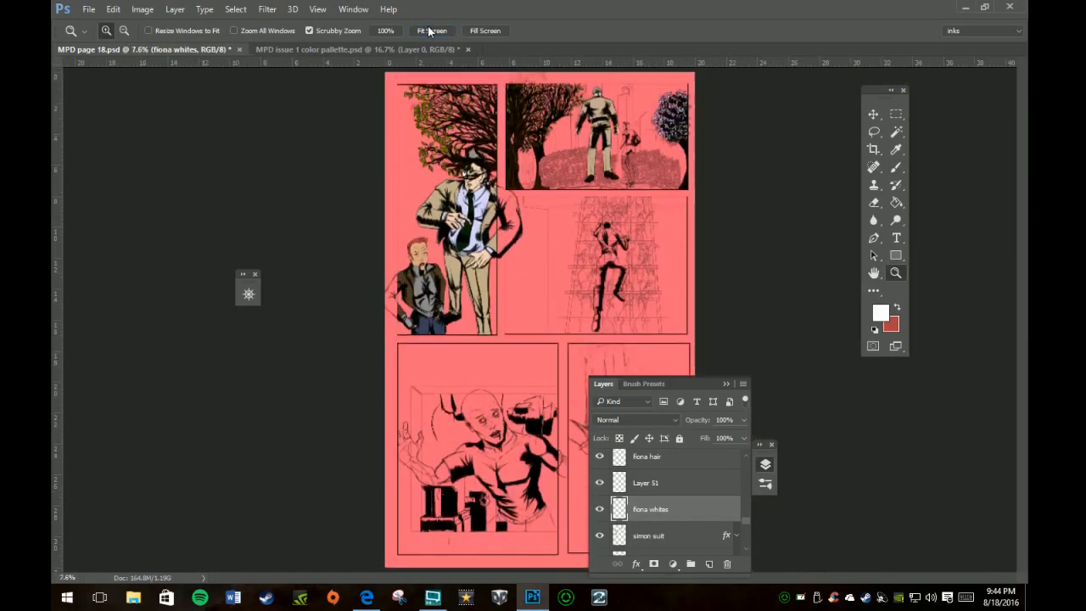
click(480, 289)
click(480, 288)
scroll(543, 283, down, 3)
scroll(522, 263, down, 2)
scroll(520, 258, up, 5)
scroll(519, 245, up, 4)
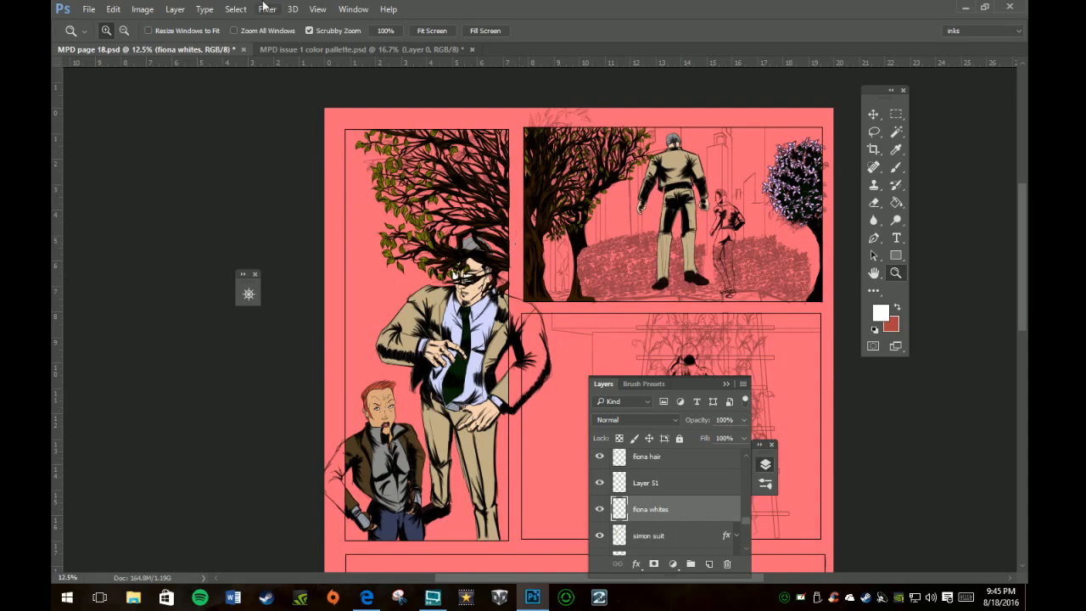
Save the comic page document under its existing name
click(89, 9)
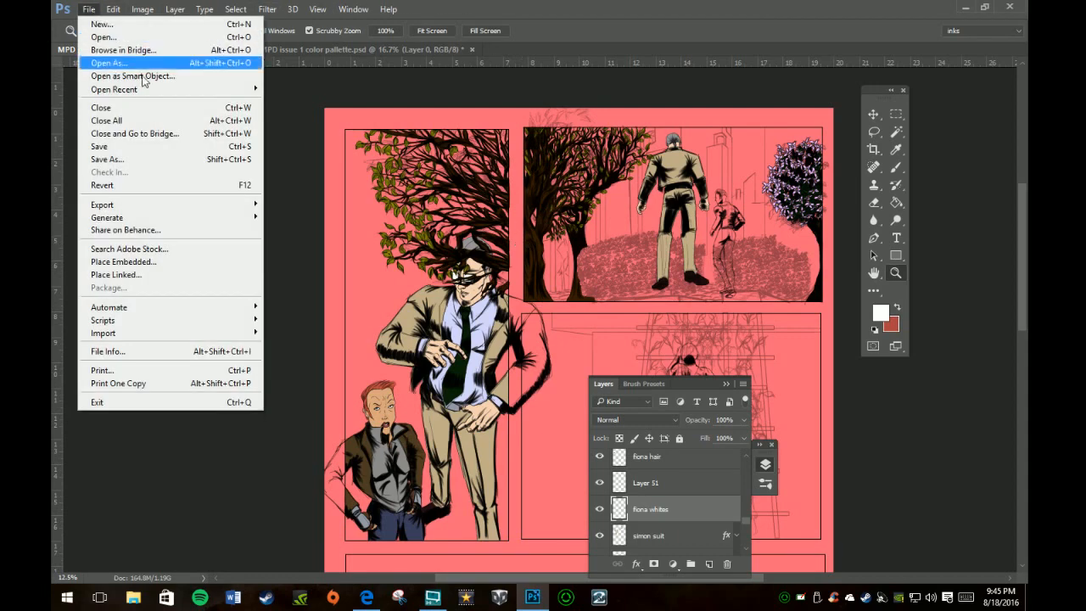
click(136, 148)
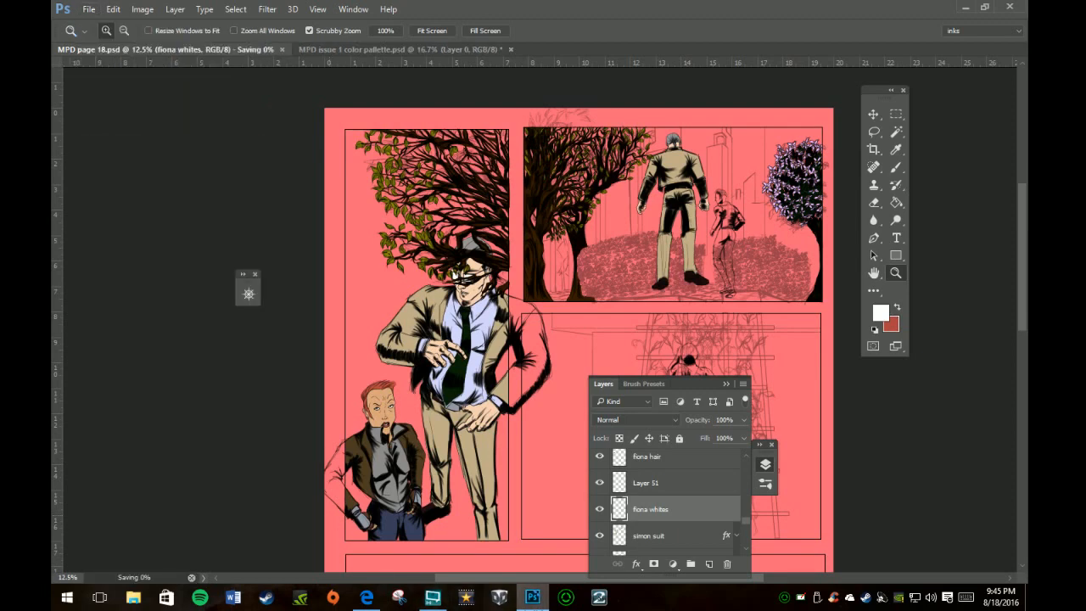
click(432, 598)
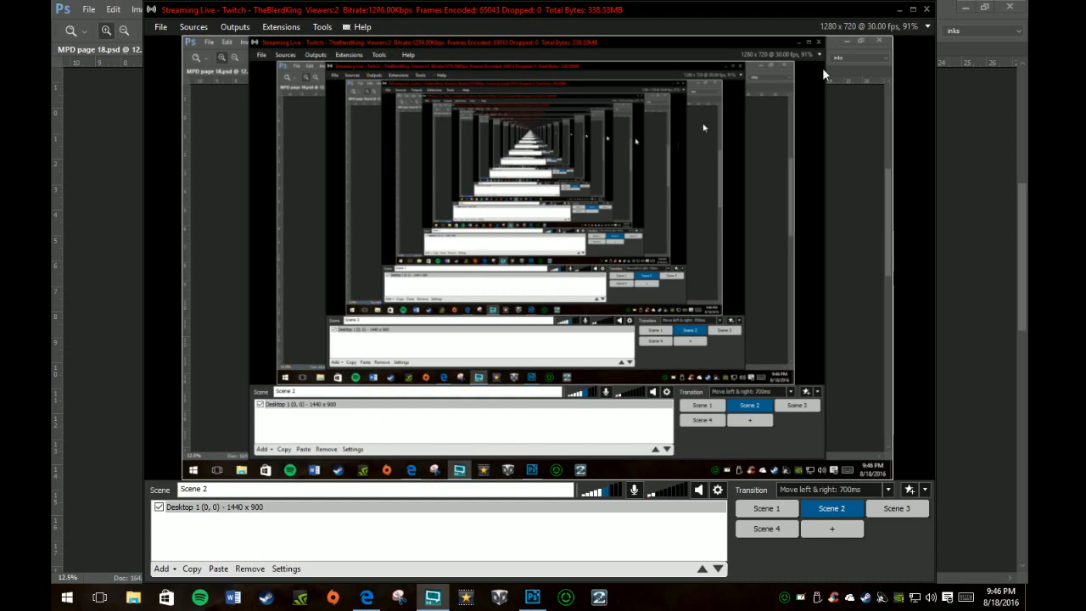
click(898, 11)
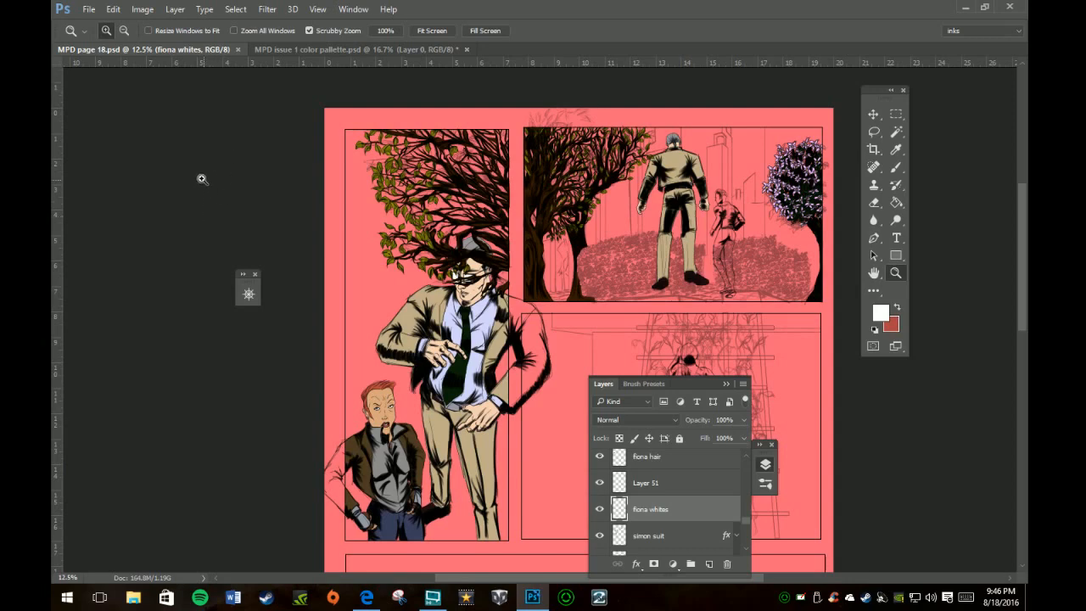
click(90, 10)
click(90, 10)
key(alt)
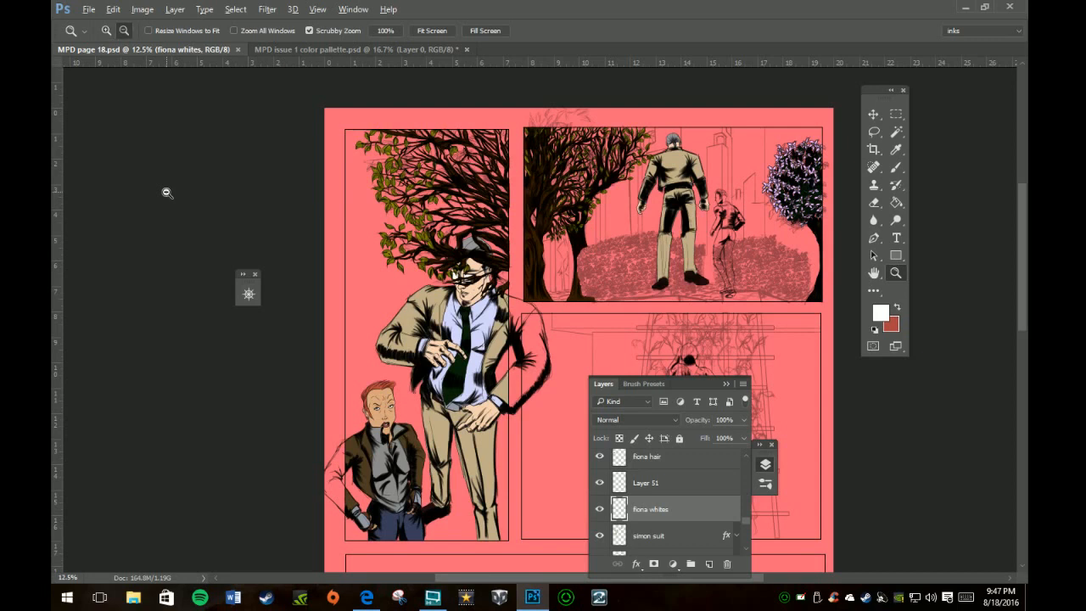